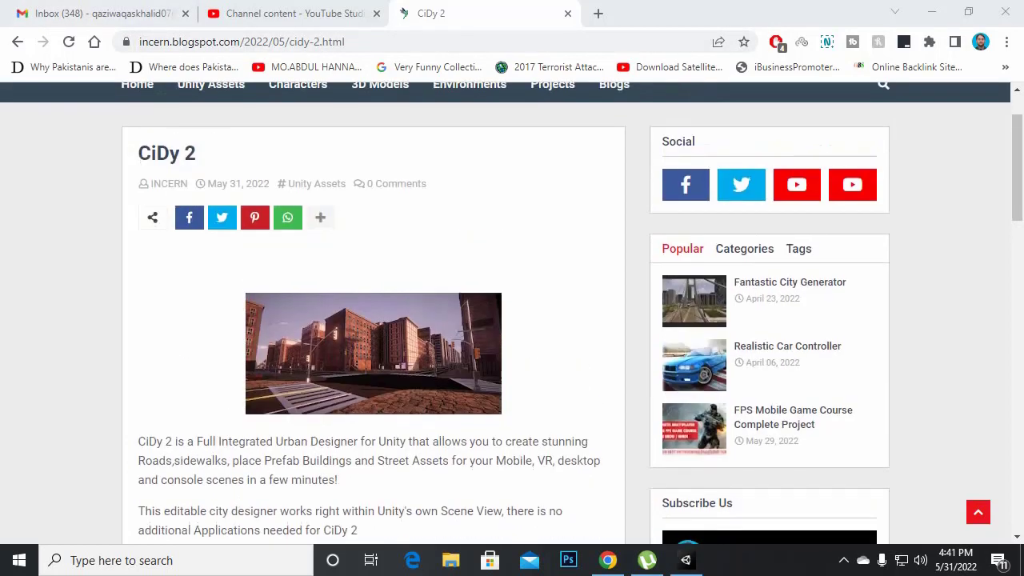
Step: Scroll the CiDy 2 post down to its download link, then jump back to the top
{"action": "scroll", "coordinate": [512, 312], "scroll_direction": "down", "scroll_amount": 8}
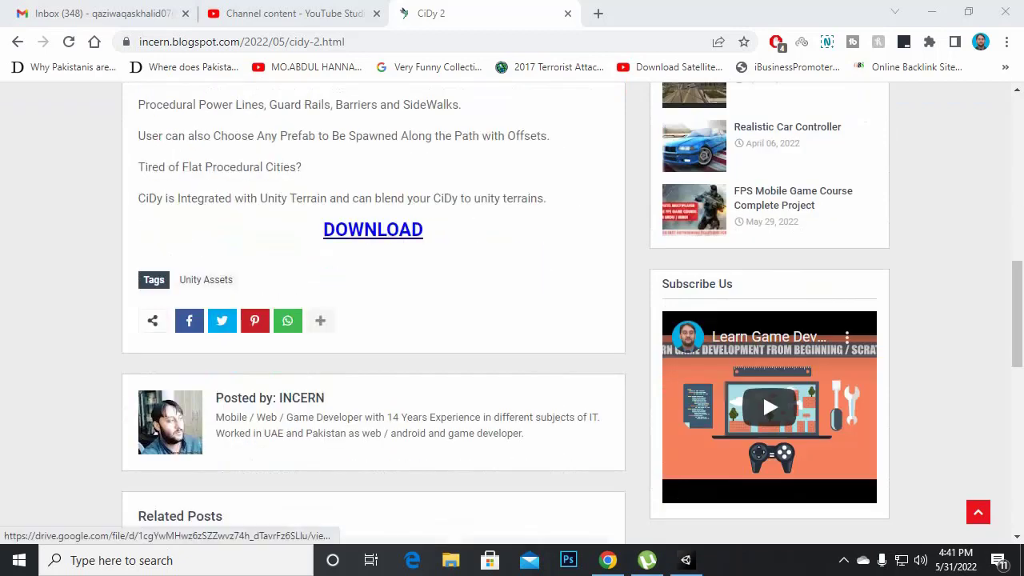
{"action": "key", "text": "Home"}
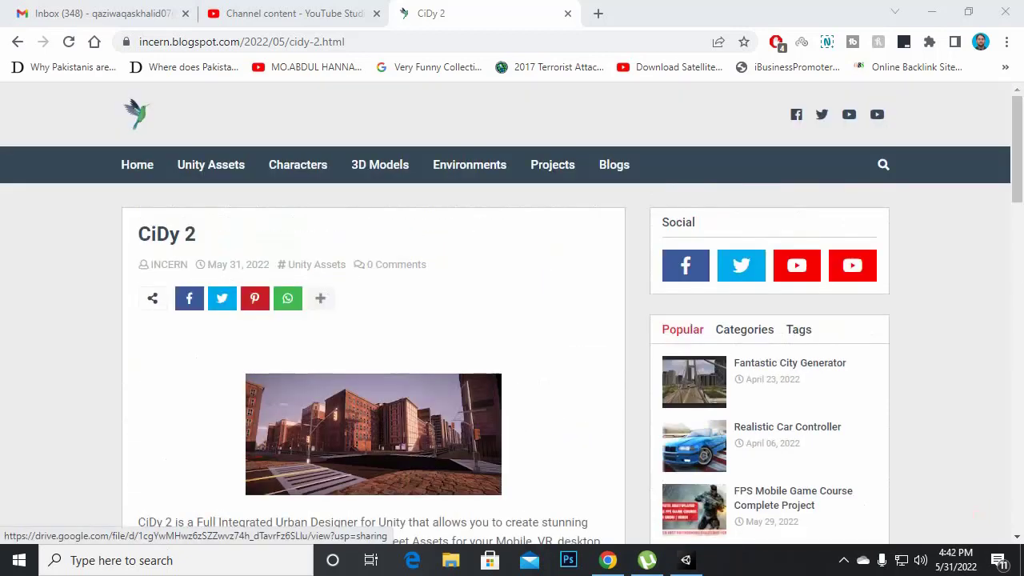
Step: Import all Standard Assets package items in Unity, then go back to the CiDy 2 post
{"action": "left_click", "coordinate": [686, 560]}
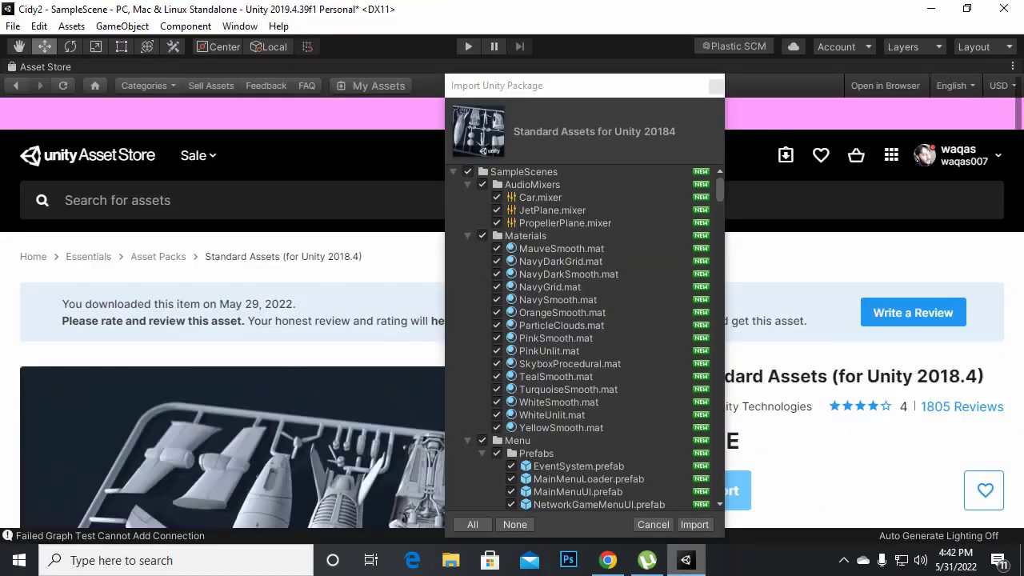
{"action": "left_click", "coordinate": [695, 524]}
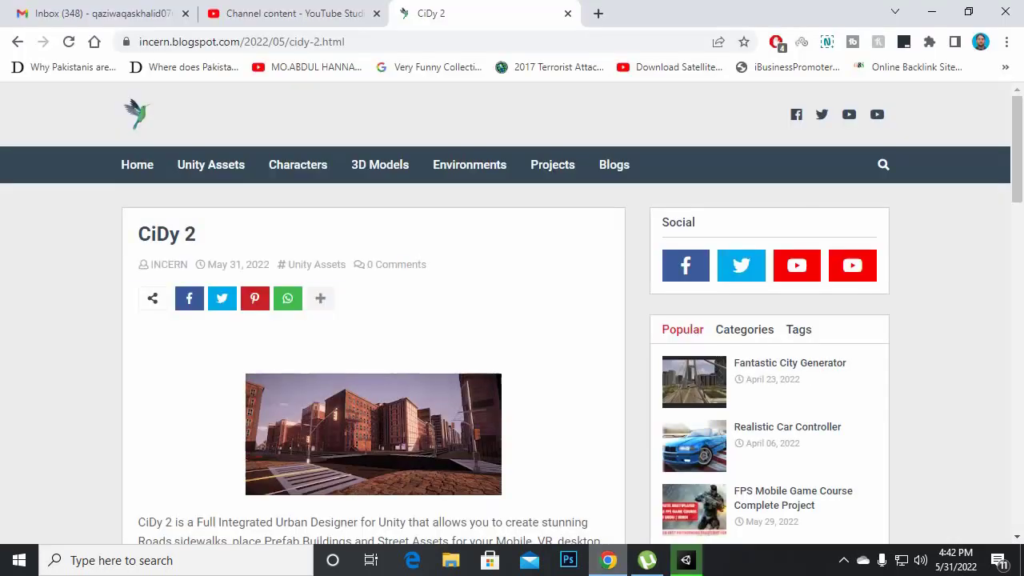
{"action": "left_click", "coordinate": [608, 560]}
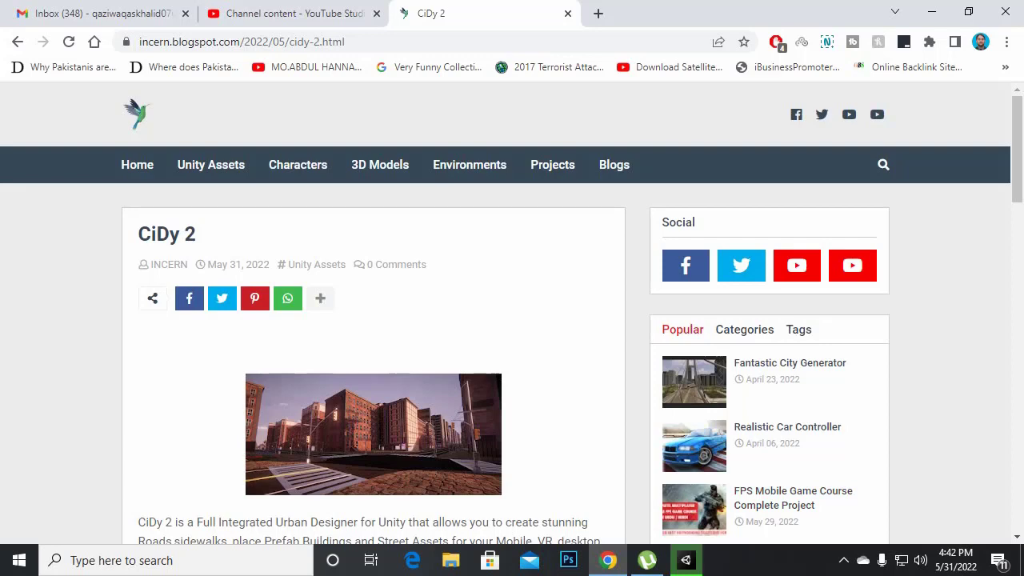
Step: Scroll through the CiDy 2 post again, dismiss the tab menu, and return to Unity
{"action": "scroll", "coordinate": [373, 472], "scroll_direction": "down", "scroll_amount": 6}
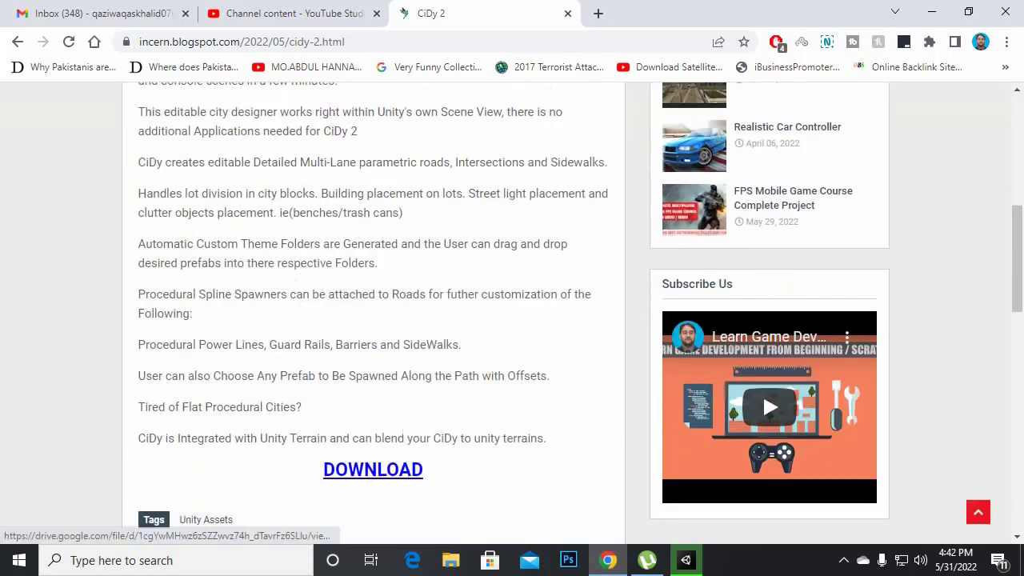
{"action": "scroll", "coordinate": [373, 472], "scroll_direction": "up", "scroll_amount": 5}
{"action": "scroll", "coordinate": [373, 348], "scroll_direction": "up", "scroll_amount": 1}
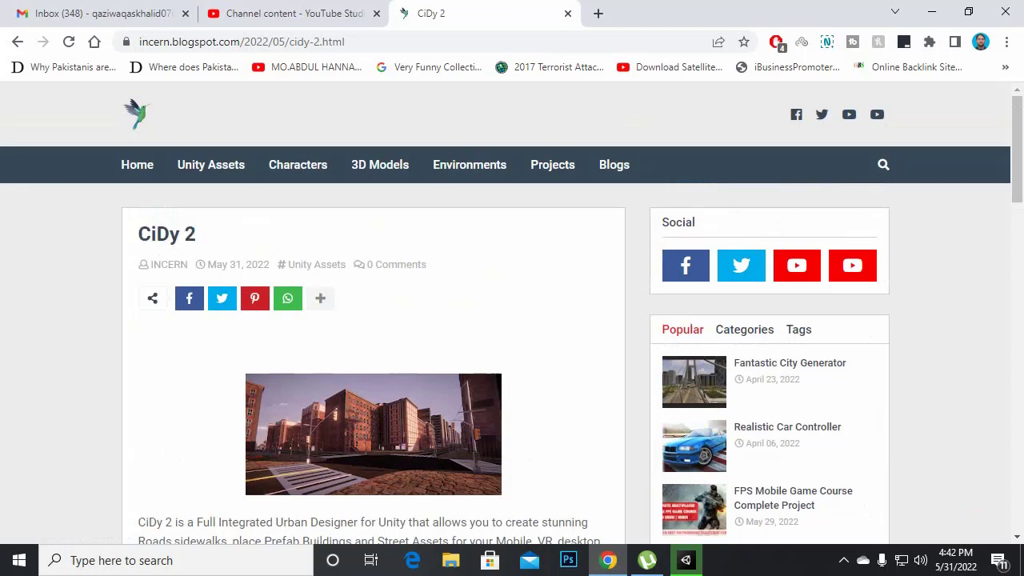
{"action": "right_click", "coordinate": [496, 13]}
{"action": "key", "text": "Escape"}
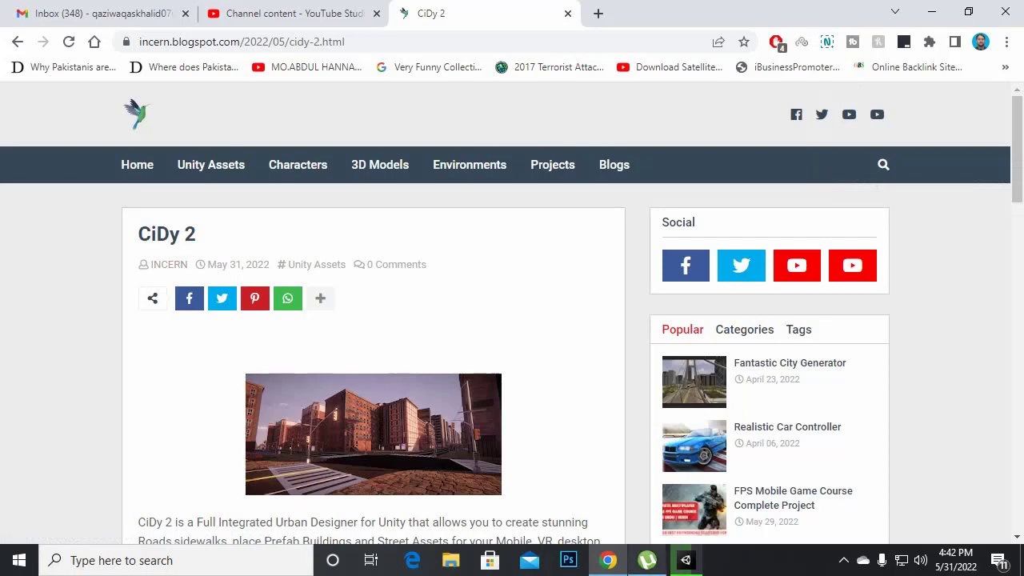
{"action": "mouse_move", "coordinate": [686, 560]}
{"action": "left_click", "coordinate": [686, 492]}
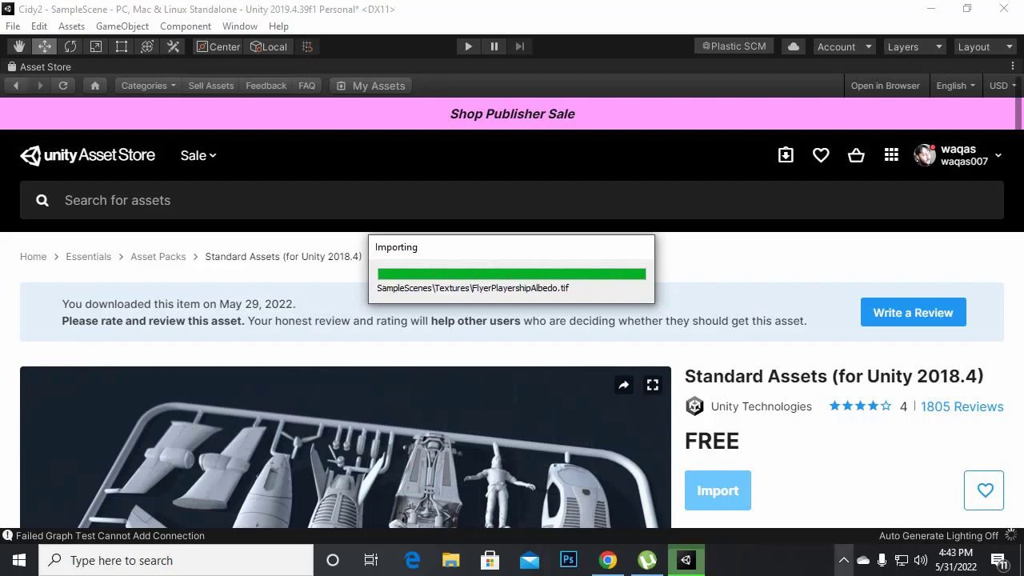
Step: Open the CiDy City Editor from Window > CiDy and dock it beside the Inspector
{"action": "left_click", "coordinate": [844, 560]}
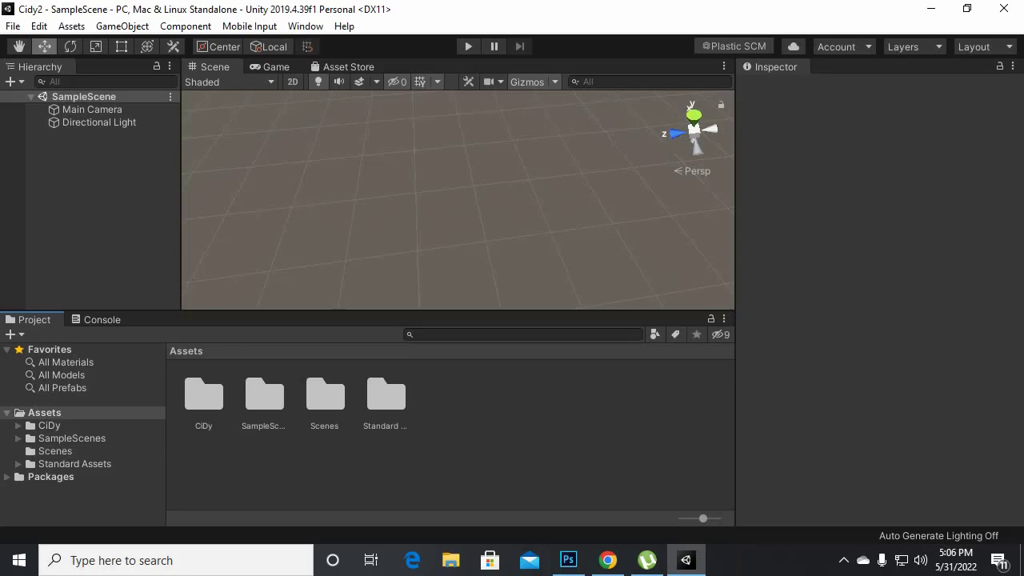
{"action": "left_click", "coordinate": [305, 25]}
{"action": "mouse_move", "coordinate": [320, 132]}
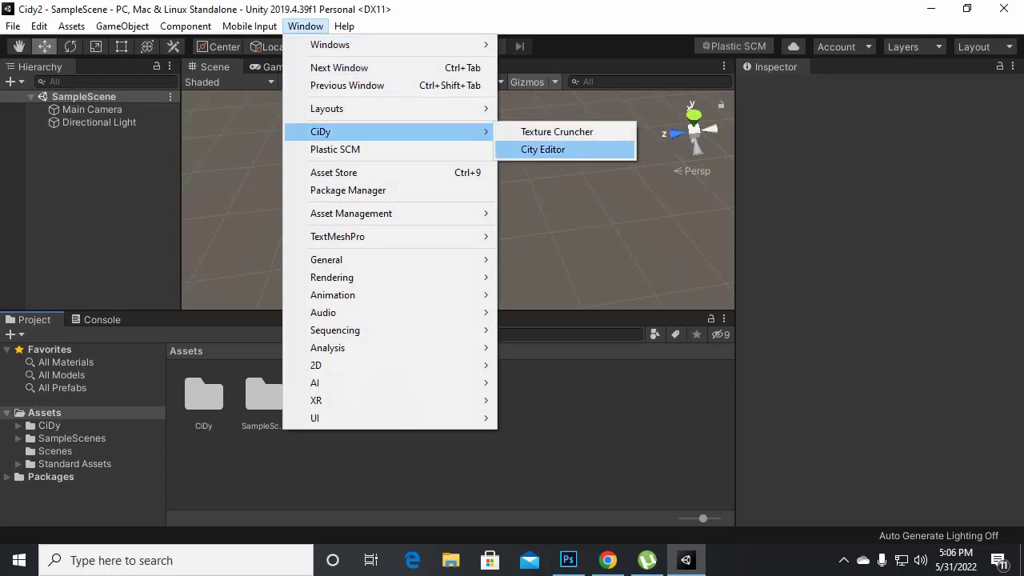
{"action": "left_click", "coordinate": [542, 149]}
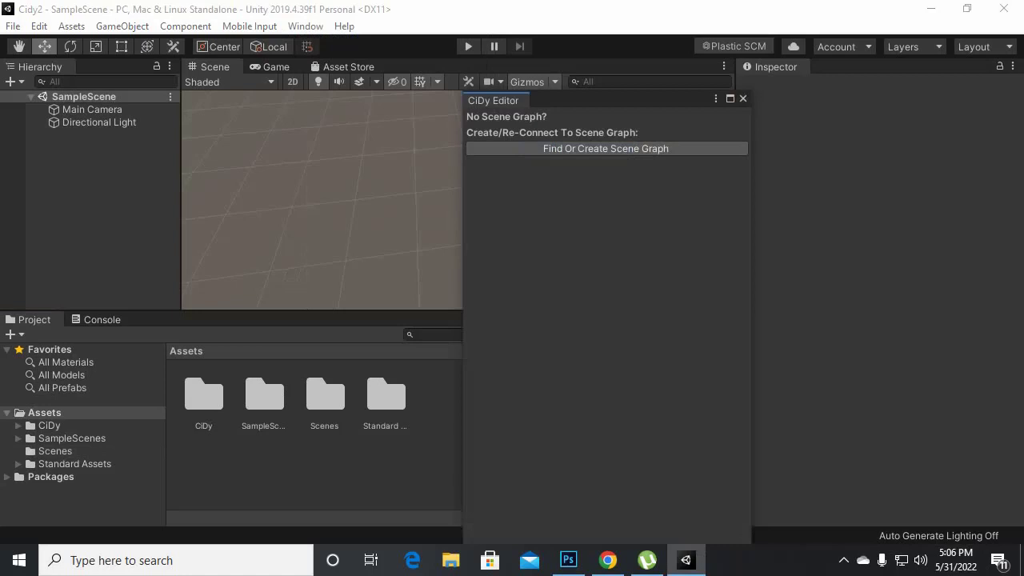
{"action": "left_click_drag", "start_coordinate": [493, 100], "coordinate": [840, 67]}
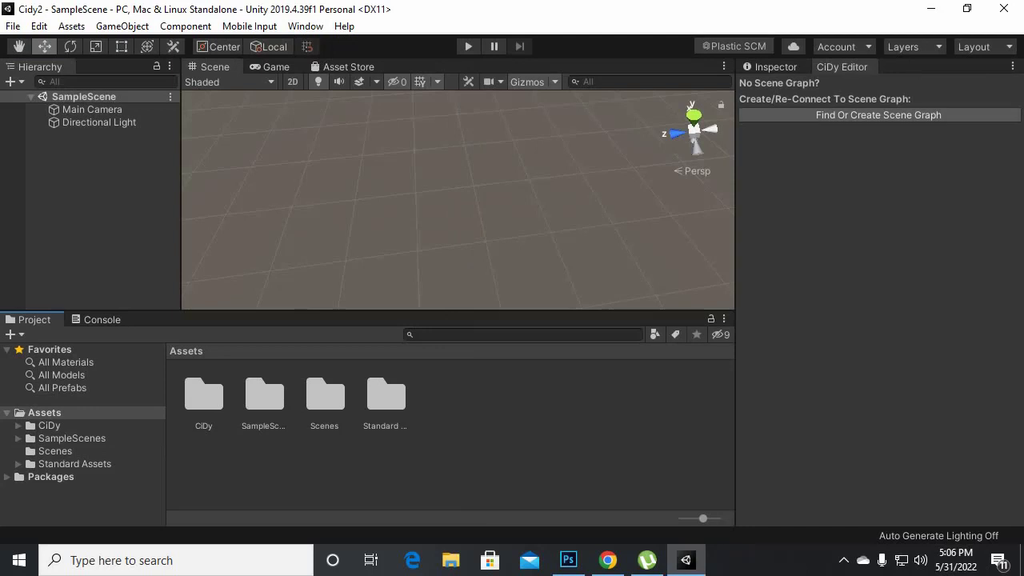
Step: Add a 3D Object > Terrain to the scene from the Hierarchy
{"action": "right_click", "coordinate": [83, 170]}
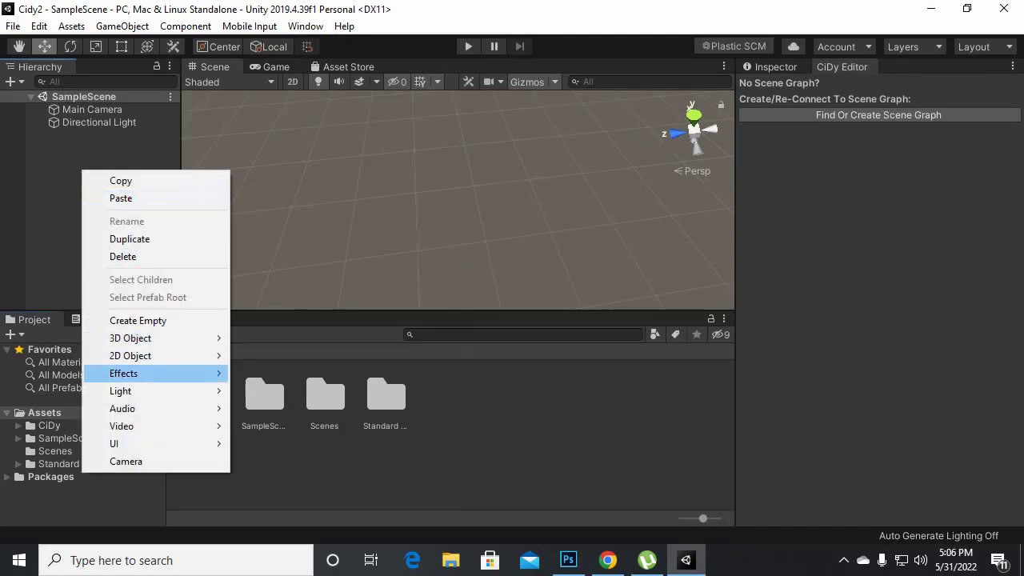
{"action": "mouse_move", "coordinate": [160, 338]}
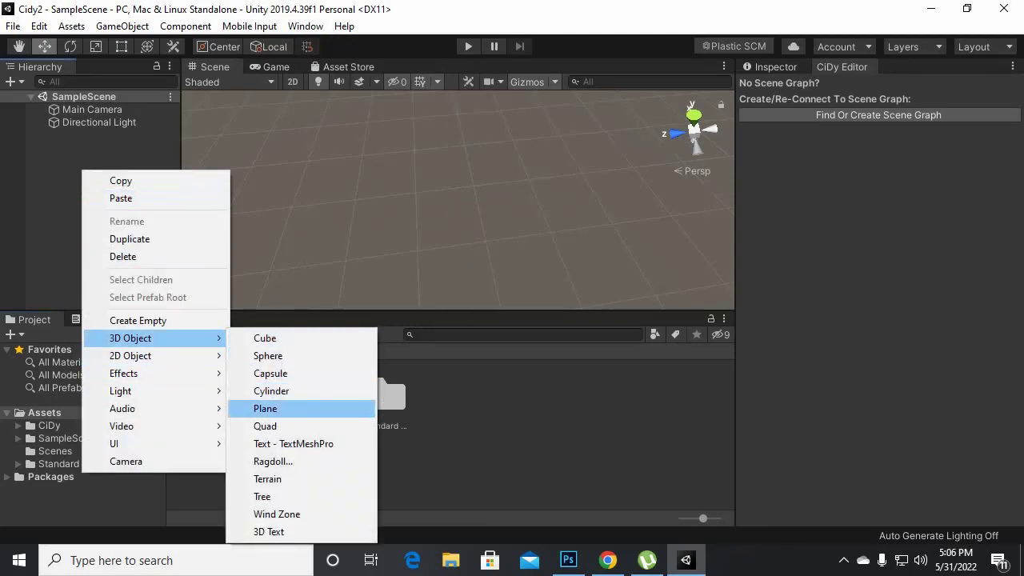
{"action": "left_click", "coordinate": [267, 478]}
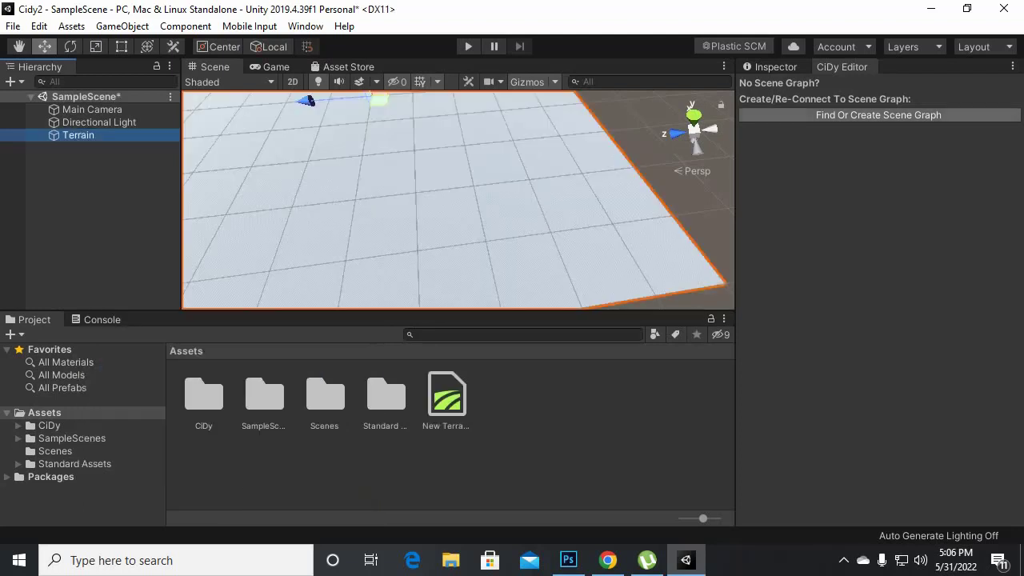
Step: Create the CiDy scene graph so it registers the Terrain, then adjust the view
{"action": "left_click", "coordinate": [879, 115]}
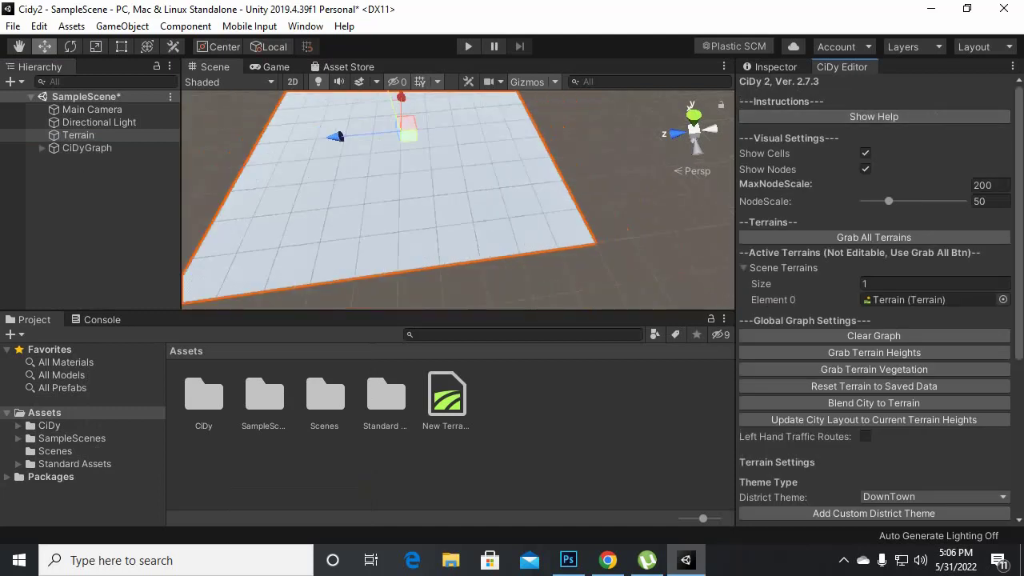
{"action": "left_click", "coordinate": [770, 66]}
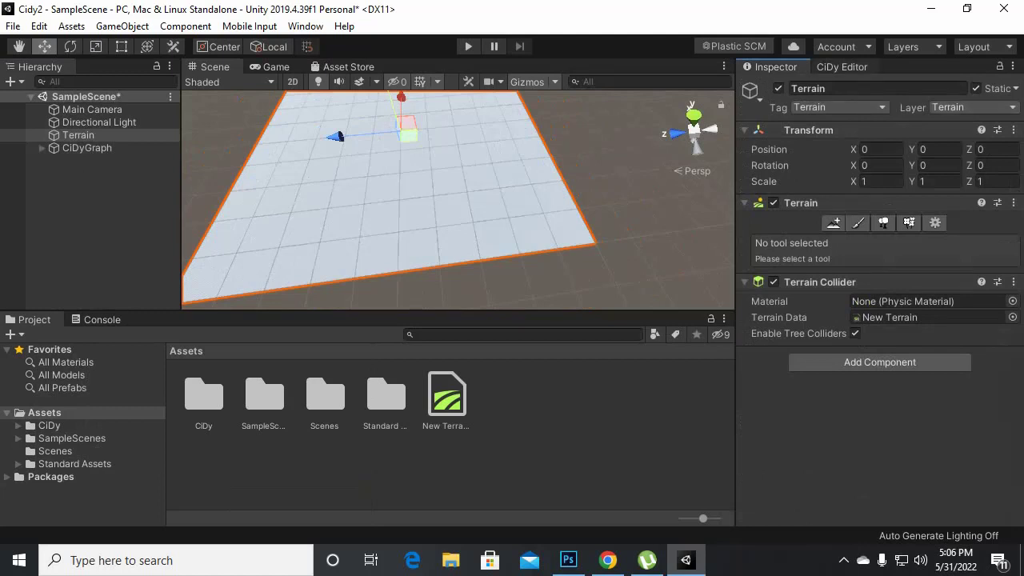
{"action": "left_click", "coordinate": [842, 66]}
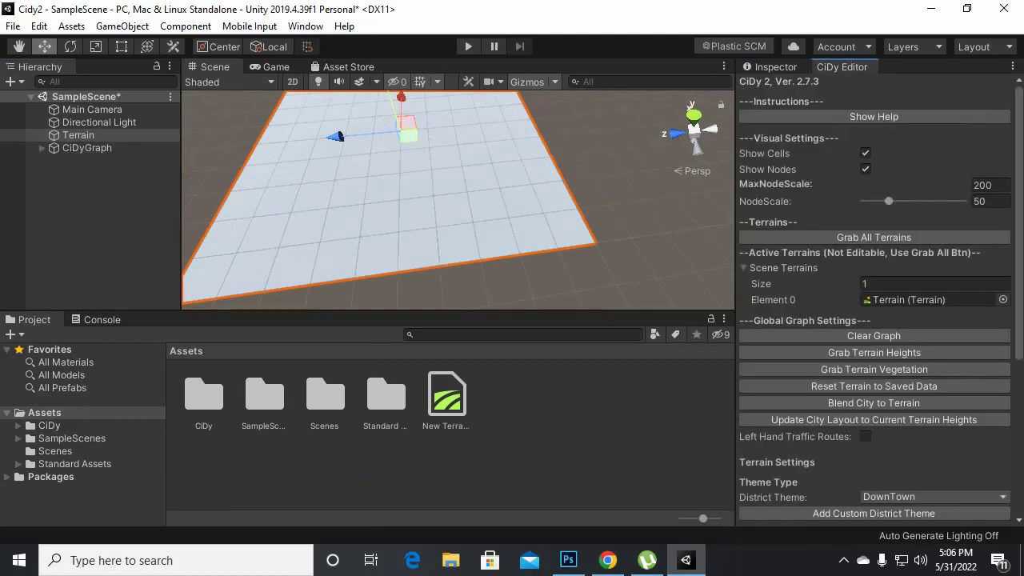
{"action": "middle_click_drag", "start_coordinate": [417, 201], "coordinate": [448, 220]}
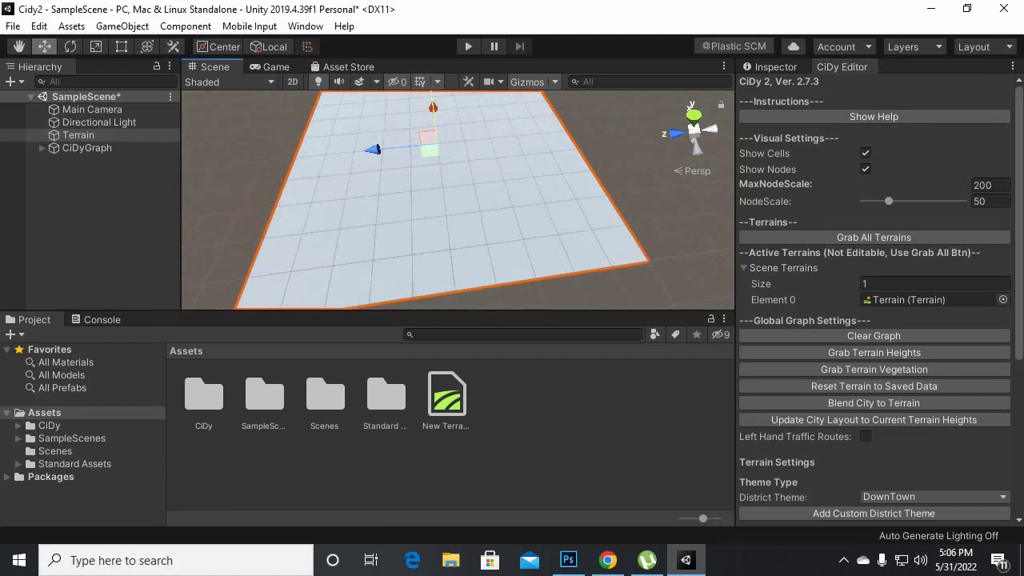
Step: Put the Terrain in Paint Texture mode and open its terrain layer options
{"action": "left_click", "coordinate": [771, 66]}
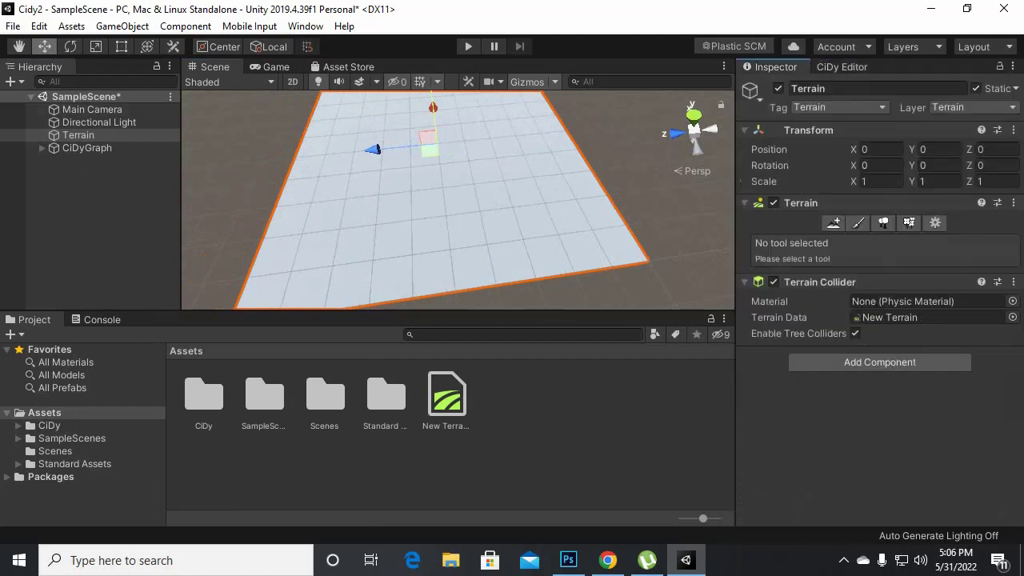
{"action": "left_click", "coordinate": [858, 222]}
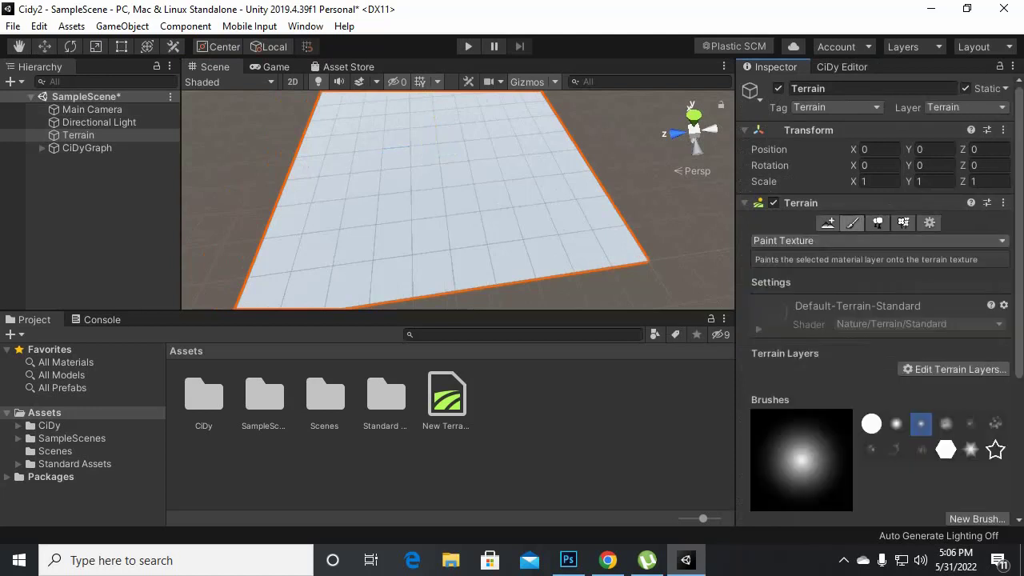
{"action": "left_click", "coordinate": [880, 240]}
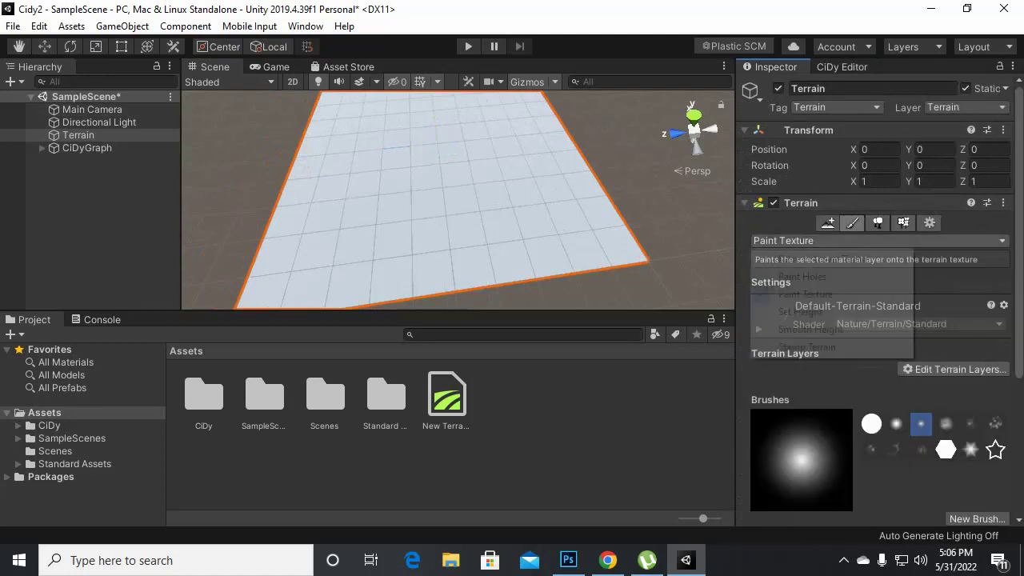
{"action": "left_click", "coordinate": [804, 293]}
{"action": "left_click", "coordinate": [904, 369]}
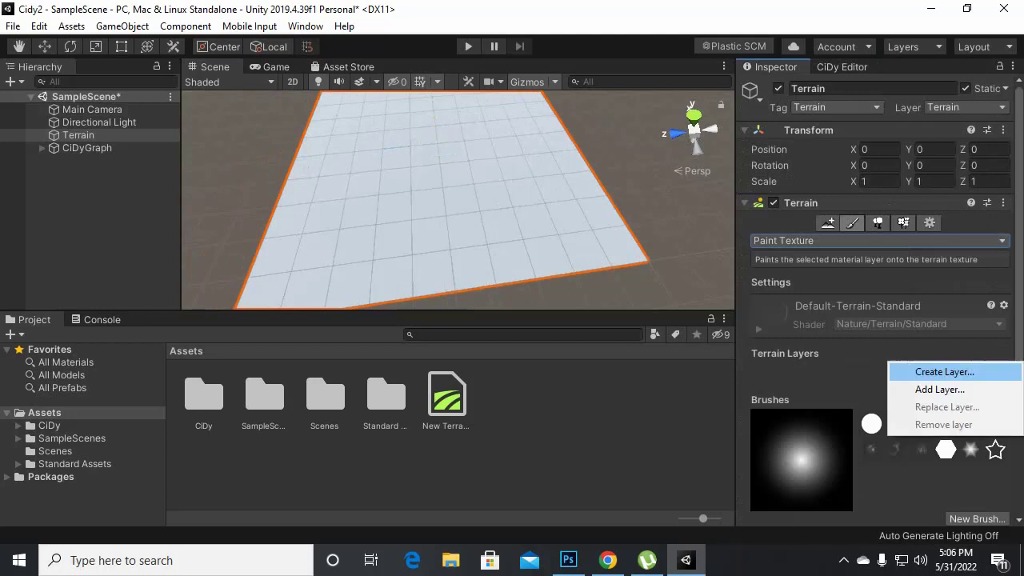
{"action": "left_click", "coordinate": [941, 390]}
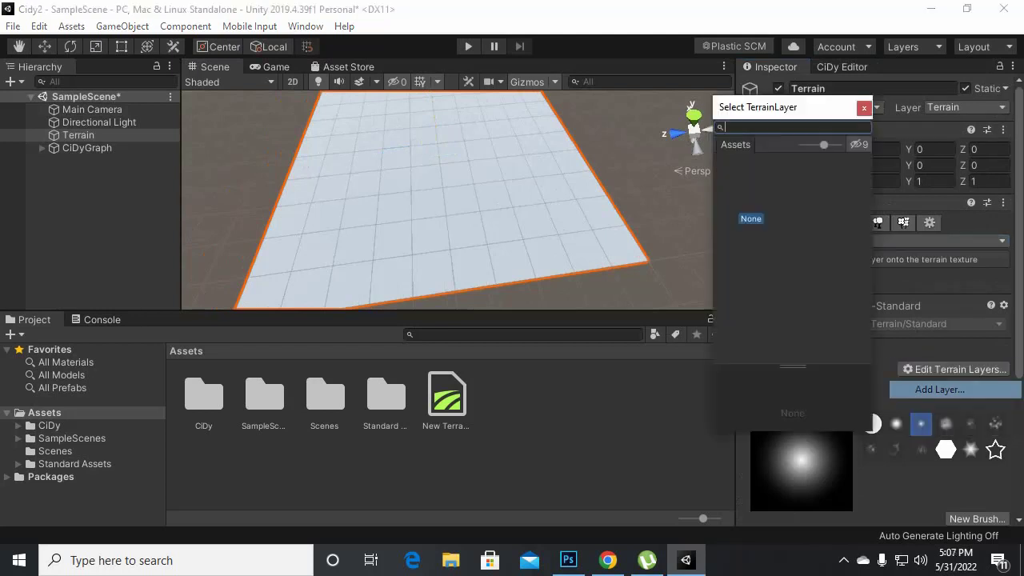
{"action": "key", "text": "Escape"}
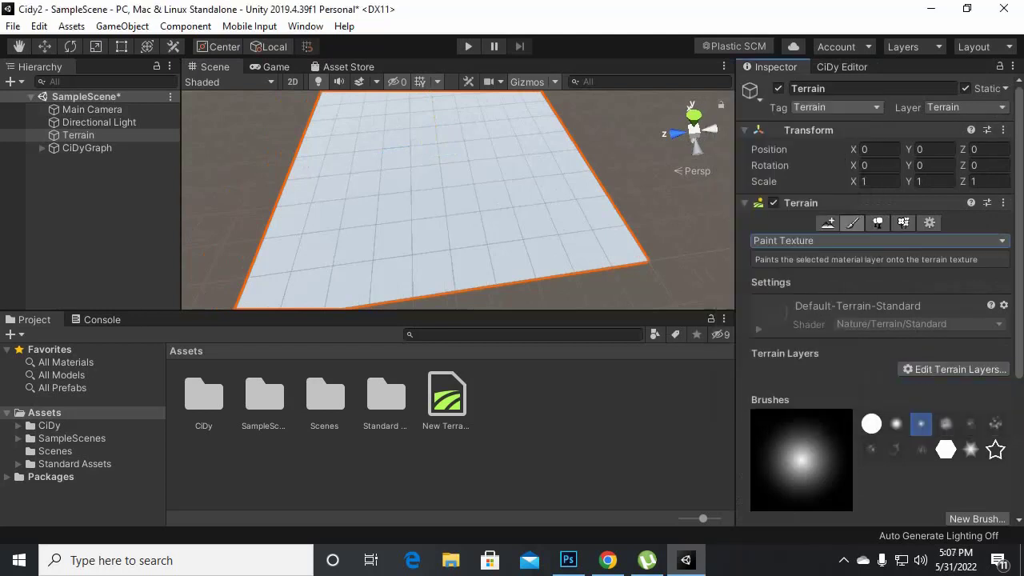
Step: Create a new terrain layer from the GrassHill texture, turning the terrain green
{"action": "left_click", "coordinate": [952, 369]}
{"action": "left_click", "coordinate": [945, 372]}
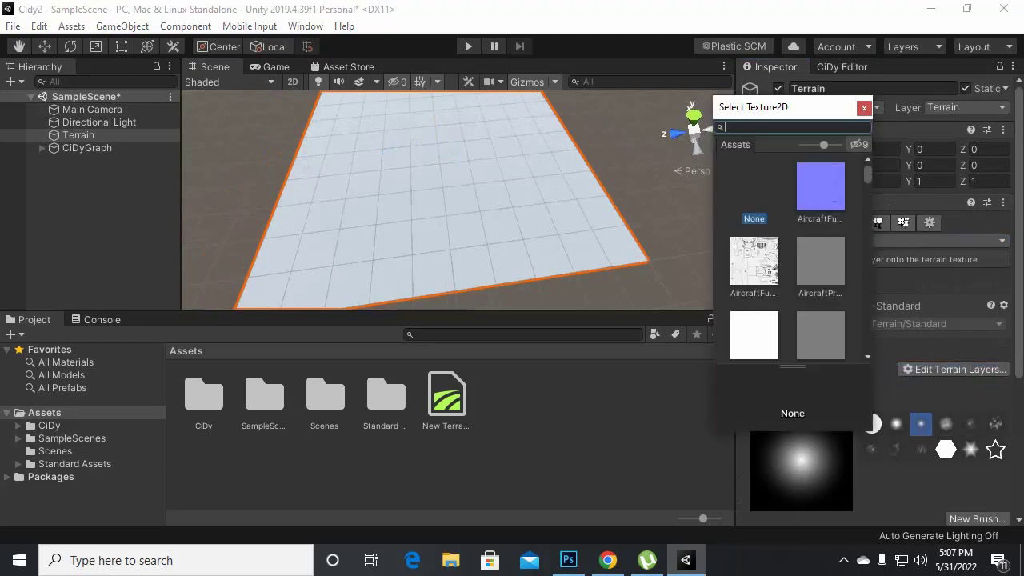
{"action": "scroll", "coordinate": [788, 264], "scroll_direction": "down", "scroll_amount": 5}
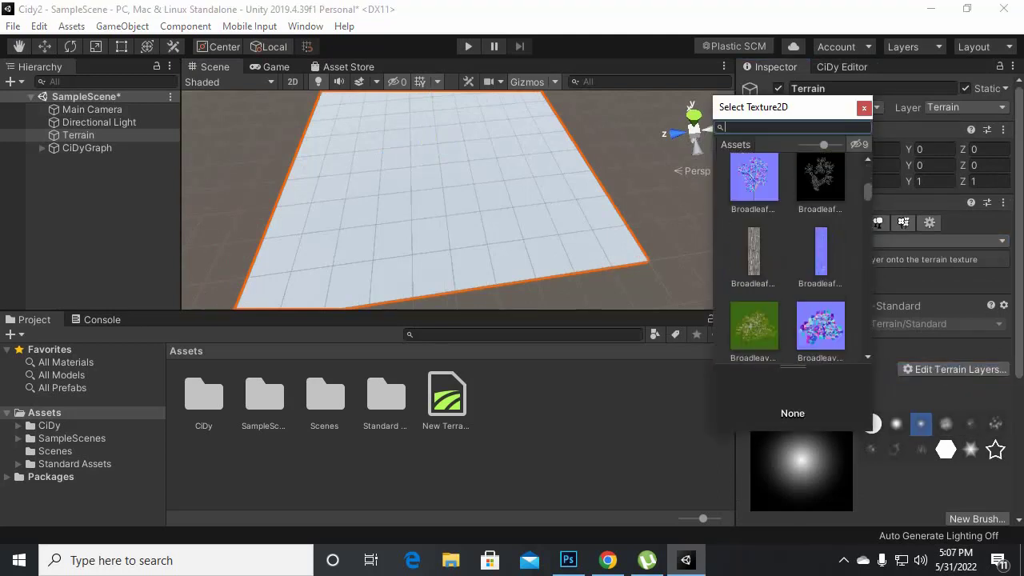
{"action": "scroll", "coordinate": [788, 256], "scroll_direction": "up", "scroll_amount": 2}
{"action": "scroll", "coordinate": [789, 256], "scroll_direction": "down", "scroll_amount": 3}
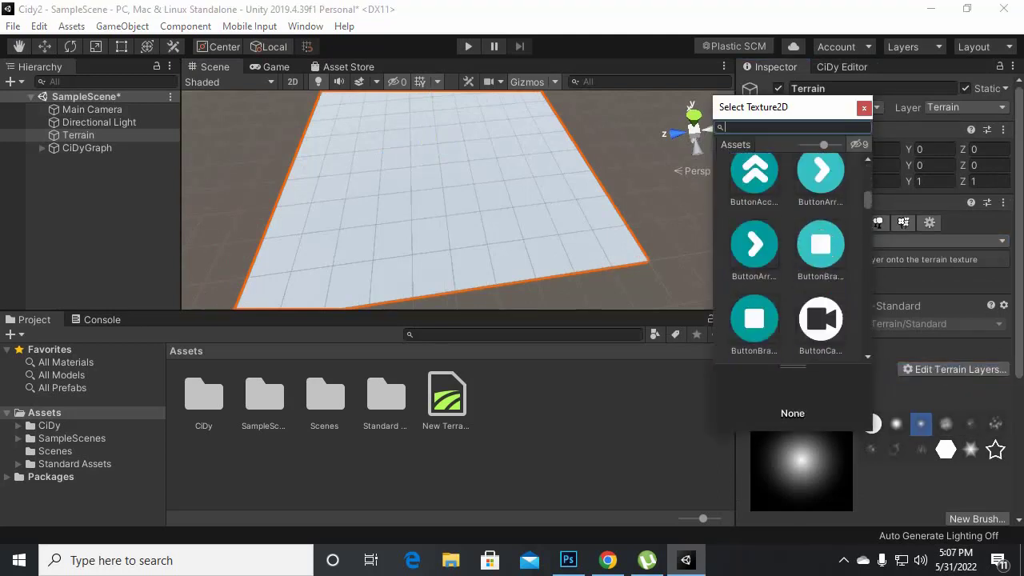
{"action": "scroll", "coordinate": [788, 256], "scroll_direction": "down", "scroll_amount": 3}
{"action": "scroll", "coordinate": [788, 256], "scroll_direction": "down", "scroll_amount": 1}
{"action": "scroll", "coordinate": [793, 256], "scroll_direction": "down", "scroll_amount": 2}
{"action": "scroll", "coordinate": [792, 256], "scroll_direction": "down", "scroll_amount": 2}
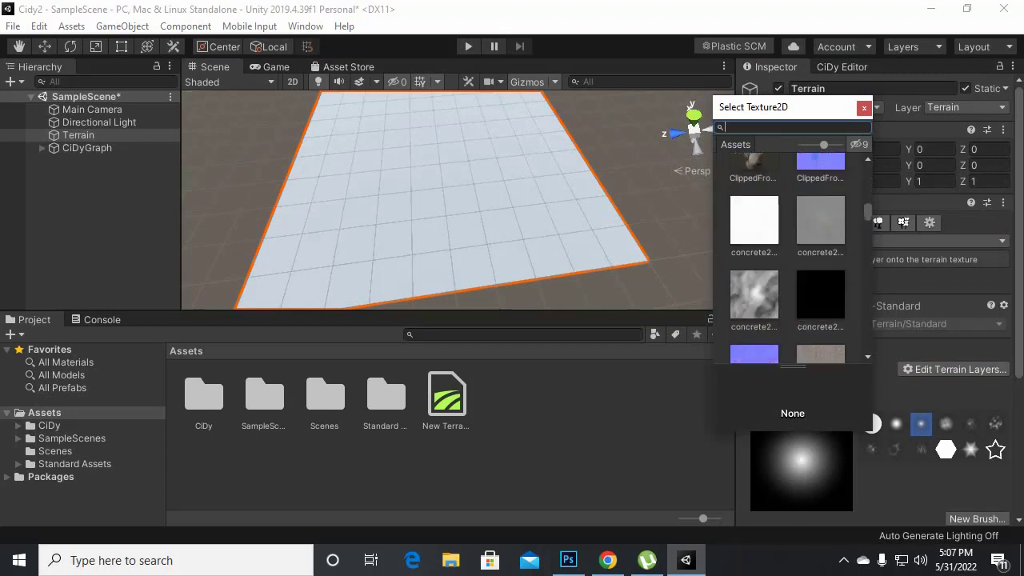
{"action": "scroll", "coordinate": [792, 256], "scroll_direction": "down", "scroll_amount": 2}
{"action": "scroll", "coordinate": [792, 256], "scroll_direction": "down", "scroll_amount": 1}
{"action": "scroll", "coordinate": [788, 256], "scroll_direction": "down", "scroll_amount": 3}
{"action": "scroll", "coordinate": [788, 256], "scroll_direction": "down", "scroll_amount": 3}
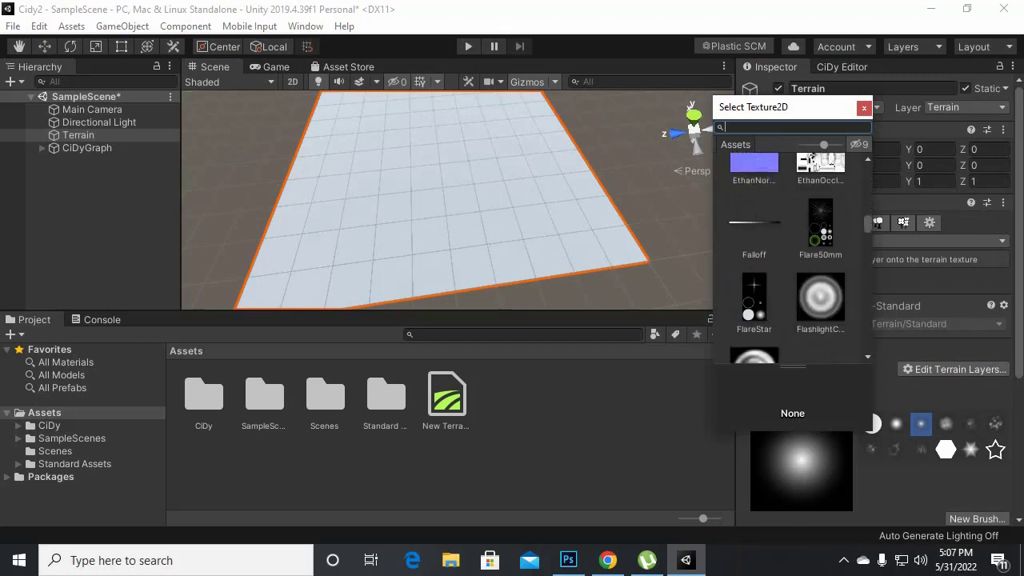
{"action": "scroll", "coordinate": [788, 256], "scroll_direction": "down", "scroll_amount": 2}
{"action": "scroll", "coordinate": [788, 256], "scroll_direction": "down", "scroll_amount": 2}
{"action": "scroll", "coordinate": [754, 155], "scroll_direction": "down", "scroll_amount": 2}
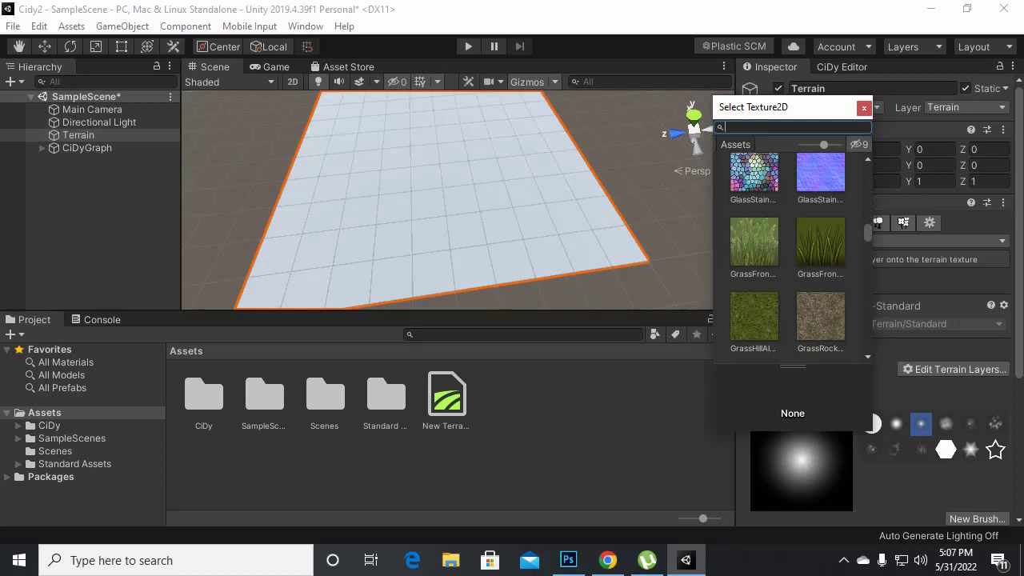
{"action": "double_click", "coordinate": [754, 317]}
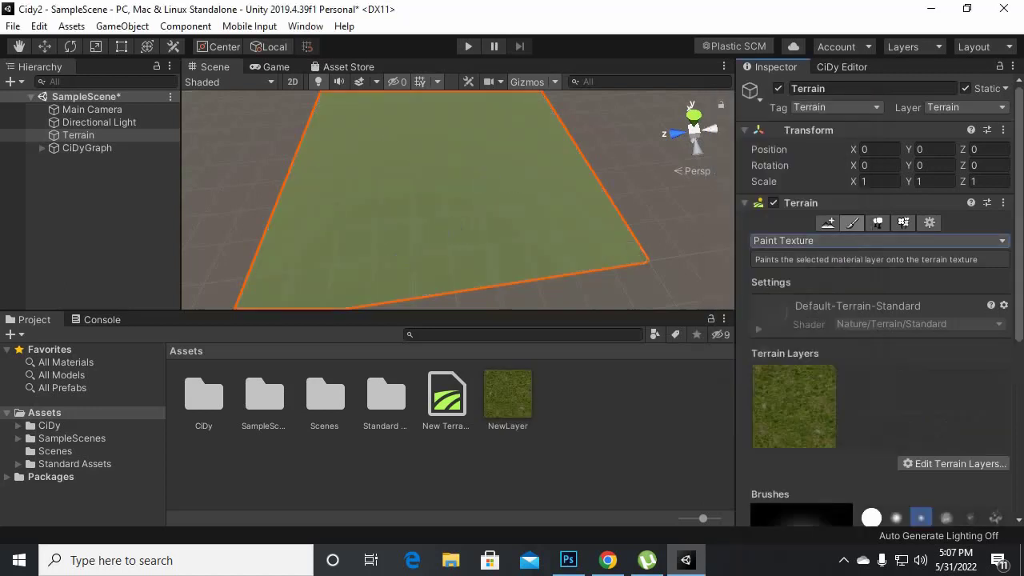
Step: Set the grass layer's Tiling Settings Size X and Y to 10
{"action": "scroll", "coordinate": [880, 360], "scroll_direction": "down", "scroll_amount": 5}
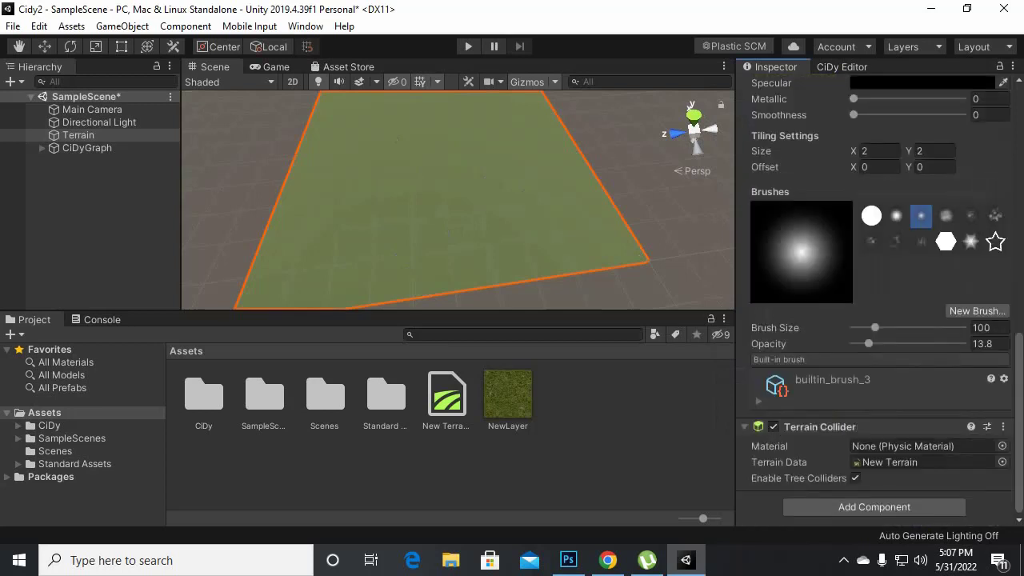
{"action": "scroll", "coordinate": [880, 320], "scroll_direction": "up", "scroll_amount": 10}
{"action": "scroll", "coordinate": [880, 320], "scroll_direction": "down", "scroll_amount": 3}
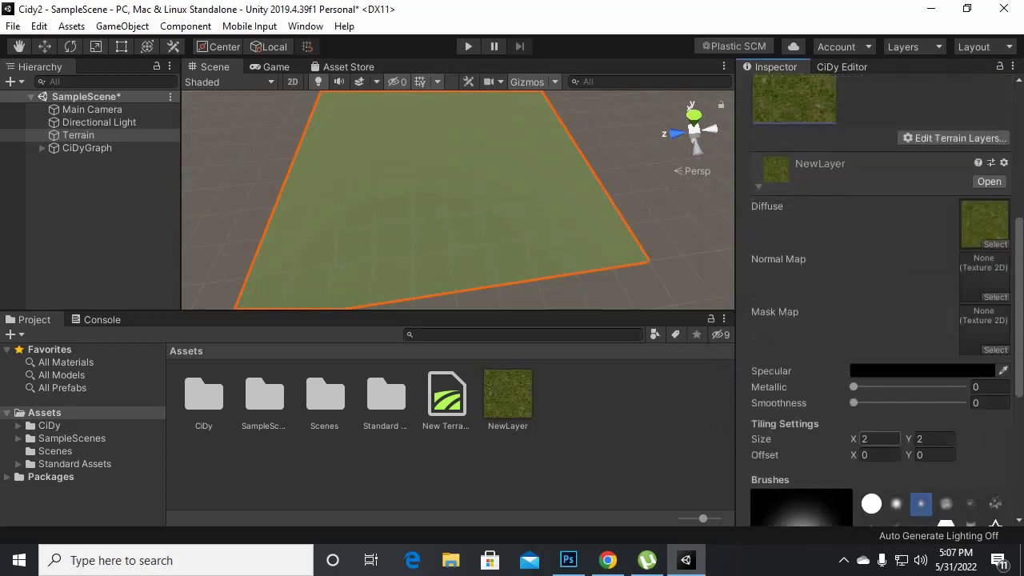
{"action": "left_click", "coordinate": [876, 439]}
{"action": "type", "text": "5"}
{"action": "key", "text": "Tab"}
{"action": "type", "text": "5"}
{"action": "scroll", "coordinate": [441, 155], "scroll_direction": "up", "scroll_amount": 5}
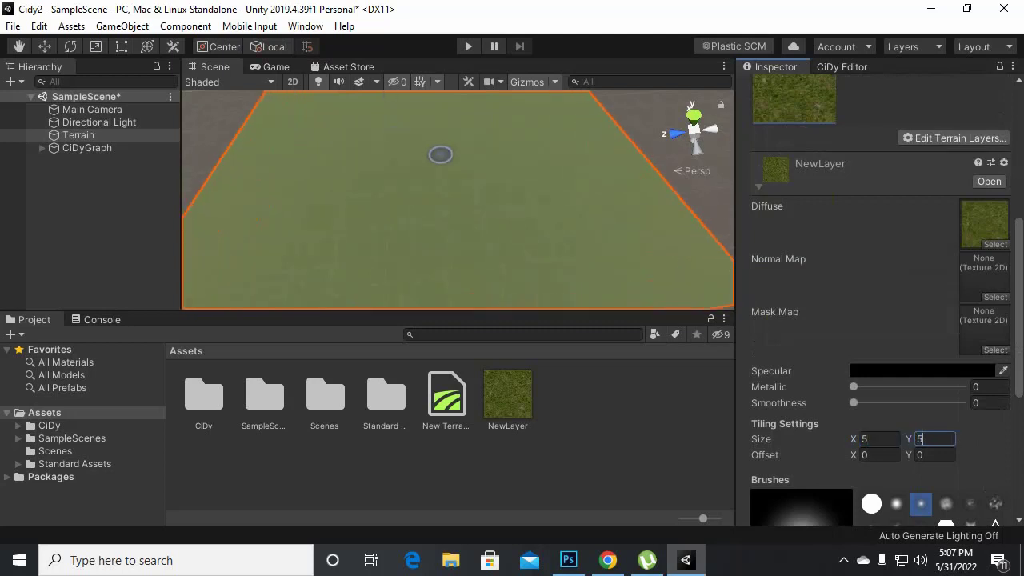
{"action": "scroll", "coordinate": [441, 155], "scroll_direction": "up", "scroll_amount": 1}
{"action": "scroll", "coordinate": [441, 157], "scroll_direction": "up", "scroll_amount": 2}
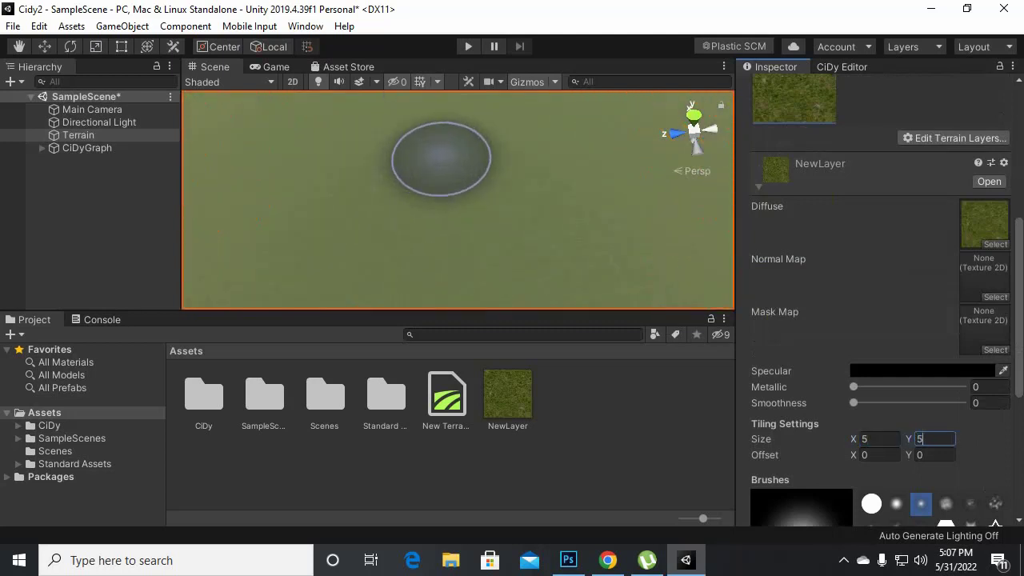
{"action": "scroll", "coordinate": [441, 160], "scroll_direction": "up", "scroll_amount": 2}
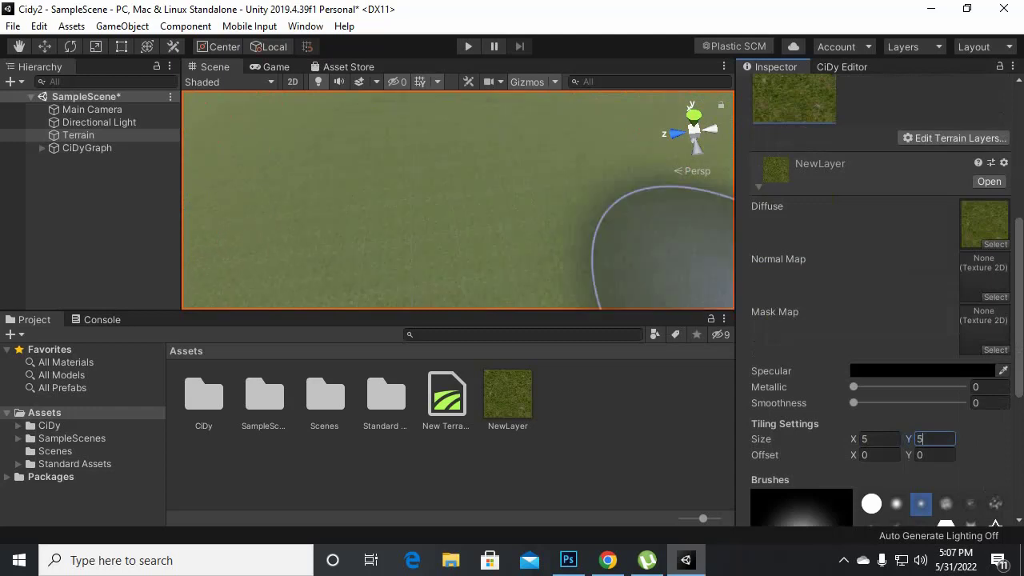
{"action": "left_click", "coordinate": [872, 438]}
{"action": "type", "text": "1"}
{"action": "left_click", "coordinate": [935, 438]}
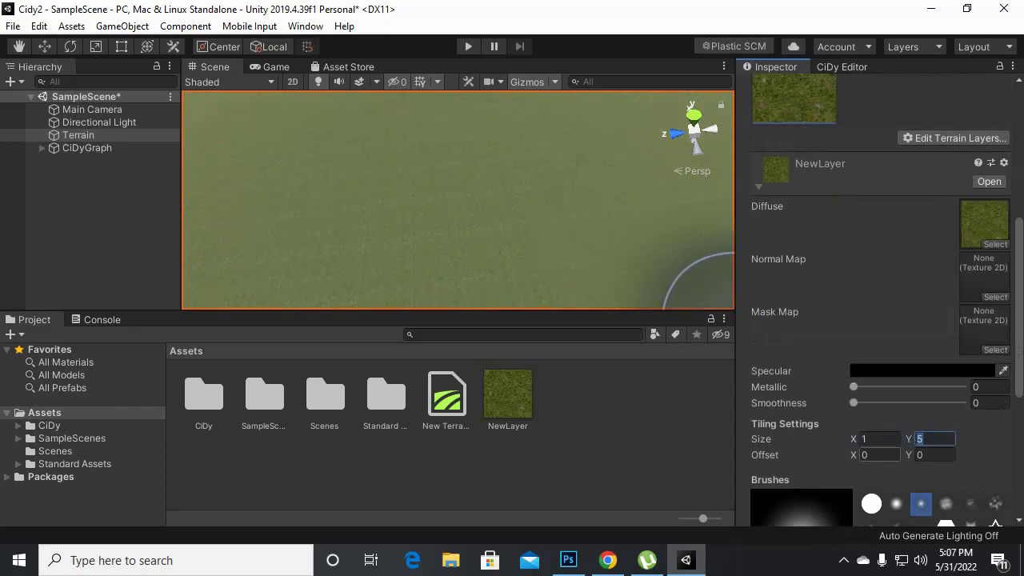
{"action": "type", "text": "1"}
{"action": "type", "text": "0"}
{"action": "left_click", "coordinate": [880, 439]}
{"action": "type", "text": "1"}
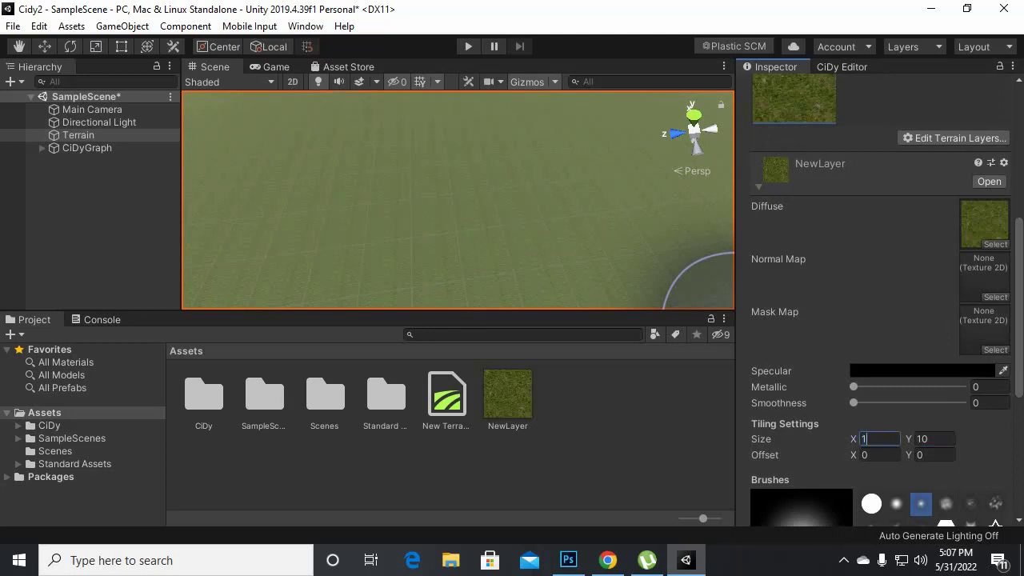
{"action": "type", "text": "0"}
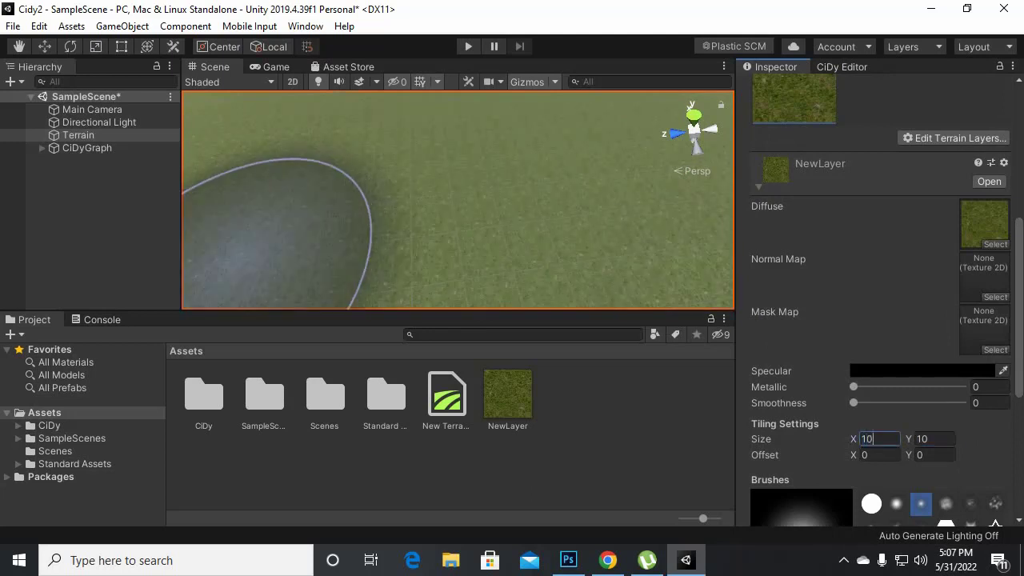
Step: Select the Terrain and show the CiDy Editor settings again
{"action": "scroll", "coordinate": [530, 202], "scroll_direction": "down", "scroll_amount": 1}
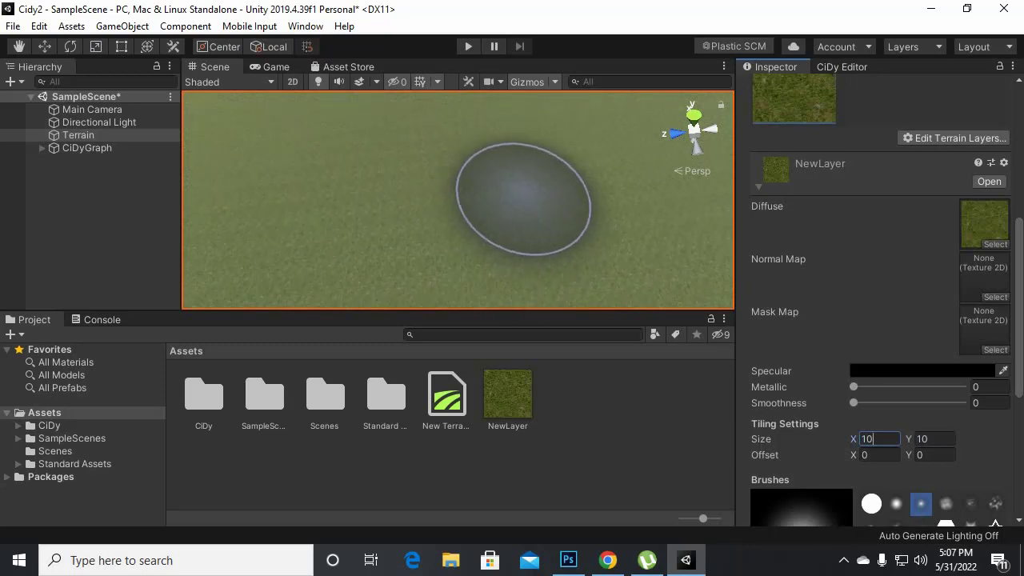
{"action": "scroll", "coordinate": [529, 198], "scroll_direction": "down", "scroll_amount": 2}
{"action": "scroll", "coordinate": [524, 192], "scroll_direction": "down", "scroll_amount": 1}
{"action": "scroll", "coordinate": [521, 186], "scroll_direction": "down", "scroll_amount": 1}
{"action": "scroll", "coordinate": [521, 186], "scroll_direction": "down", "scroll_amount": 2}
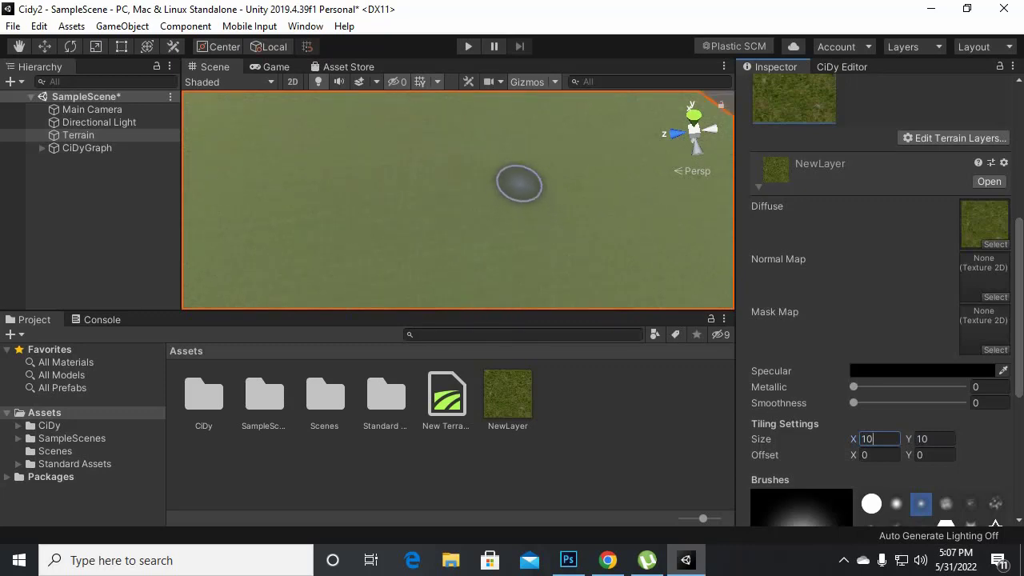
{"action": "scroll", "coordinate": [512, 184], "scroll_direction": "down", "scroll_amount": 2}
{"action": "scroll", "coordinate": [504, 187], "scroll_direction": "down", "scroll_amount": 2}
{"action": "scroll", "coordinate": [504, 189], "scroll_direction": "down", "scroll_amount": 1}
{"action": "left_click", "coordinate": [86, 147]}
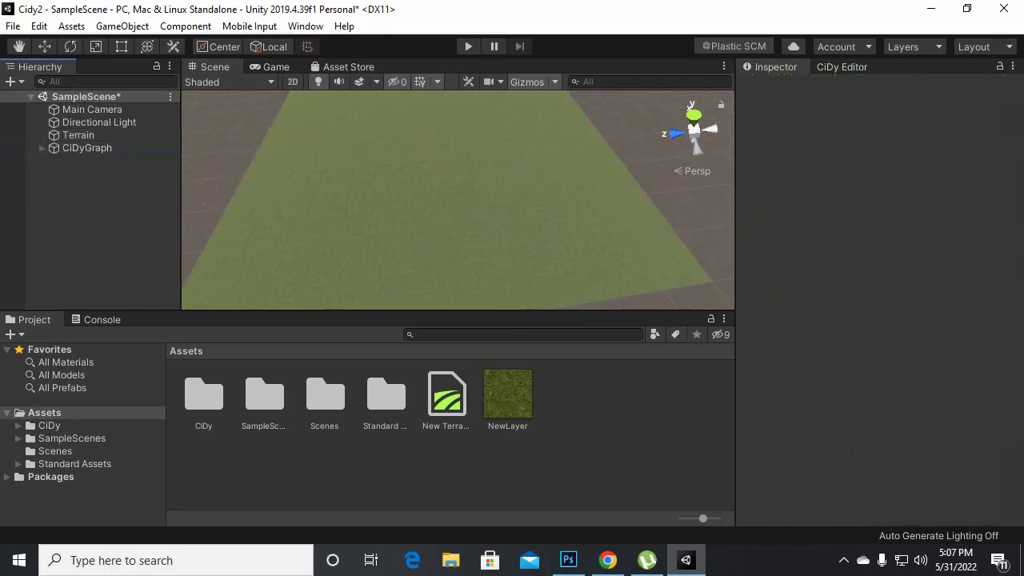
{"action": "left_click", "coordinate": [78, 134]}
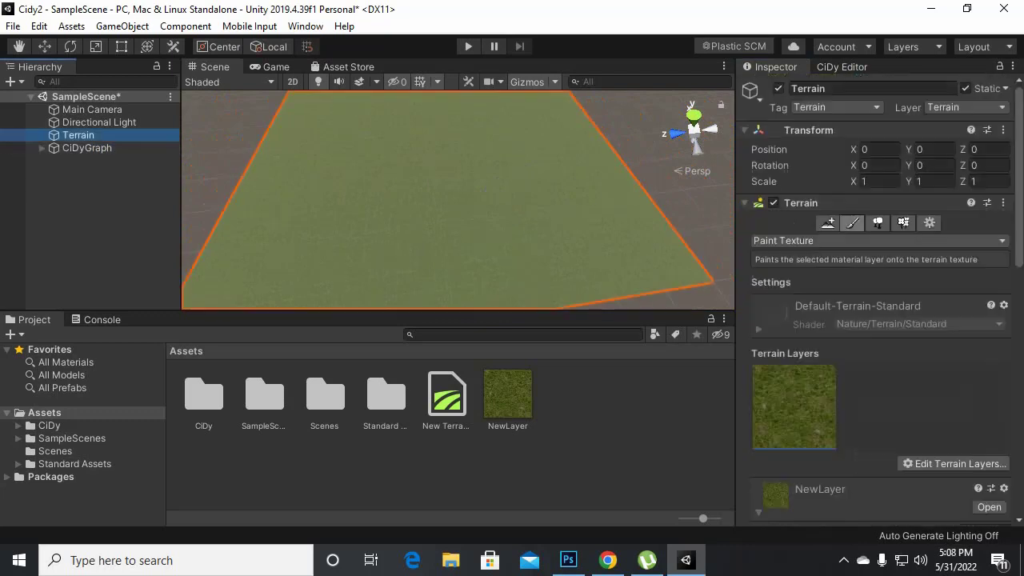
{"action": "left_click", "coordinate": [842, 67]}
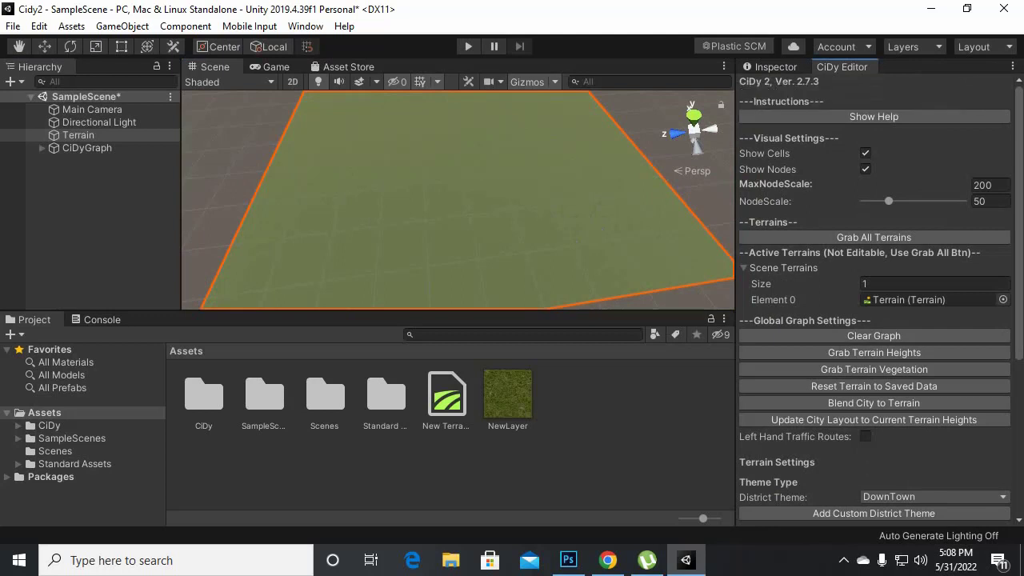
Step: Select and frame CiDyGraph, then place four road nodes in a rectangular chain across the terrain
{"action": "left_click", "coordinate": [86, 148]}
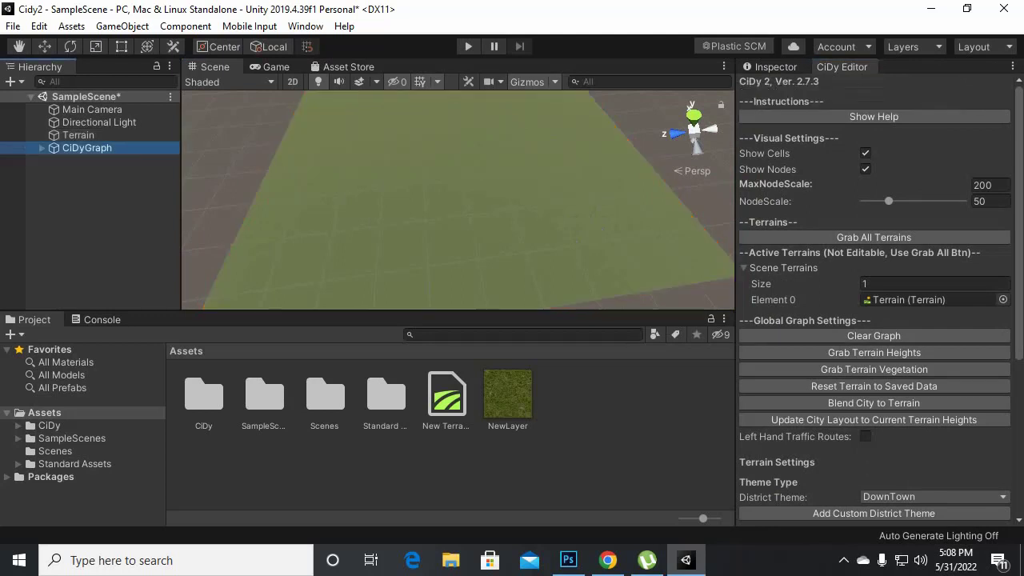
{"action": "key", "text": "f"}
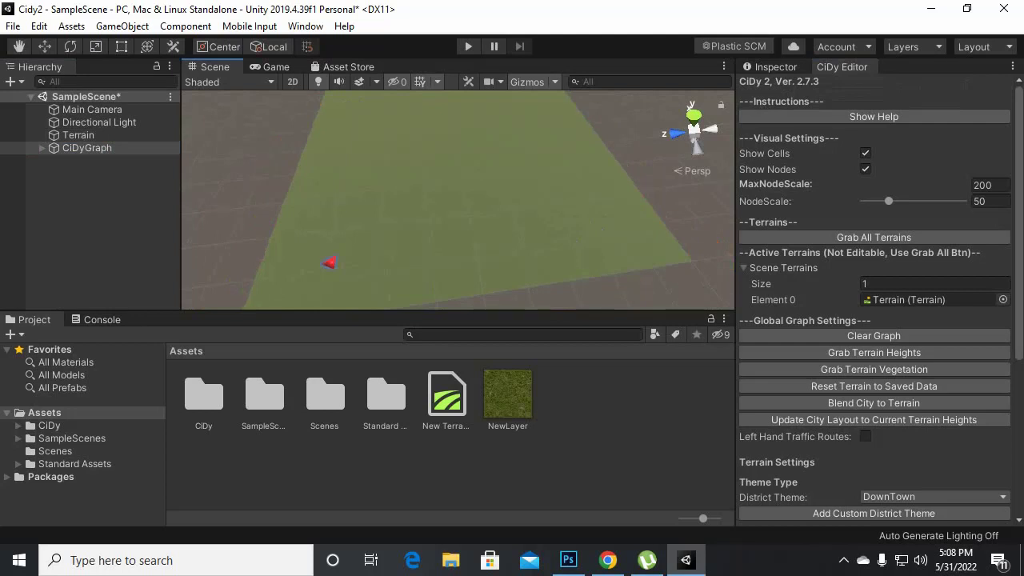
{"action": "left_click", "coordinate": [517, 235], "text": "shift"}
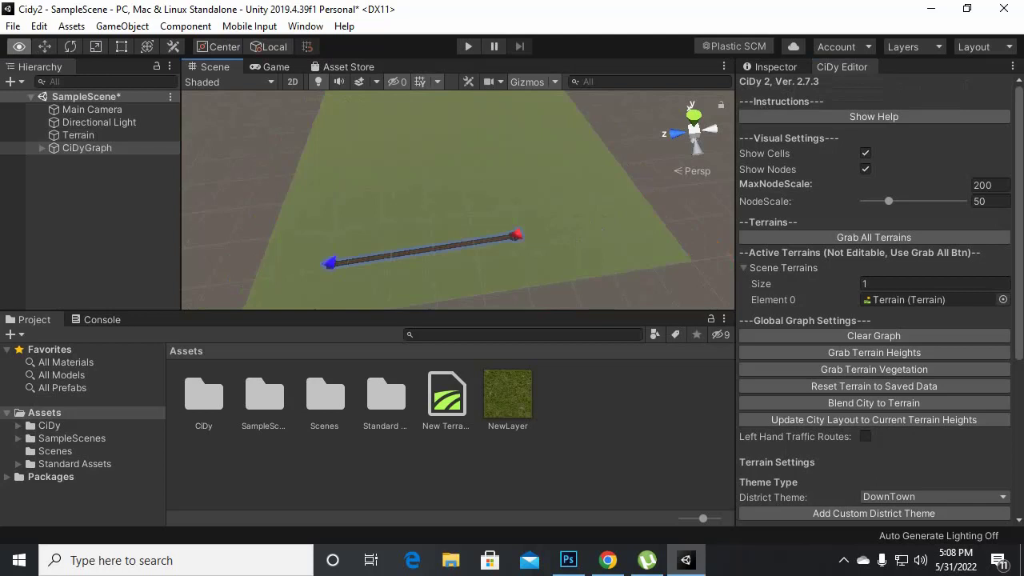
{"action": "left_click", "coordinate": [610, 212], "text": "shift"}
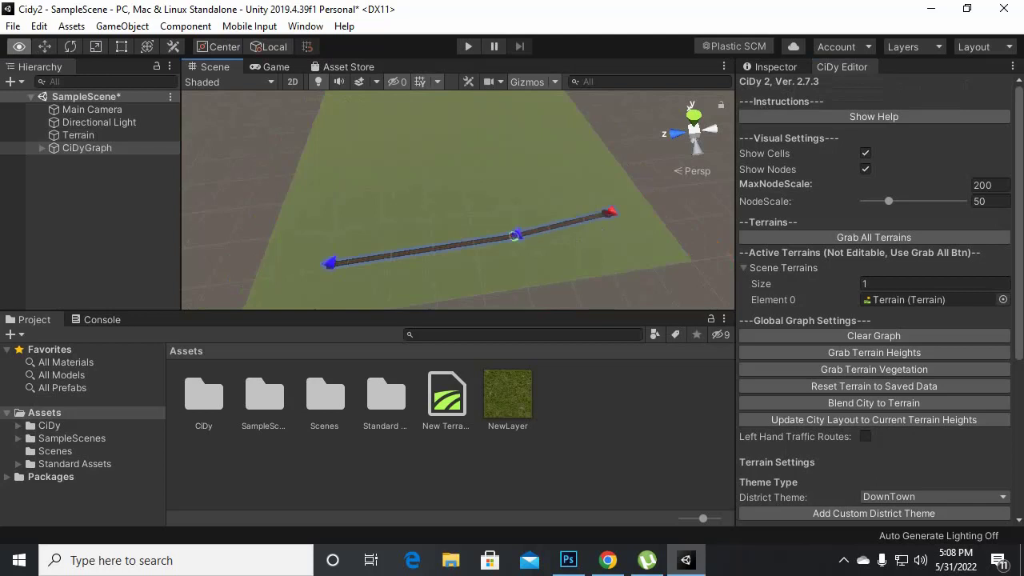
{"action": "left_click", "coordinate": [578, 147], "text": "shift"}
{"action": "left_click", "coordinate": [352, 168], "text": "shift"}
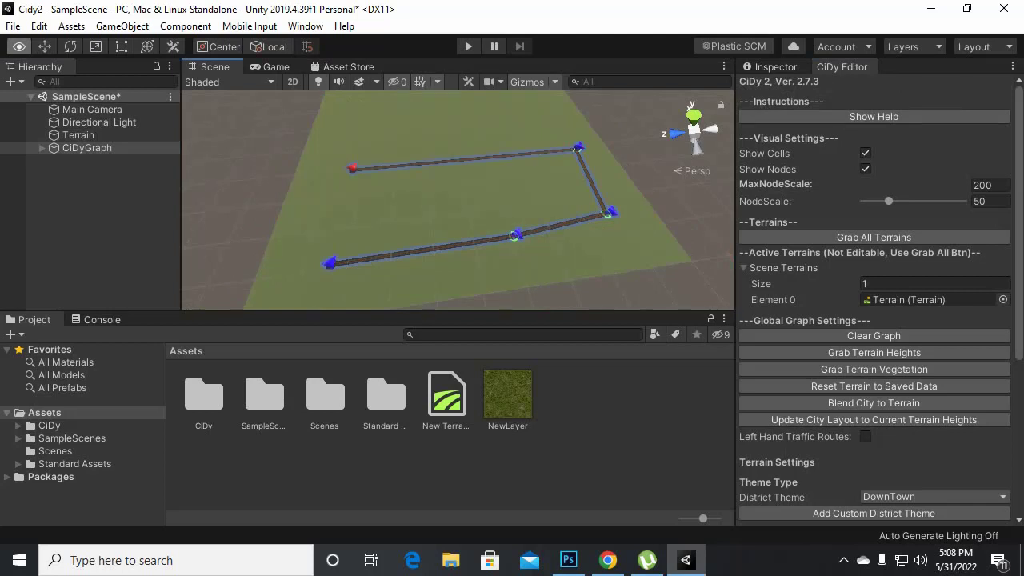
{"action": "left_click", "coordinate": [329, 263], "text": "shift"}
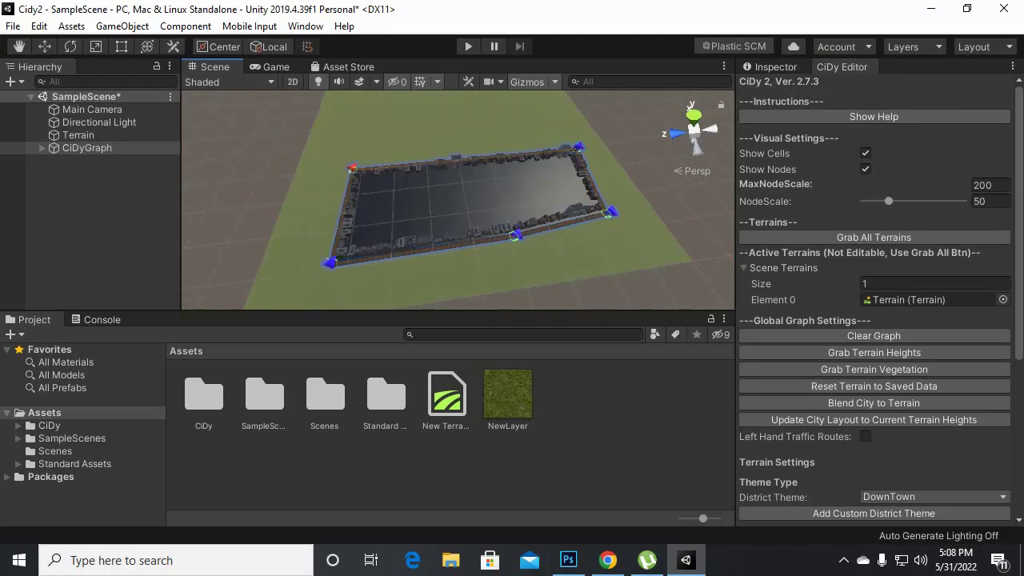
{"action": "key", "text": "f"}
{"action": "scroll", "coordinate": [459, 200], "scroll_direction": "up", "scroll_amount": 5}
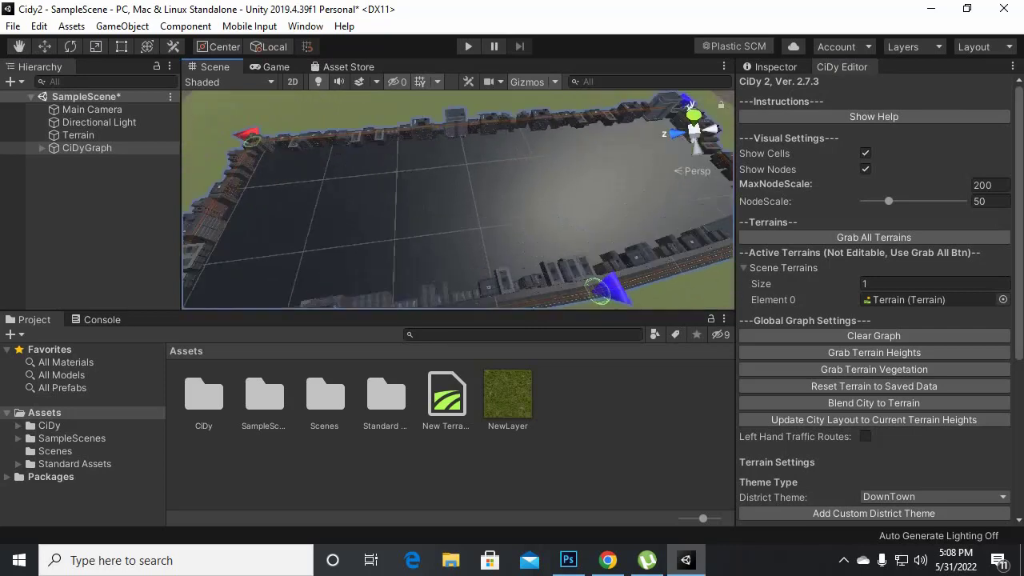
{"action": "scroll", "coordinate": [459, 200], "scroll_direction": "up", "scroll_amount": 5}
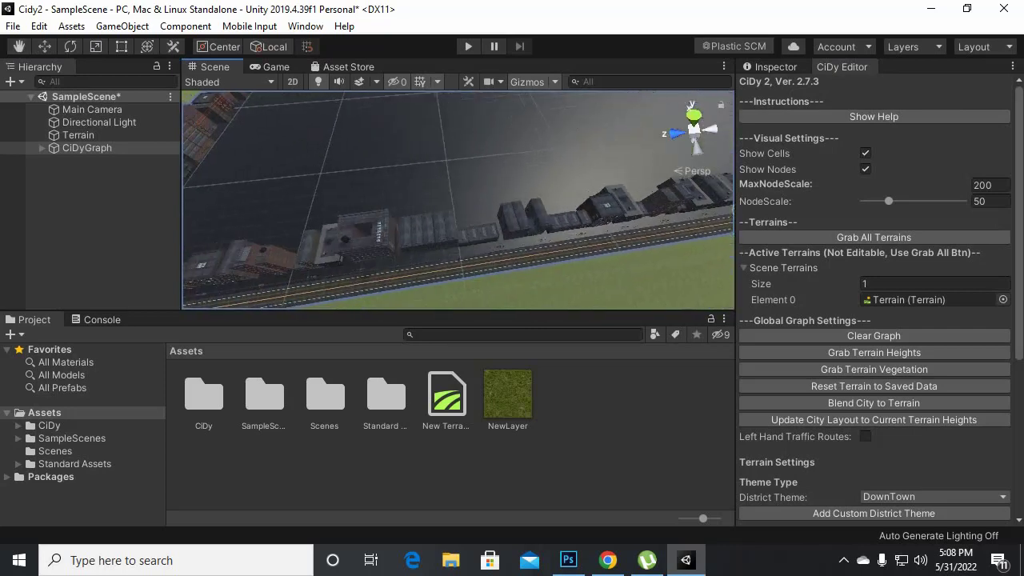
{"action": "scroll", "coordinate": [459, 200], "scroll_direction": "up", "scroll_amount": 2}
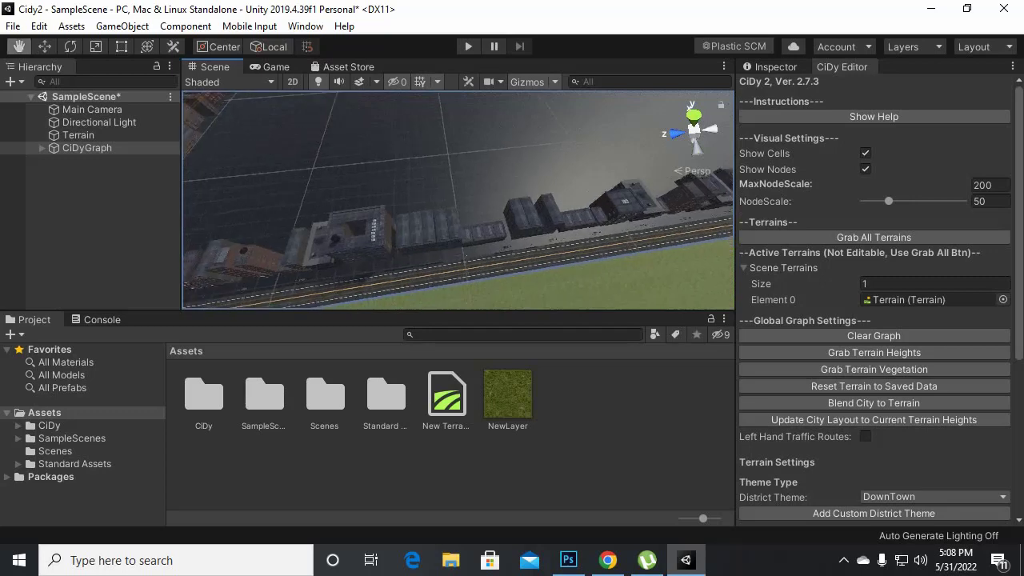
{"action": "scroll", "coordinate": [459, 200], "scroll_direction": "up", "scroll_amount": 2}
{"action": "scroll", "coordinate": [459, 200], "scroll_direction": "down", "scroll_amount": 3}
{"action": "scroll", "coordinate": [459, 200], "scroll_direction": "down", "scroll_amount": 3}
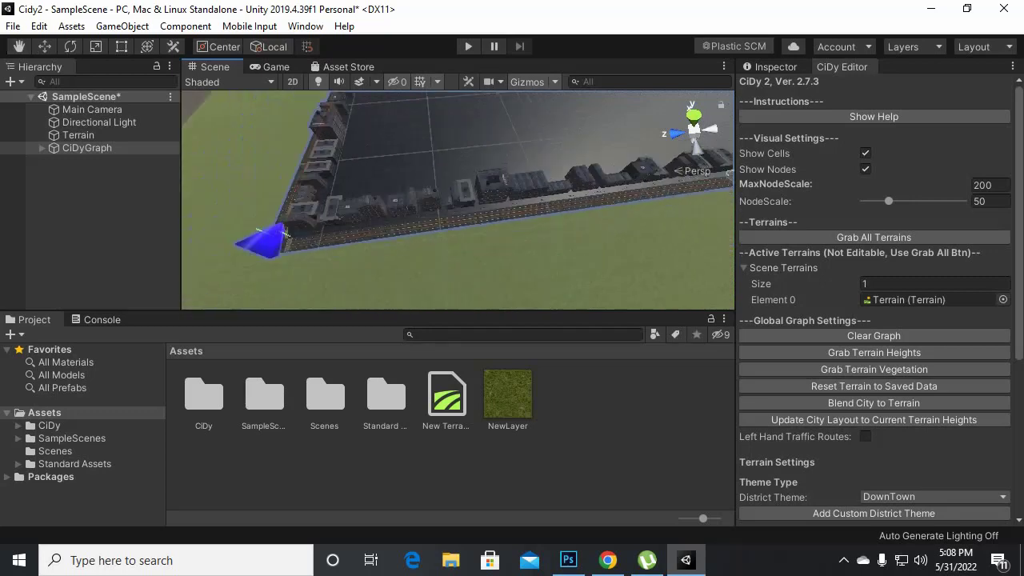
{"action": "scroll", "coordinate": [458, 200], "scroll_direction": "down", "scroll_amount": 3}
{"action": "left_click_drag", "start_coordinate": [459, 200], "coordinate": [512, 200], "text": "alt"}
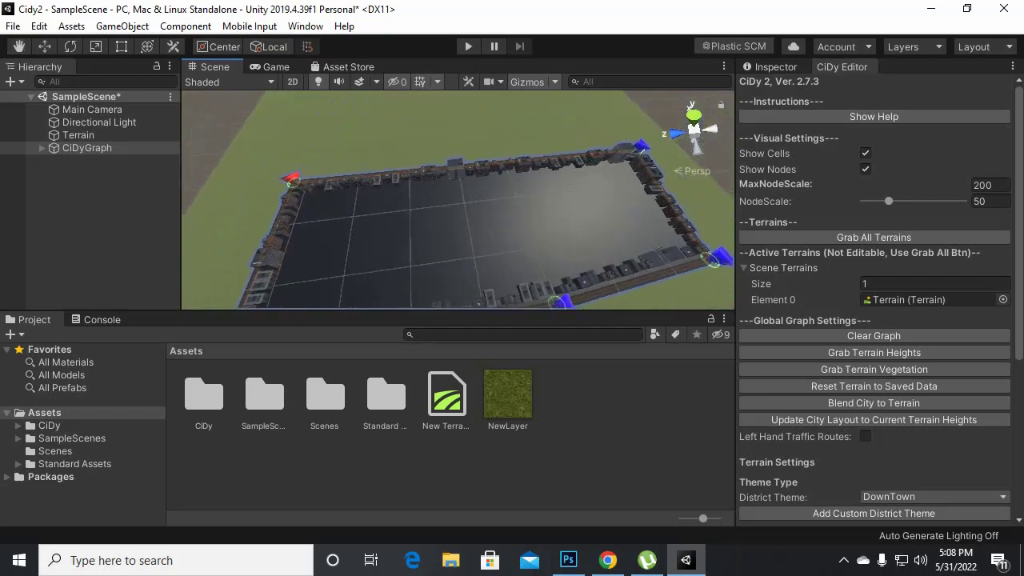
{"action": "middle_click_drag", "start_coordinate": [512, 200], "coordinate": [368, 176]}
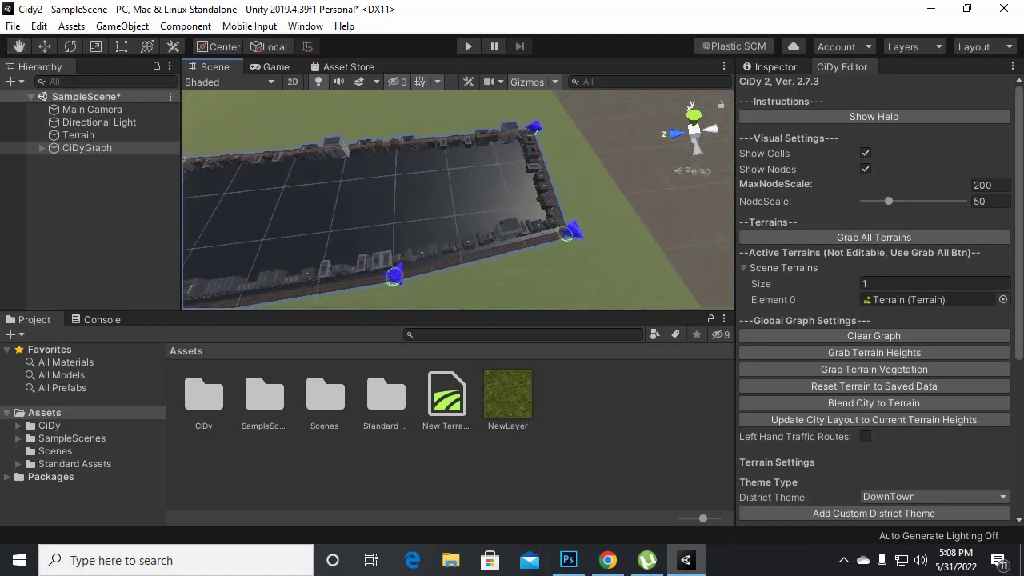
{"action": "scroll", "coordinate": [458, 200], "scroll_direction": "down", "scroll_amount": 2}
{"action": "scroll", "coordinate": [459, 200], "scroll_direction": "down", "scroll_amount": 1}
{"action": "scroll", "coordinate": [458, 200], "scroll_direction": "down", "scroll_amount": 2}
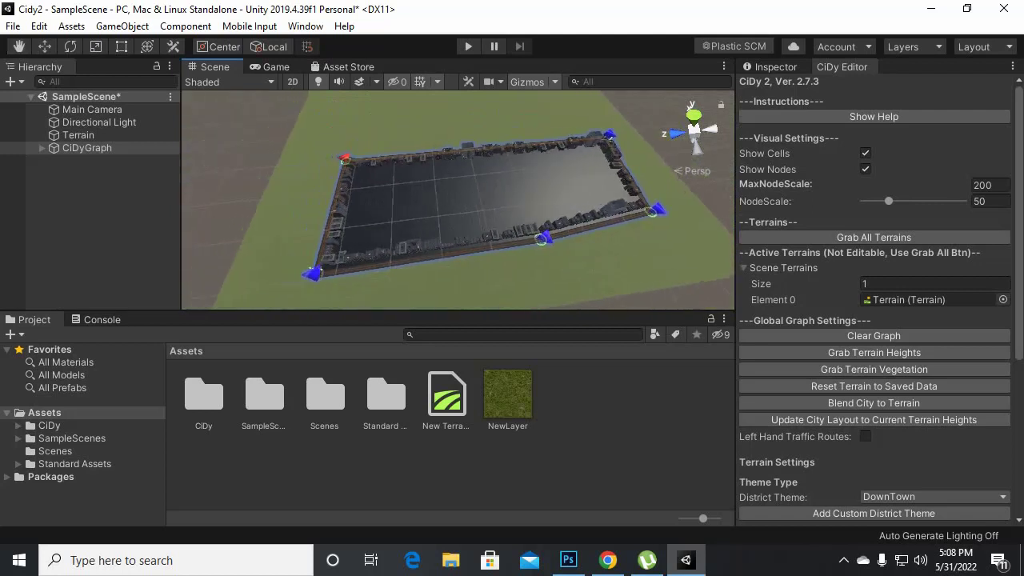
{"action": "scroll", "coordinate": [458, 200], "scroll_direction": "up", "scroll_amount": 2}
{"action": "scroll", "coordinate": [458, 200], "scroll_direction": "up", "scroll_amount": 1}
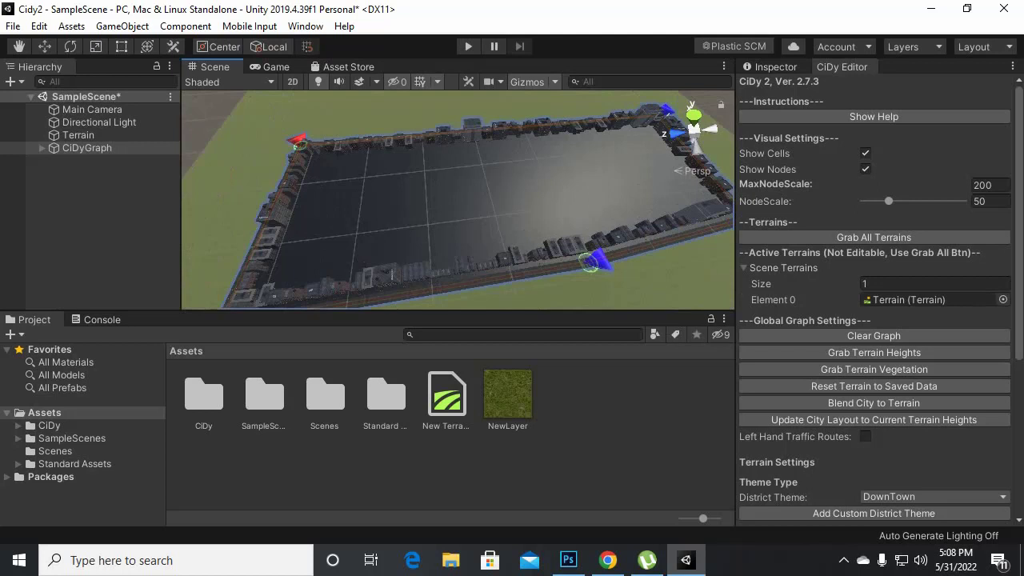
{"action": "left_click", "coordinate": [865, 153]}
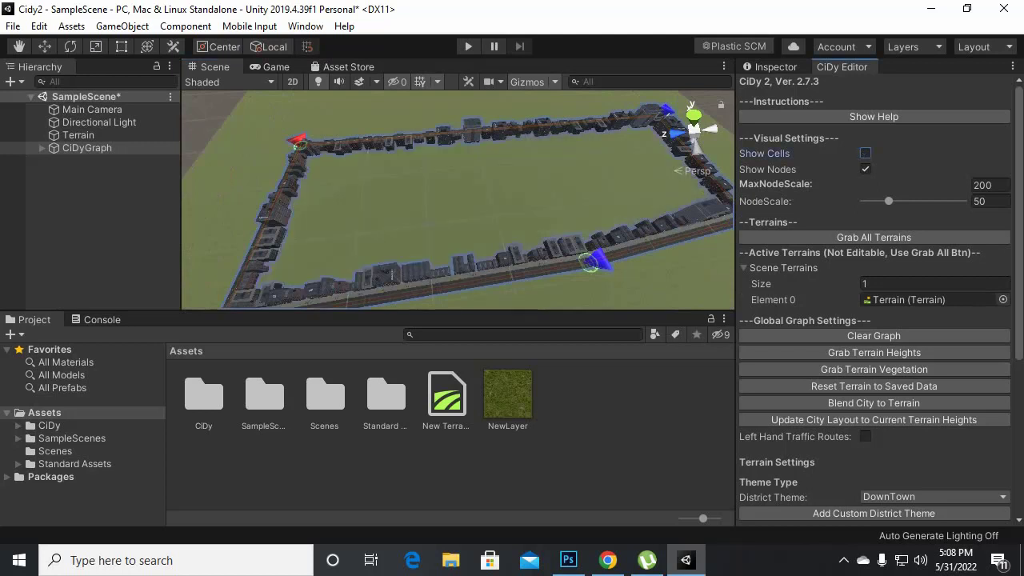
{"action": "left_click", "coordinate": [865, 169]}
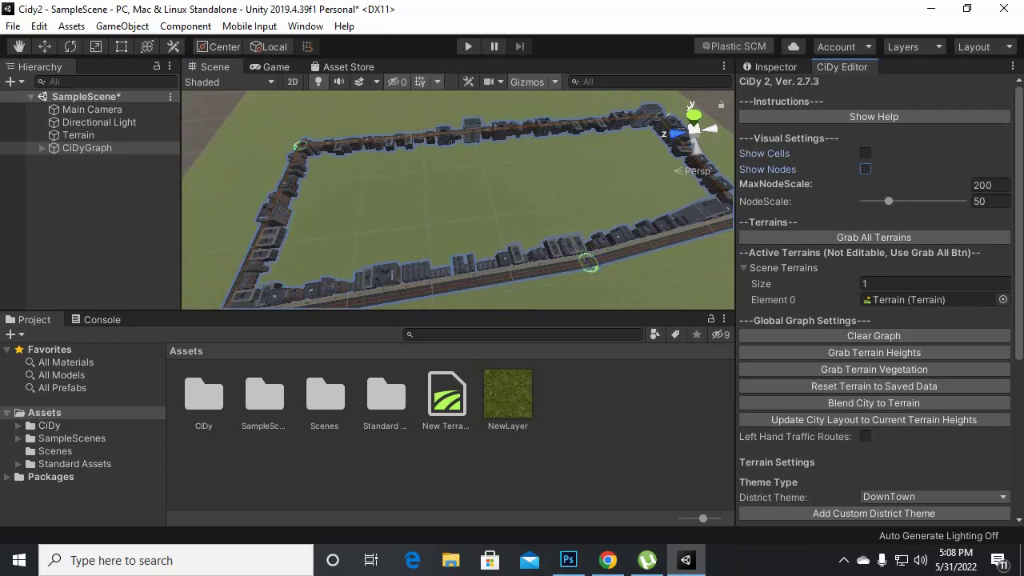
{"action": "left_click_drag", "start_coordinate": [480, 200], "coordinate": [416, 200], "text": "alt"}
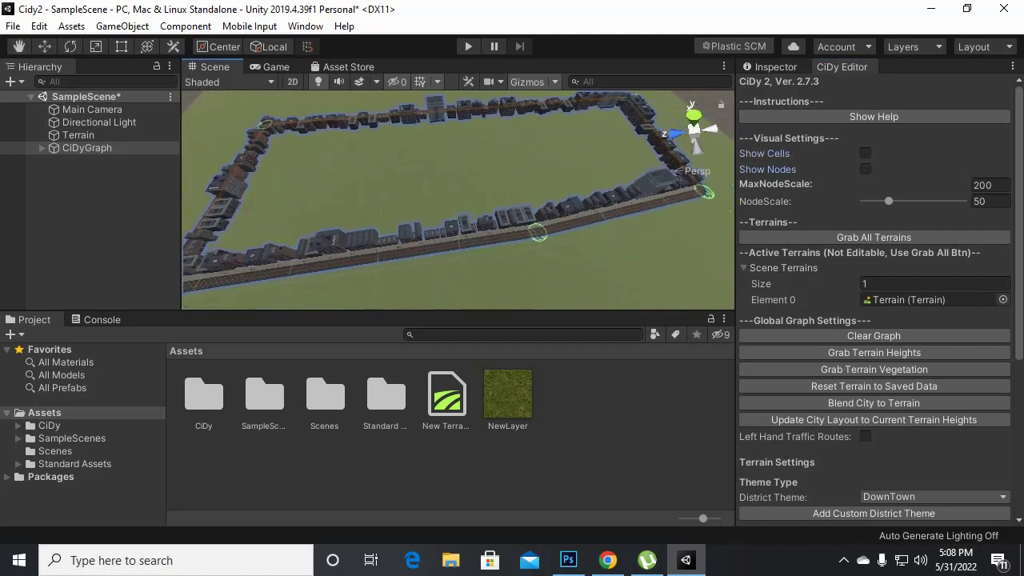
{"action": "left_click", "coordinate": [865, 169]}
{"action": "left_click", "coordinate": [865, 153]}
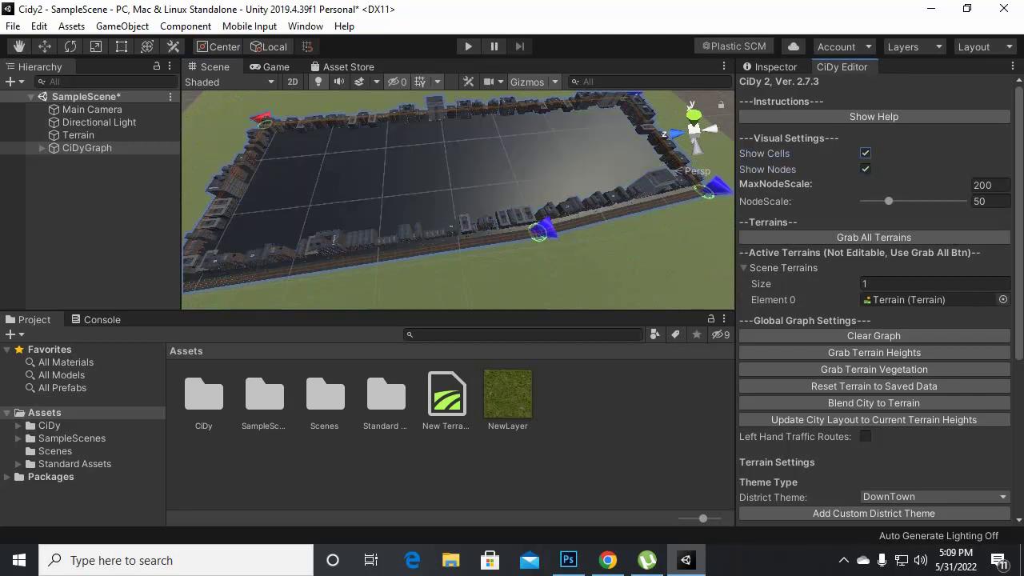
Step: Try the Industrial, Residential and DownTown district themes in CiDy's Terrain Settings
{"action": "scroll", "coordinate": [874, 320], "scroll_direction": "down", "scroll_amount": 3}
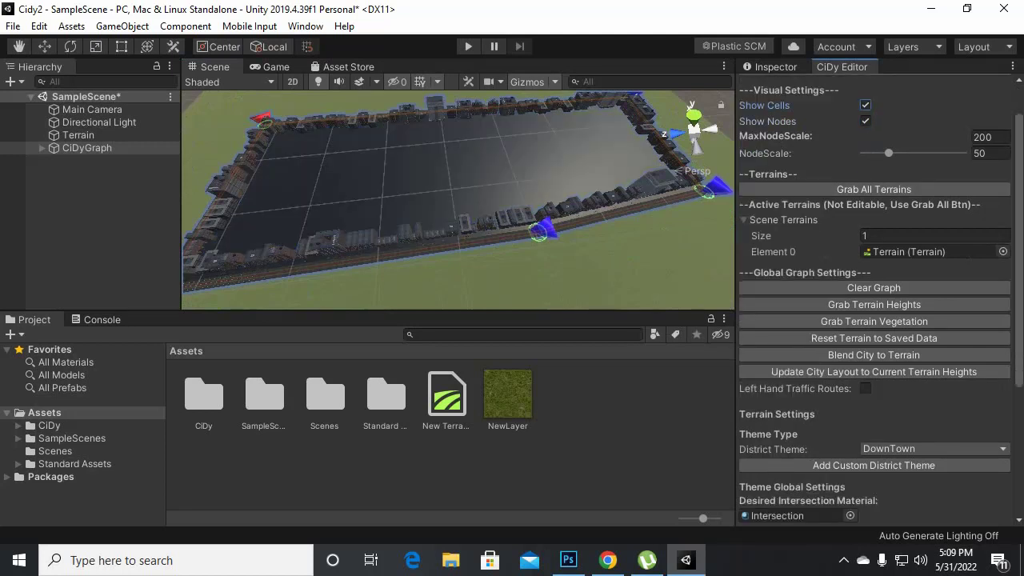
{"action": "scroll", "coordinate": [874, 320], "scroll_direction": "down", "scroll_amount": 5}
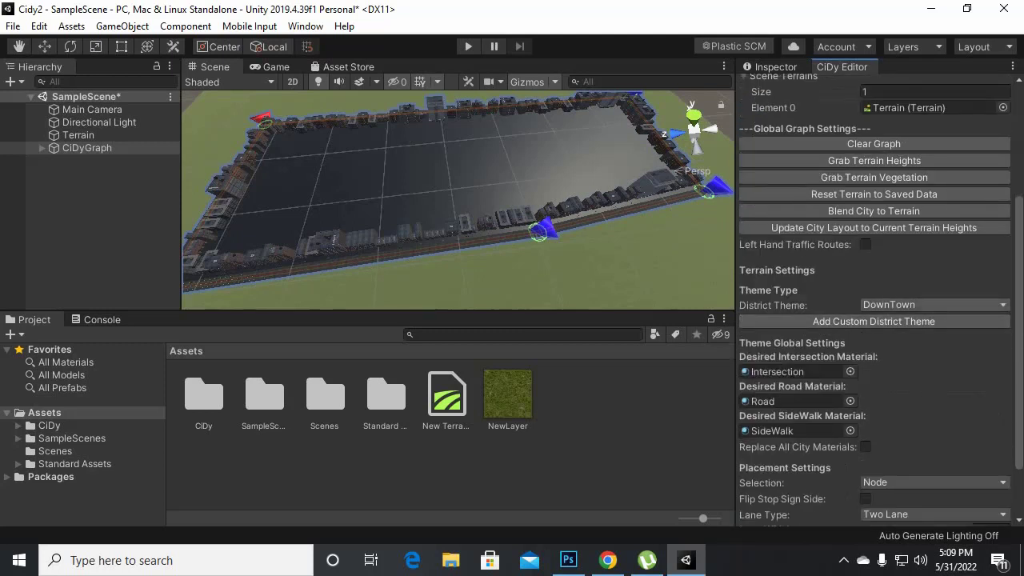
{"action": "left_click", "coordinate": [933, 304]}
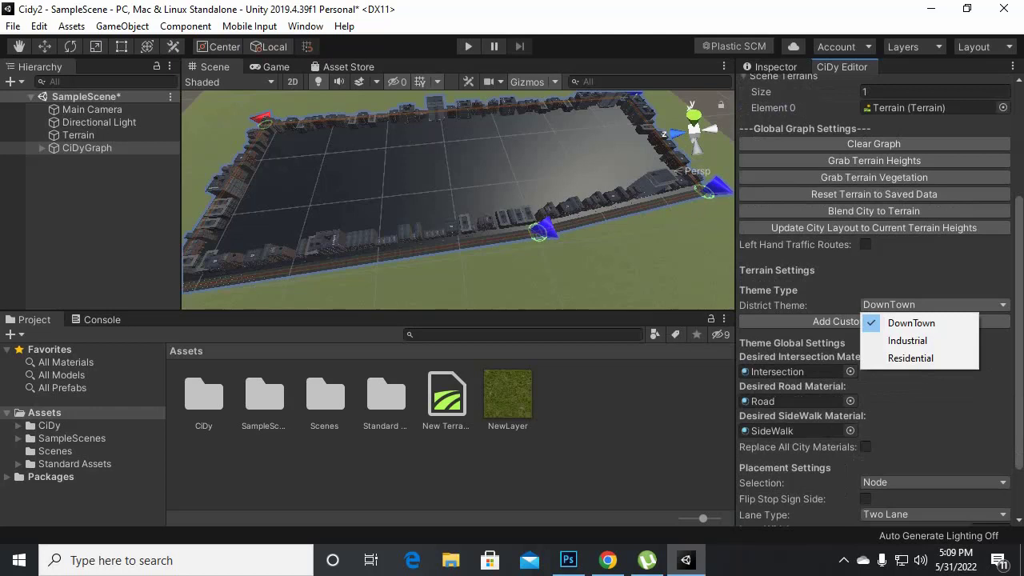
{"action": "left_click", "coordinate": [908, 340]}
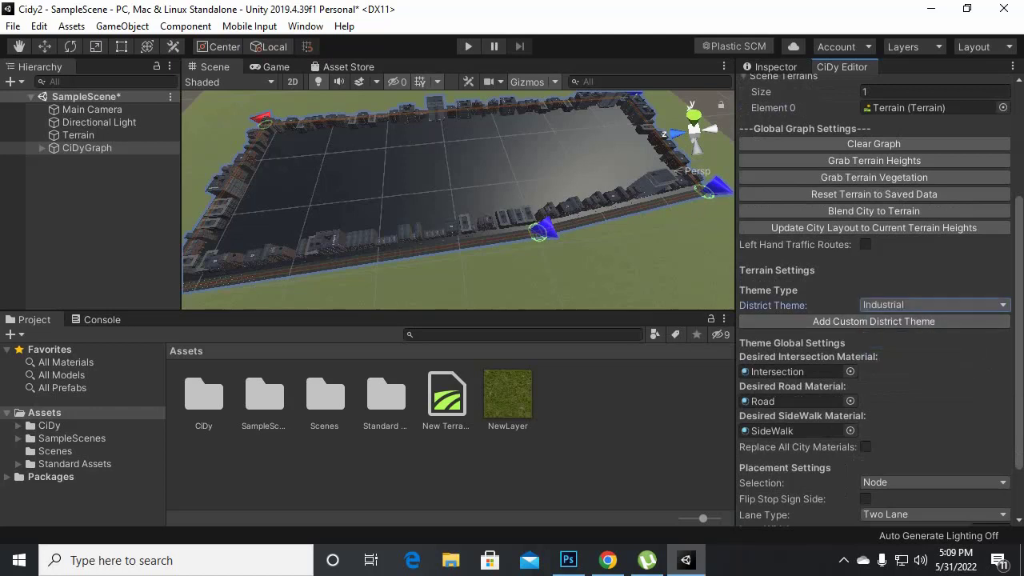
{"action": "left_click", "coordinate": [932, 305]}
{"action": "left_click", "coordinate": [910, 358]}
{"action": "left_click", "coordinate": [932, 305]}
{"action": "left_click", "coordinate": [912, 322]}
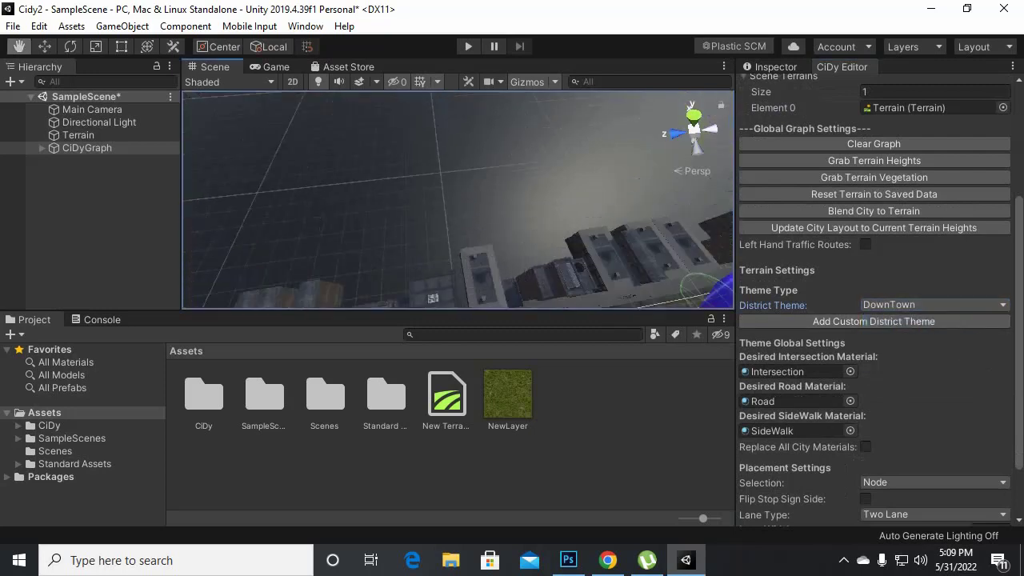
Step: Set the District Theme to Industrial and bring the city block back into view
{"action": "right_click_drag", "start_coordinate": [458, 200], "coordinate": [464, 232]}
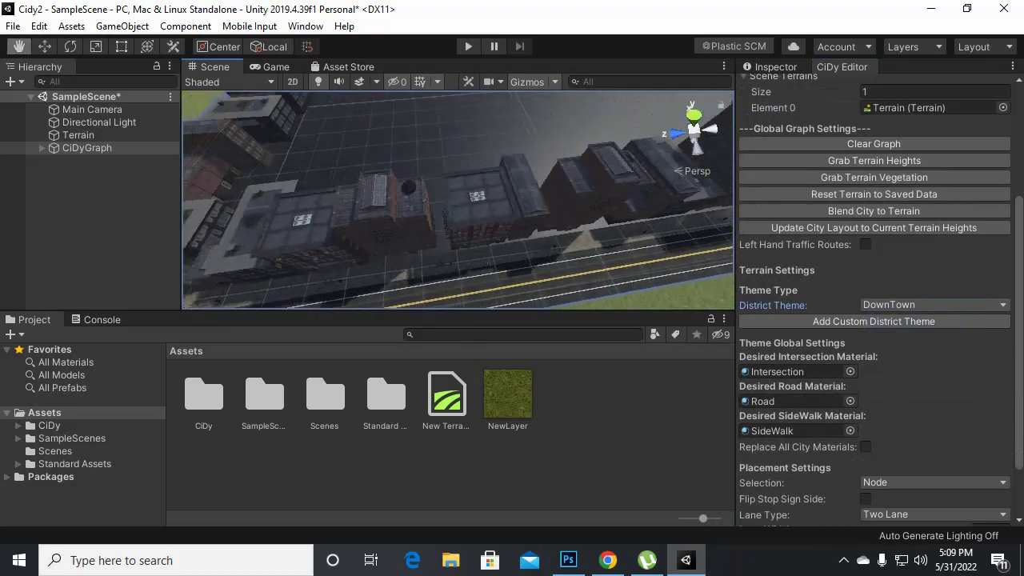
{"action": "scroll", "coordinate": [458, 200], "scroll_direction": "down", "scroll_amount": 5}
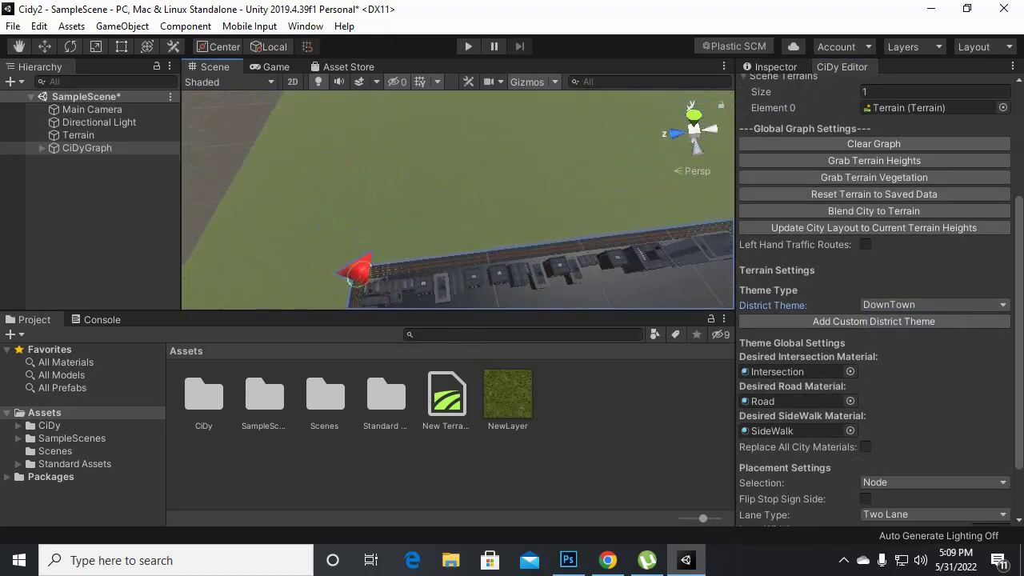
{"action": "left_click", "coordinate": [935, 305]}
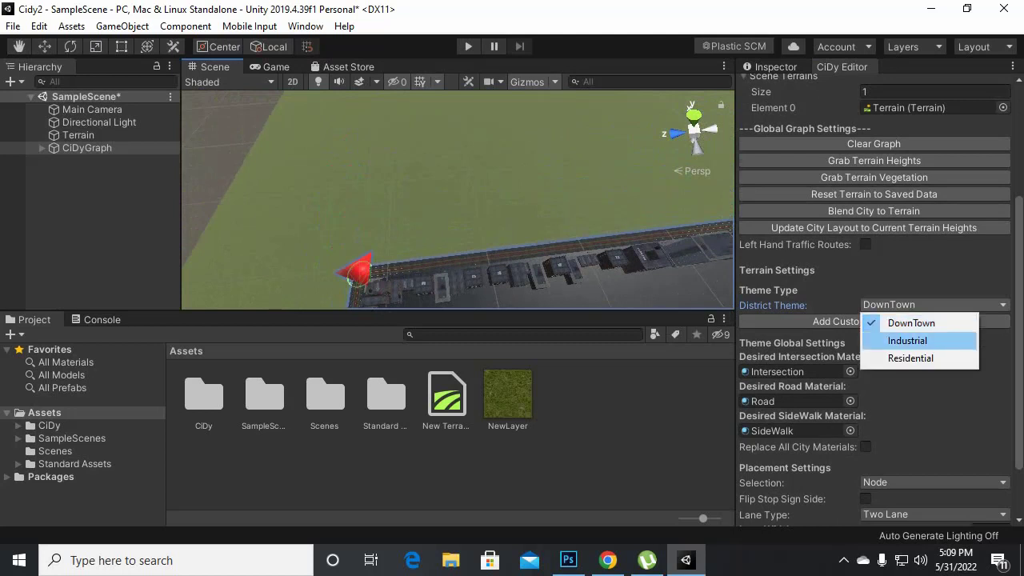
{"action": "left_click", "coordinate": [907, 338]}
{"action": "key", "text": "Down"}
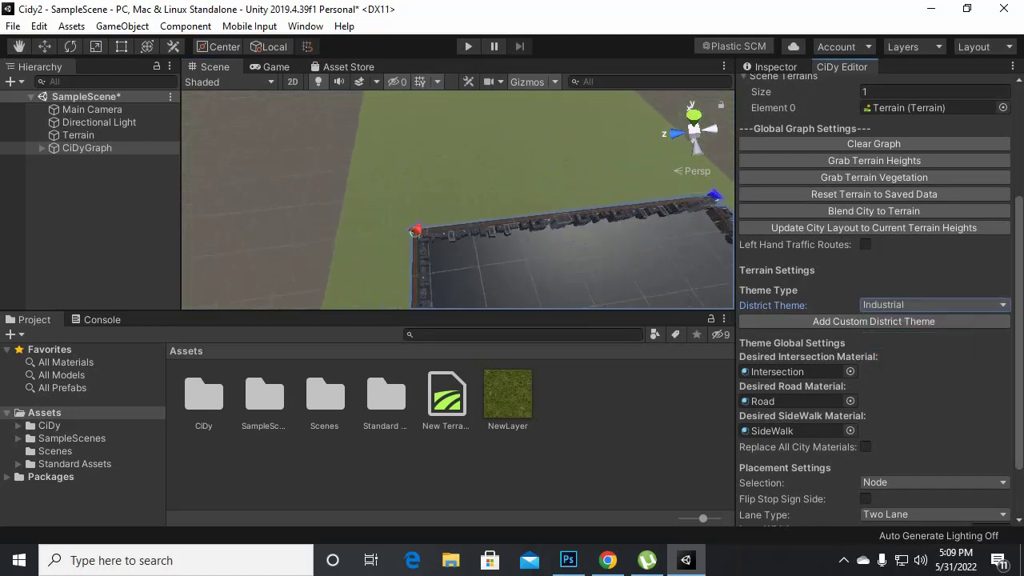
{"action": "key", "text": "Up"}
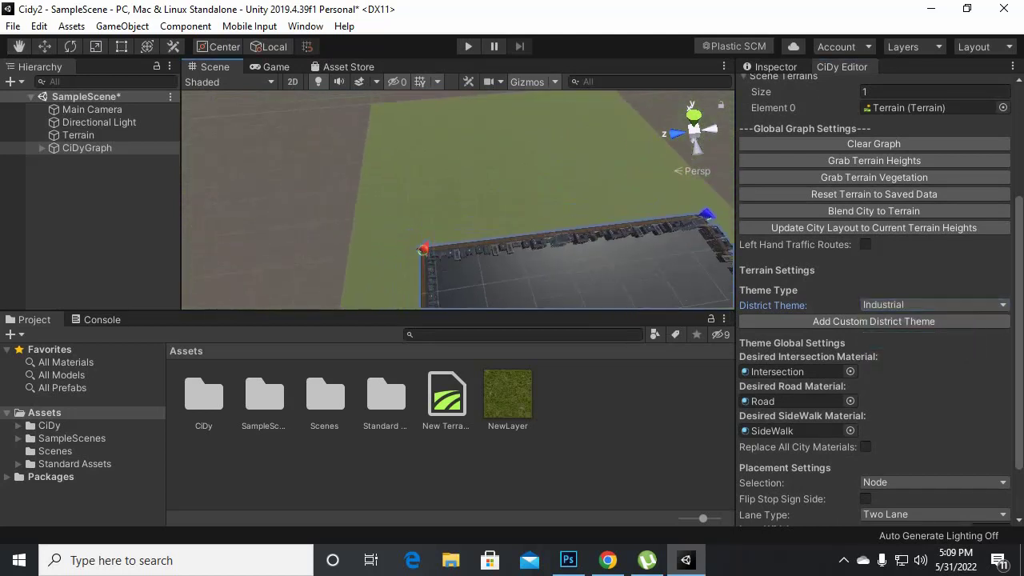
{"action": "key", "text": "Up"}
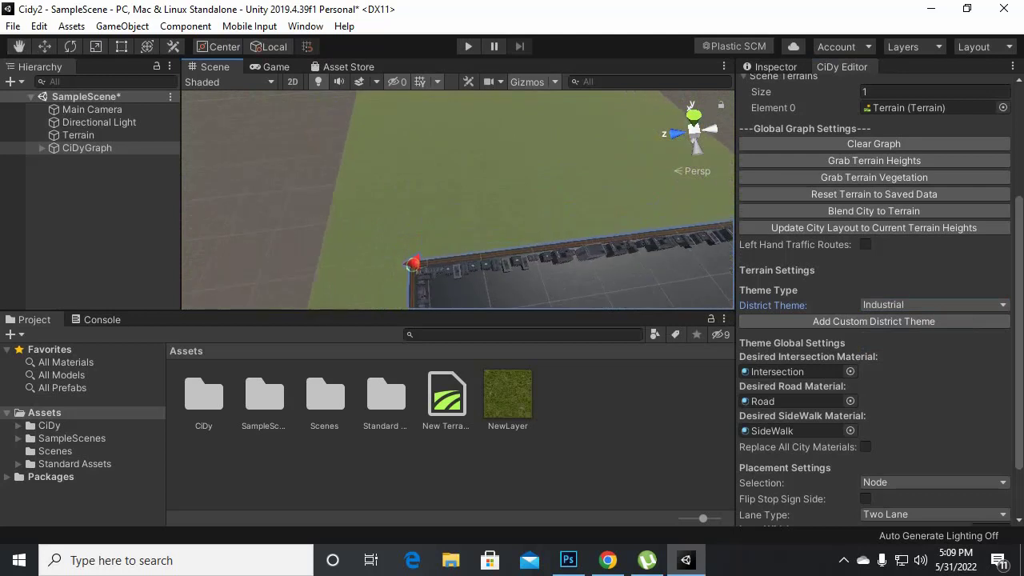
Step: Place five road nodes from the block's corner node to form the Industrial district loop
{"action": "left_click", "coordinate": [410, 144], "text": "shift"}
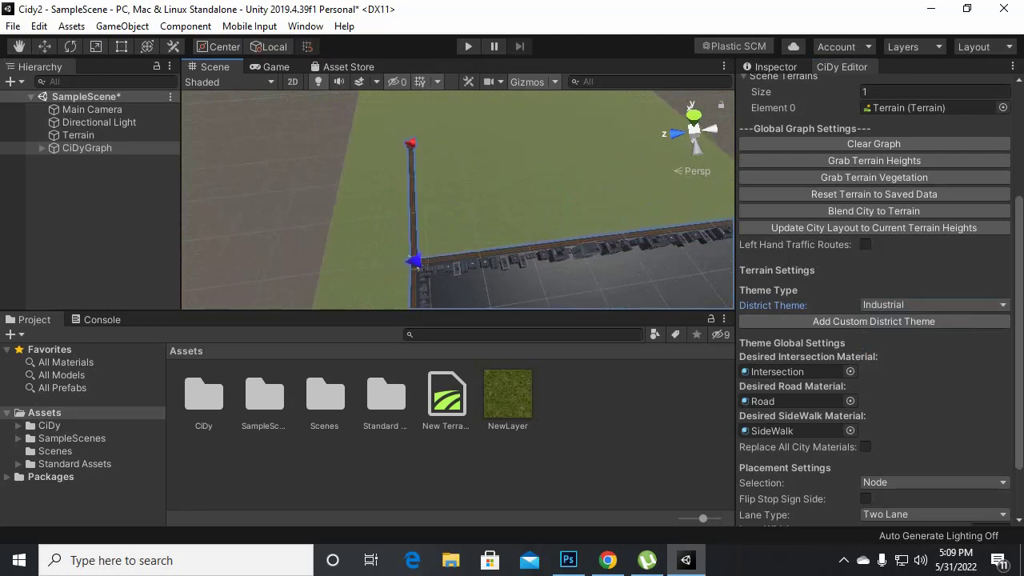
{"action": "left_click", "coordinate": [553, 125], "text": "shift"}
{"action": "middle_click_drag", "start_coordinate": [480, 200], "coordinate": [420, 208]}
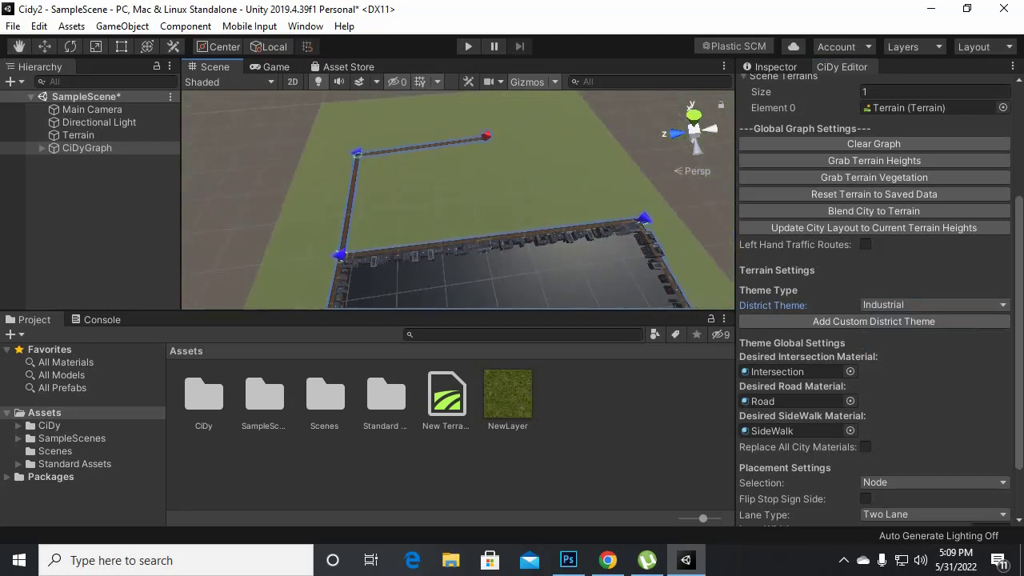
{"action": "left_click", "coordinate": [575, 151], "text": "shift"}
{"action": "left_click", "coordinate": [631, 189], "text": "shift"}
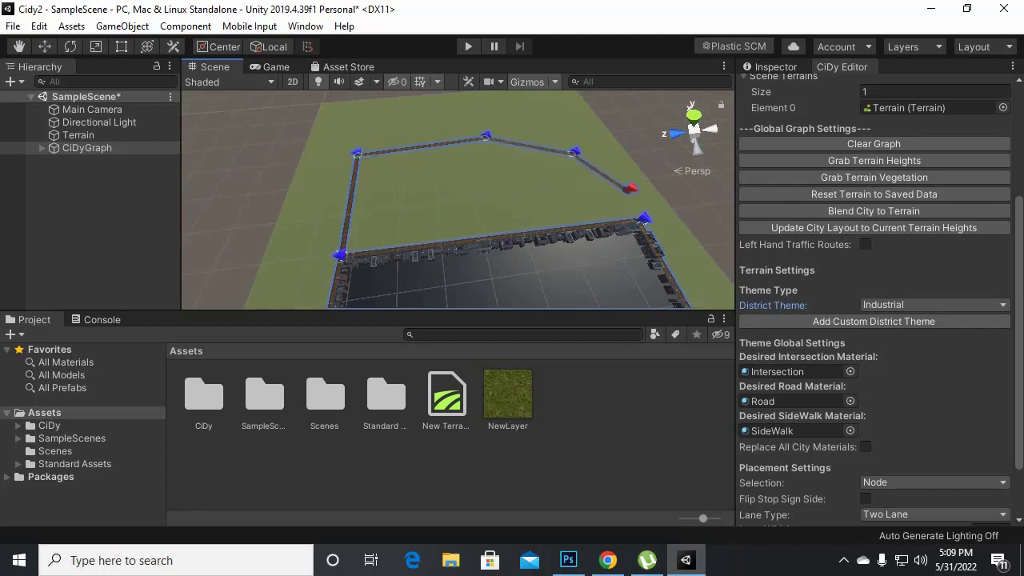
{"action": "left_click", "coordinate": [536, 205], "text": "shift"}
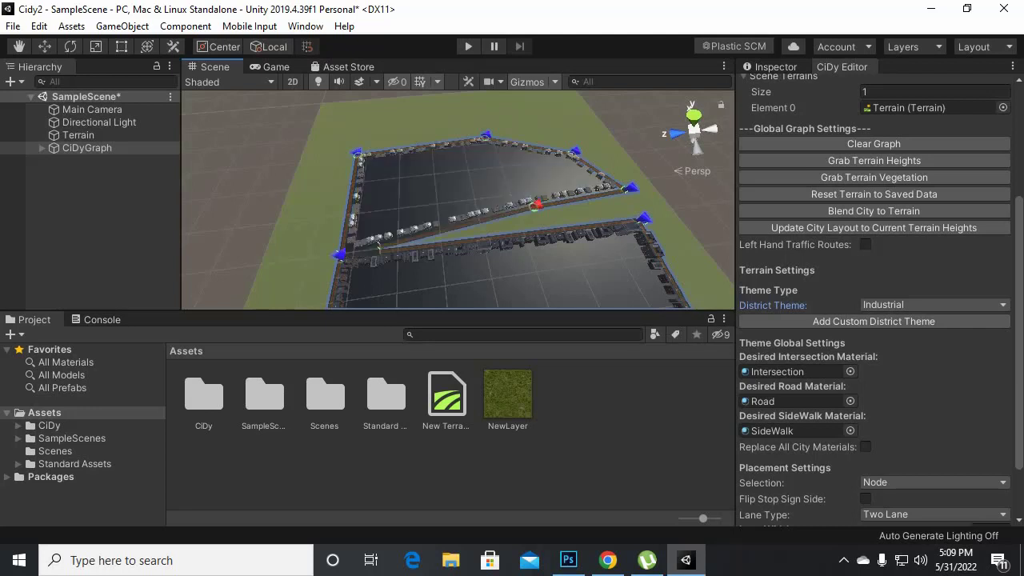
Step: Zoom and fly over the new industrial district to inspect its roads and low buildings
{"action": "scroll", "coordinate": [458, 200], "scroll_direction": "up", "scroll_amount": 2}
{"action": "scroll", "coordinate": [458, 200], "scroll_direction": "up", "scroll_amount": 2}
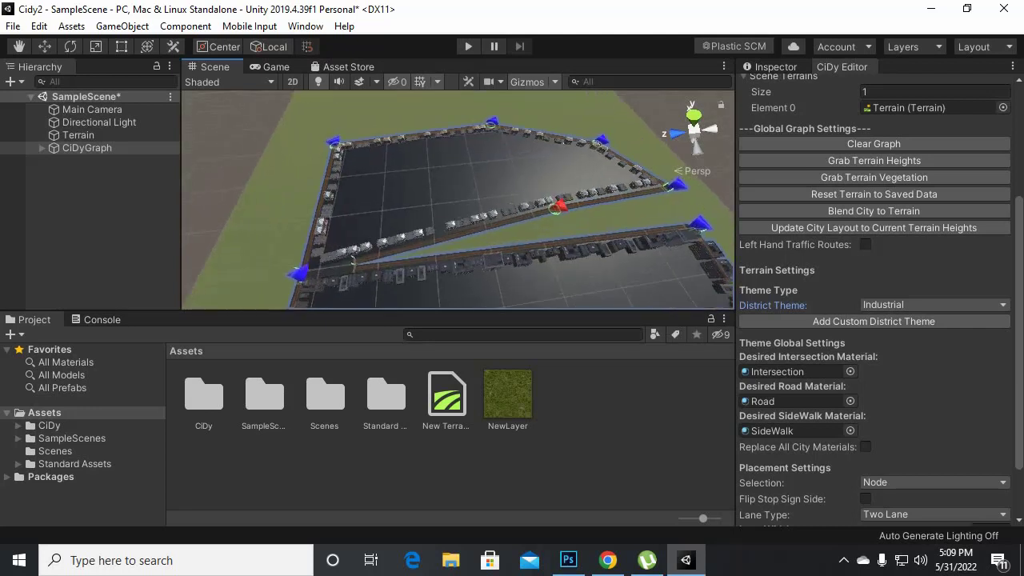
{"action": "scroll", "coordinate": [458, 200], "scroll_direction": "up", "scroll_amount": 2}
{"action": "scroll", "coordinate": [458, 200], "scroll_direction": "up", "scroll_amount": 2}
{"action": "scroll", "coordinate": [458, 200], "scroll_direction": "up", "scroll_amount": 1}
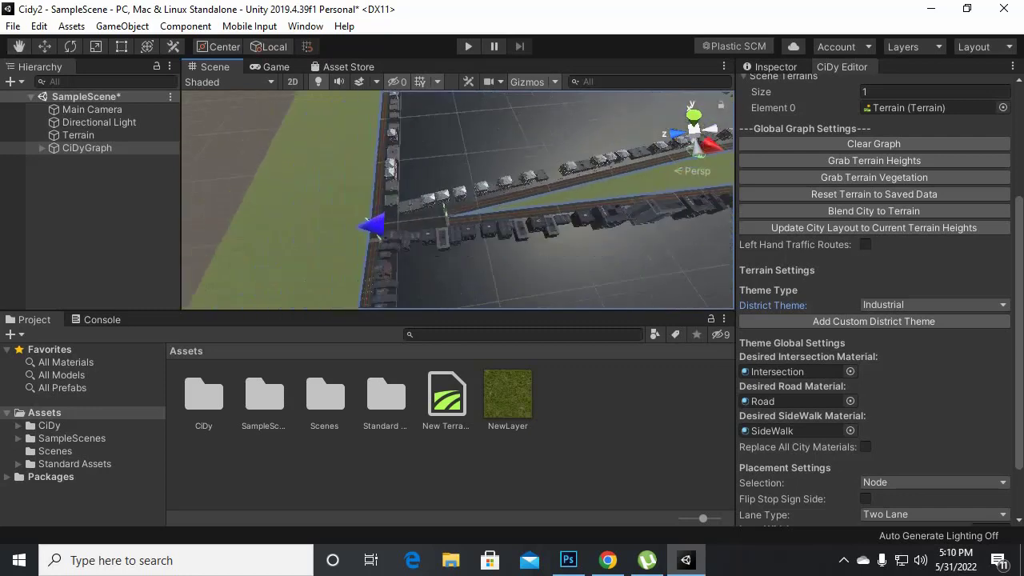
{"action": "scroll", "coordinate": [457, 200], "scroll_direction": "up", "scroll_amount": 2}
{"action": "scroll", "coordinate": [458, 200], "scroll_direction": "up", "scroll_amount": 1}
{"action": "scroll", "coordinate": [458, 200], "scroll_direction": "up", "scroll_amount": 1}
{"action": "scroll", "coordinate": [458, 200], "scroll_direction": "up", "scroll_amount": 2}
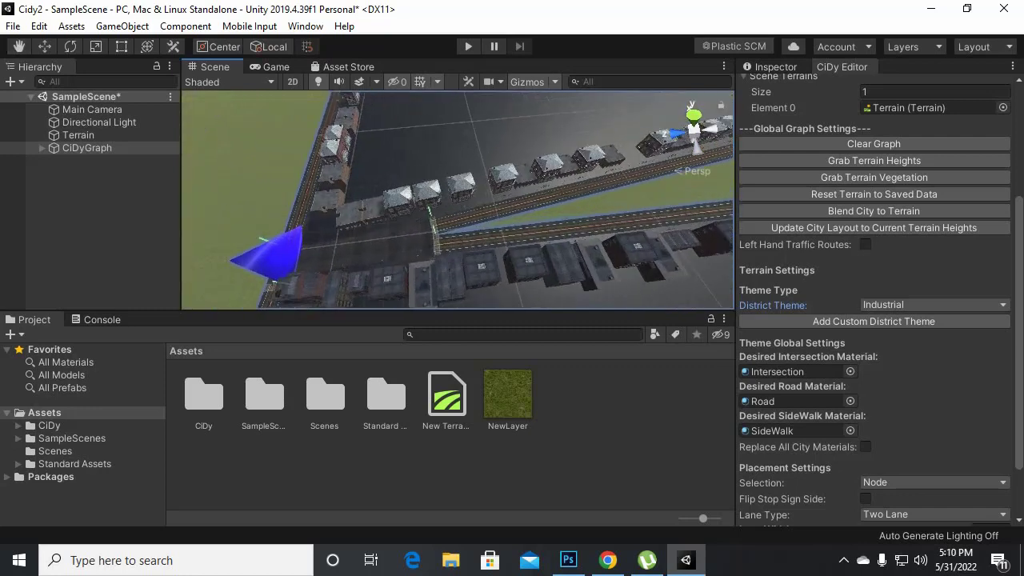
{"action": "scroll", "coordinate": [457, 200], "scroll_direction": "down", "scroll_amount": 1}
{"action": "scroll", "coordinate": [458, 200], "scroll_direction": "down", "scroll_amount": 1}
{"action": "scroll", "coordinate": [458, 200], "scroll_direction": "down", "scroll_amount": 1}
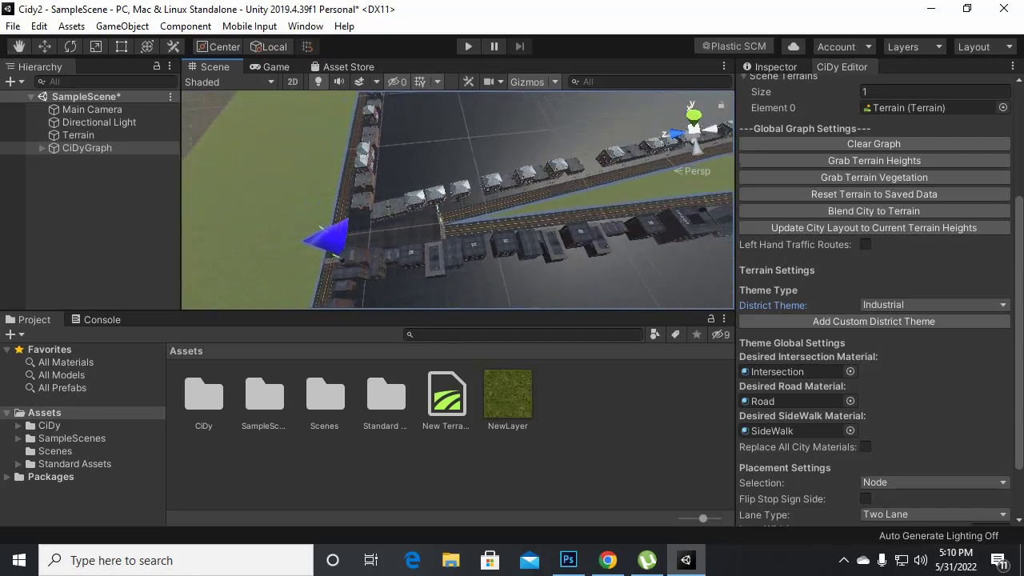
{"action": "scroll", "coordinate": [457, 200], "scroll_direction": "down", "scroll_amount": 1}
{"action": "scroll", "coordinate": [457, 200], "scroll_direction": "up", "scroll_amount": 1}
{"action": "scroll", "coordinate": [457, 200], "scroll_direction": "up", "scroll_amount": 1}
{"action": "scroll", "coordinate": [457, 200], "scroll_direction": "up", "scroll_amount": 1}
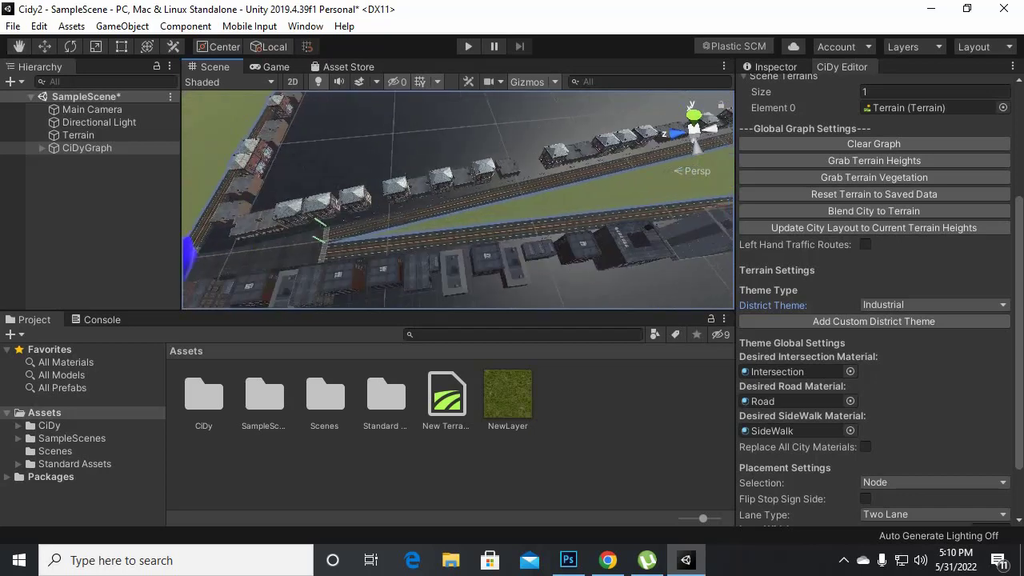
{"action": "scroll", "coordinate": [458, 200], "scroll_direction": "up", "scroll_amount": 1}
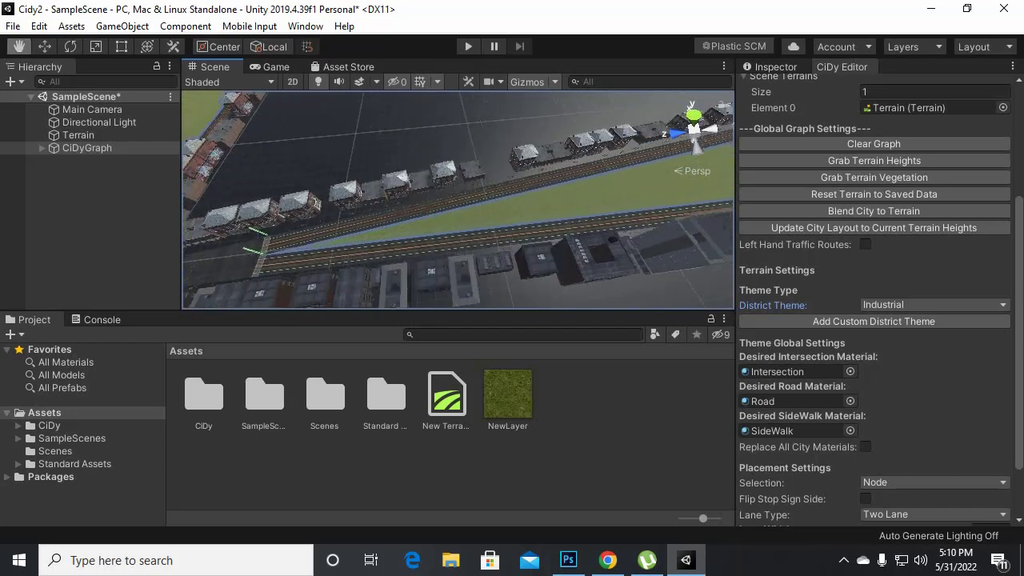
{"action": "scroll", "coordinate": [458, 200], "scroll_direction": "up", "scroll_amount": 2}
{"action": "scroll", "coordinate": [458, 200], "scroll_direction": "down", "scroll_amount": 1}
{"action": "scroll", "coordinate": [458, 200], "scroll_direction": "down", "scroll_amount": 1}
{"action": "scroll", "coordinate": [457, 200], "scroll_direction": "down", "scroll_amount": 1}
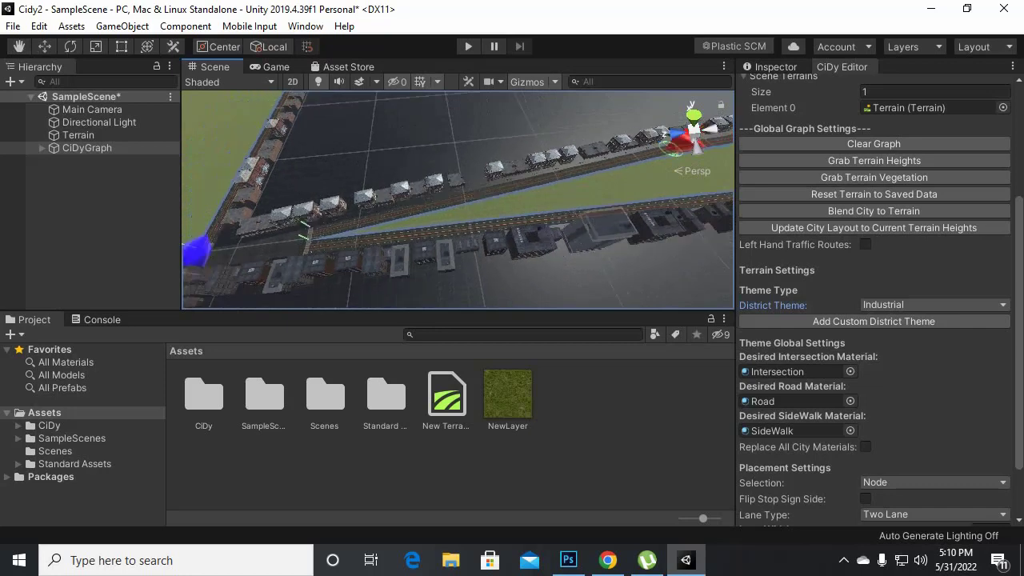
{"action": "scroll", "coordinate": [458, 200], "scroll_direction": "down", "scroll_amount": 1}
{"action": "scroll", "coordinate": [458, 200], "scroll_direction": "down", "scroll_amount": 1}
{"action": "scroll", "coordinate": [458, 200], "scroll_direction": "down", "scroll_amount": 1}
{"action": "scroll", "coordinate": [457, 200], "scroll_direction": "down", "scroll_amount": 2}
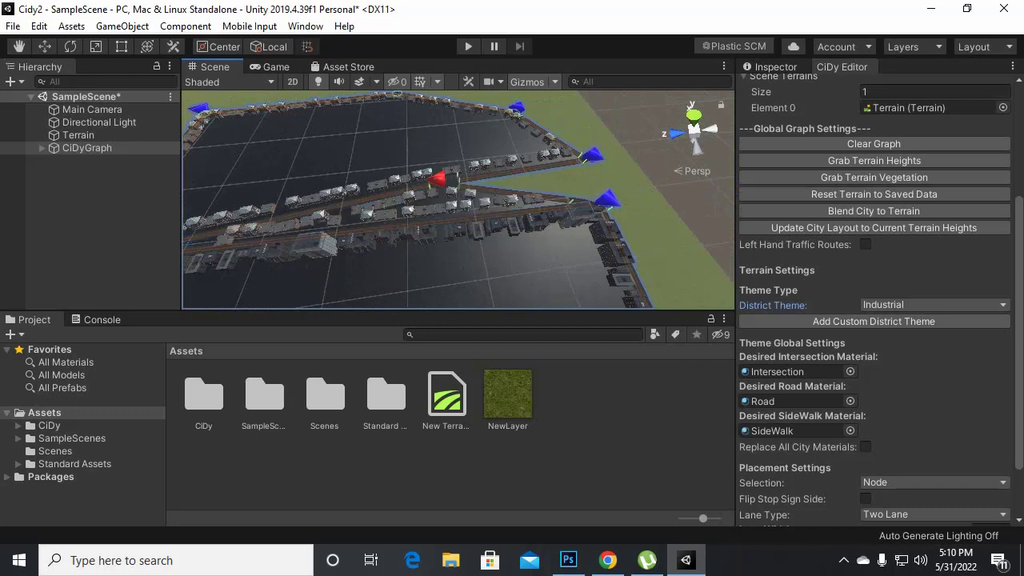
{"action": "right_click_drag", "start_coordinate": [458, 199], "coordinate": [459, 200]}
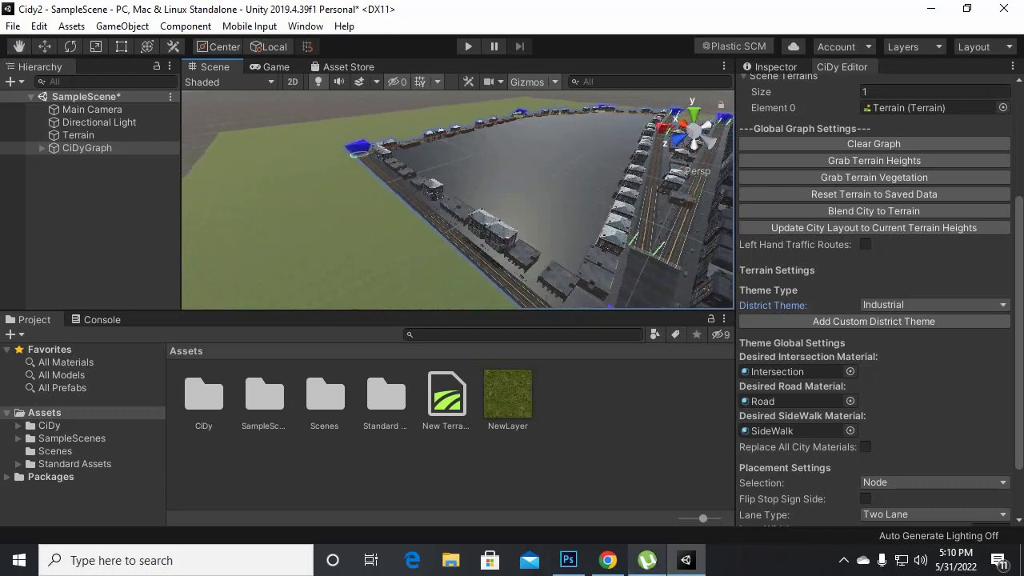
Step: Switch the CiDy District Theme to Residential
{"action": "left_click", "coordinate": [935, 305]}
{"action": "left_click", "coordinate": [911, 357]}
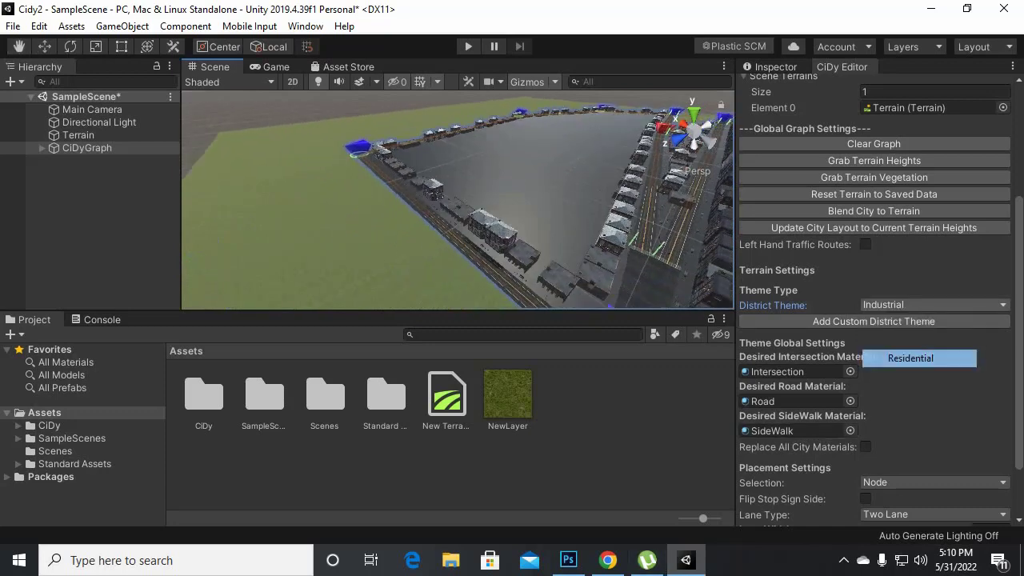
{"action": "right_click_drag", "start_coordinate": [458, 200], "coordinate": [458, 199]}
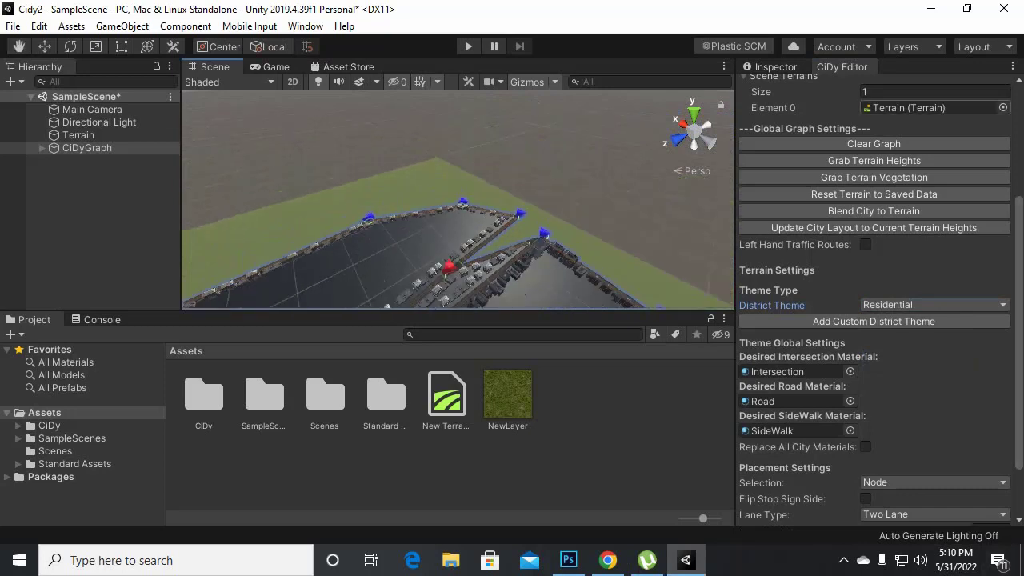
Step: Place seven road nodes on the open grass, looping back to connect with the city
{"action": "left_click", "coordinate": [541, 212], "text": "shift"}
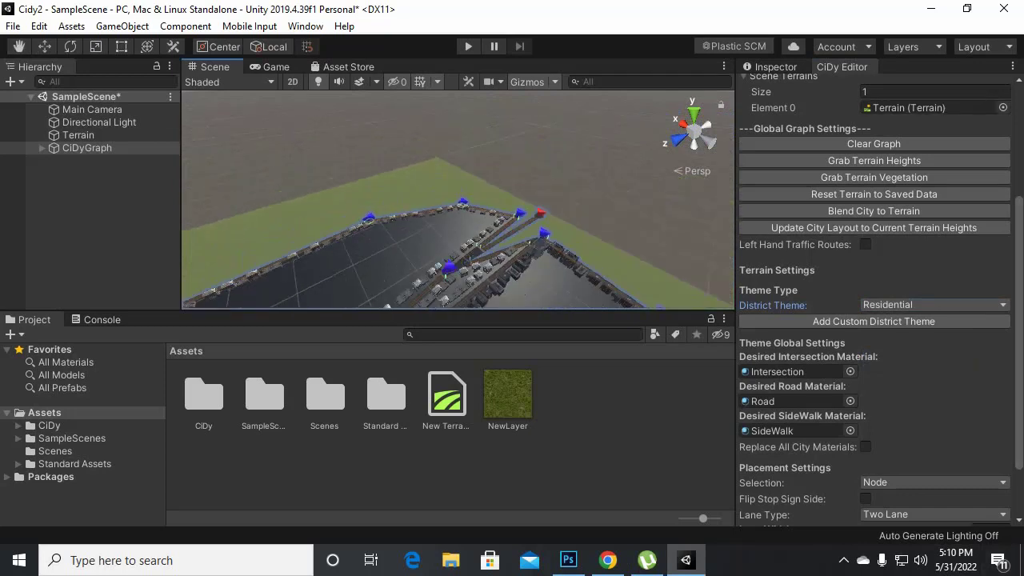
{"action": "left_click", "coordinate": [461, 173], "text": "shift"}
{"action": "left_click", "coordinate": [307, 195], "text": "shift"}
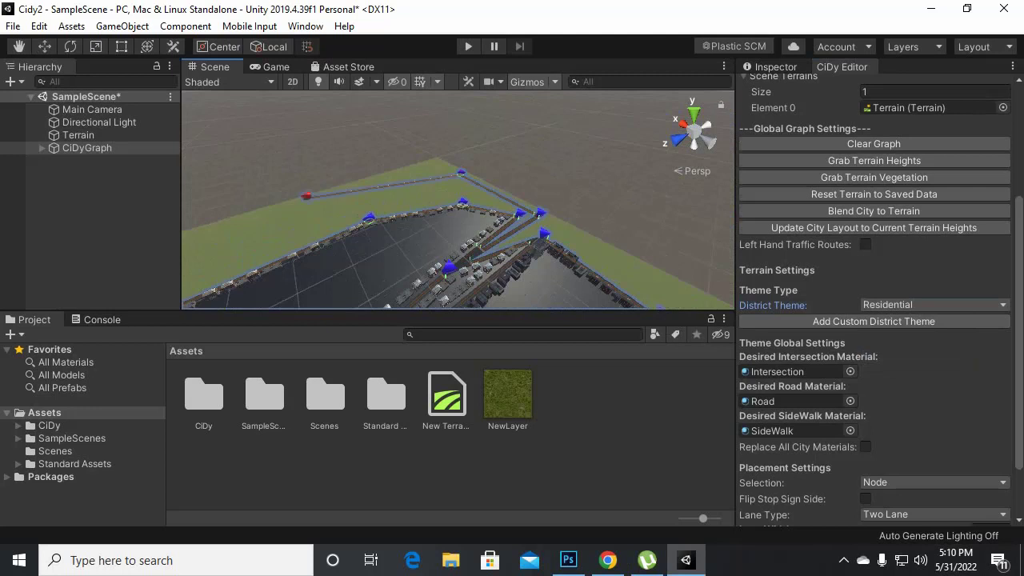
{"action": "left_click", "coordinate": [264, 227], "text": "shift"}
{"action": "left_click", "coordinate": [296, 235], "text": "shift"}
{"action": "left_click", "coordinate": [453, 190], "text": "shift"}
{"action": "left_click", "coordinate": [501, 199], "text": "shift"}
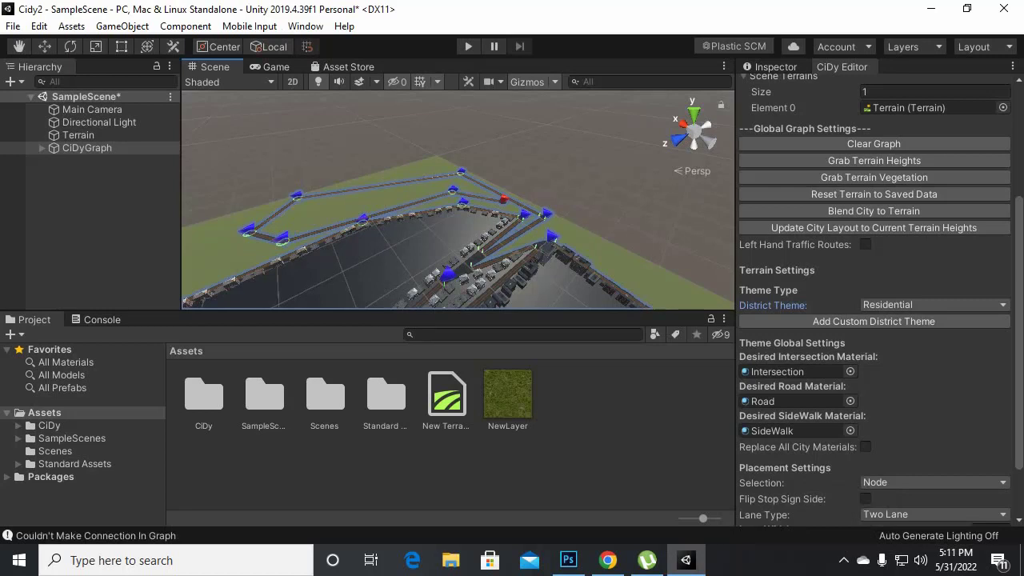
Step: Select the terrain and pull the view back over the road grid
{"action": "left_click", "coordinate": [413, 194]}
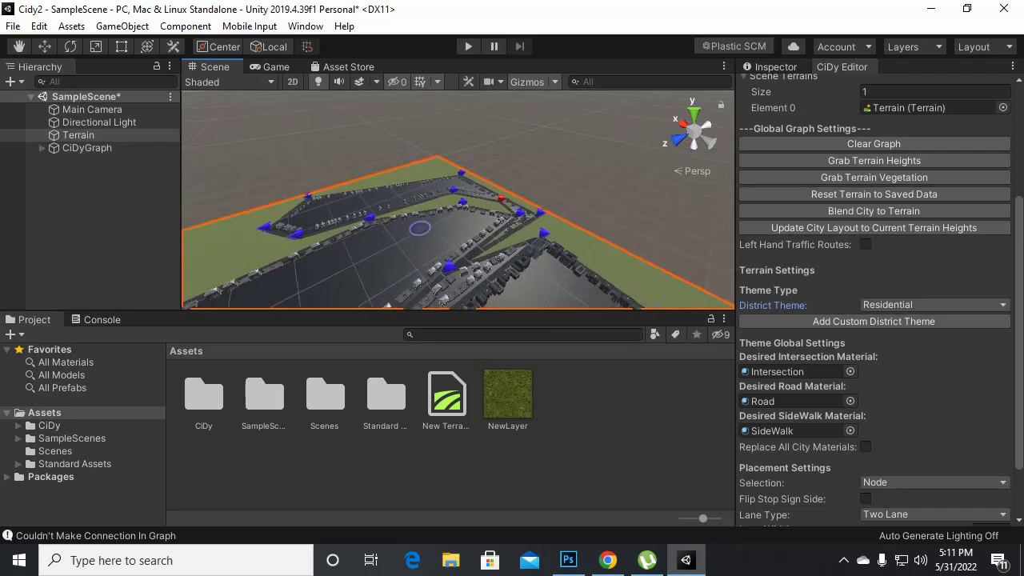
{"action": "middle_click_drag", "start_coordinate": [422, 219], "coordinate": [418, 192]}
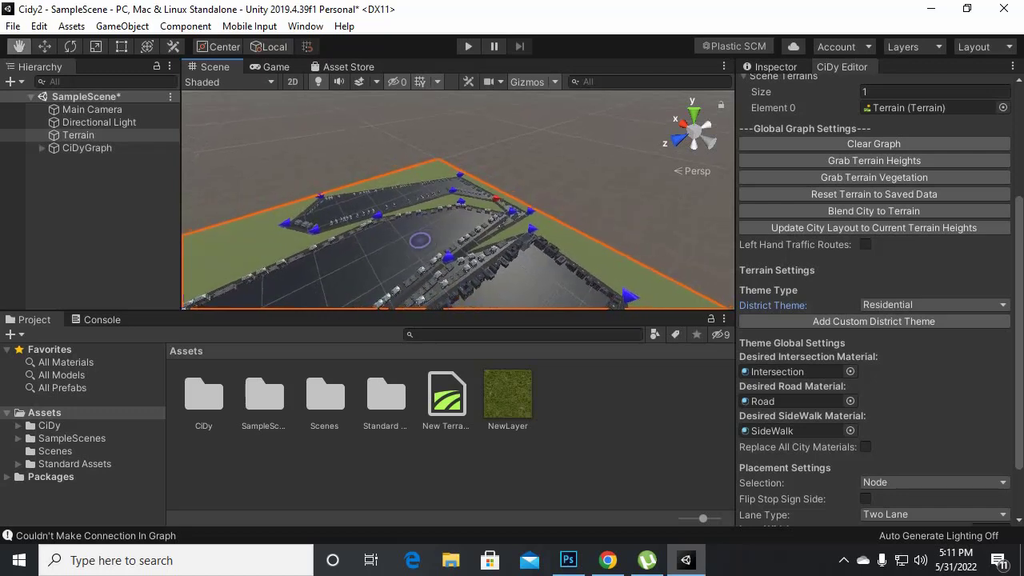
{"action": "middle_click_drag", "start_coordinate": [448, 264], "coordinate": [448, 160]}
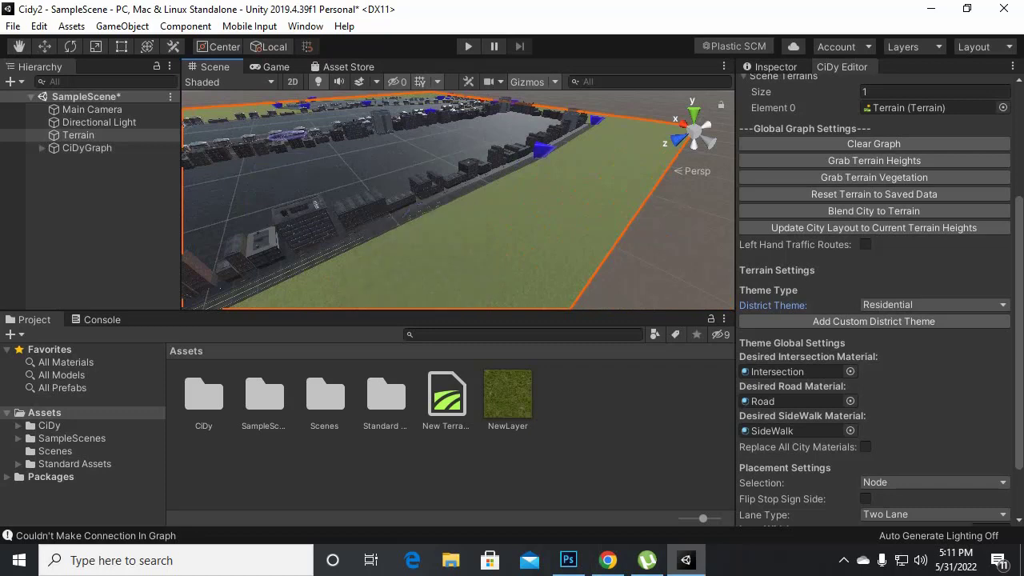
Step: Set the Environment Lighting Source to Color with a pure white Ambient Color
{"action": "left_click", "coordinate": [306, 26]}
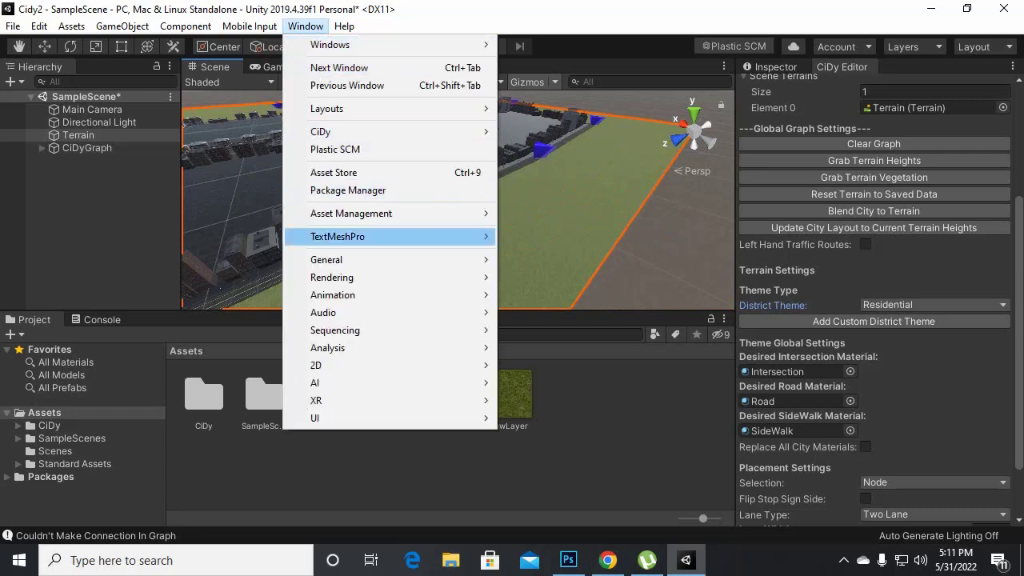
{"action": "mouse_move", "coordinate": [336, 260]}
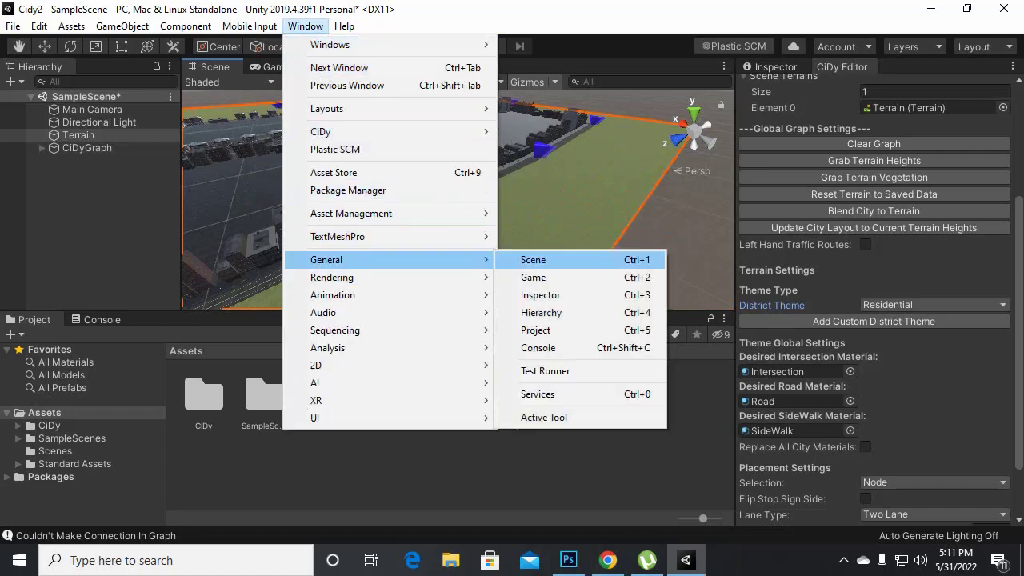
{"action": "mouse_move", "coordinate": [332, 277]}
{"action": "left_click", "coordinate": [552, 277]}
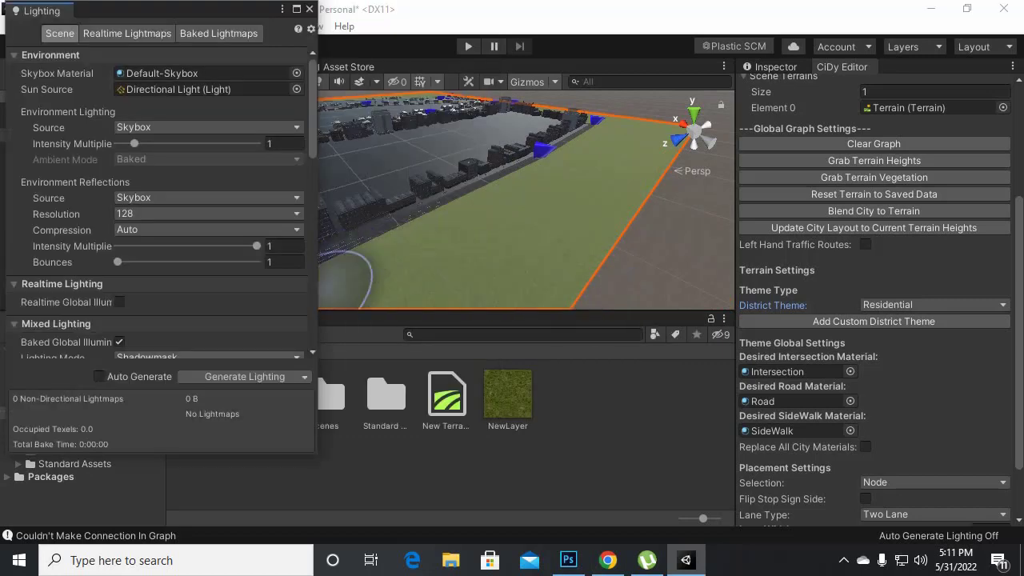
{"action": "left_click", "coordinate": [208, 127]}
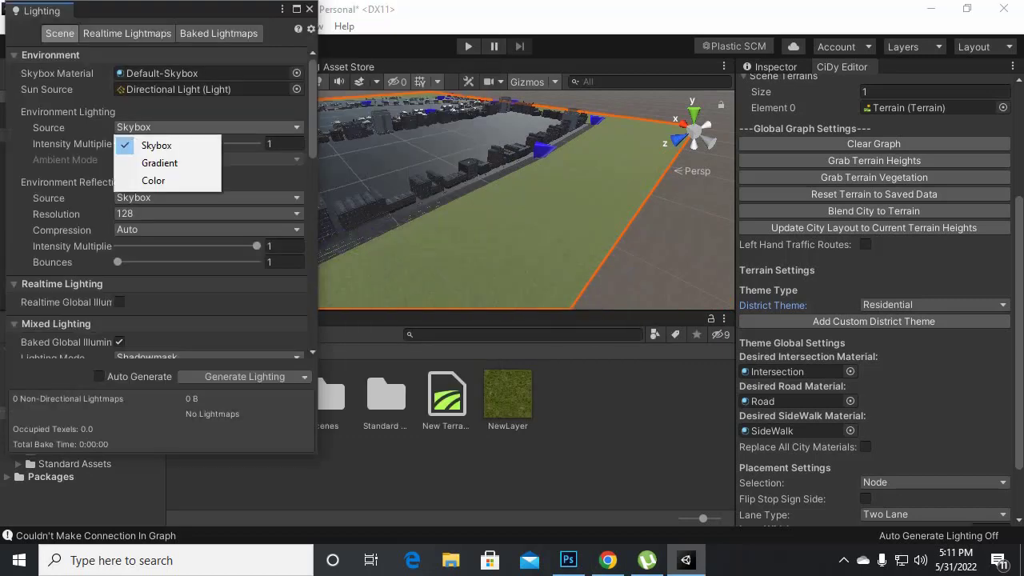
{"action": "left_click", "coordinate": [155, 178]}
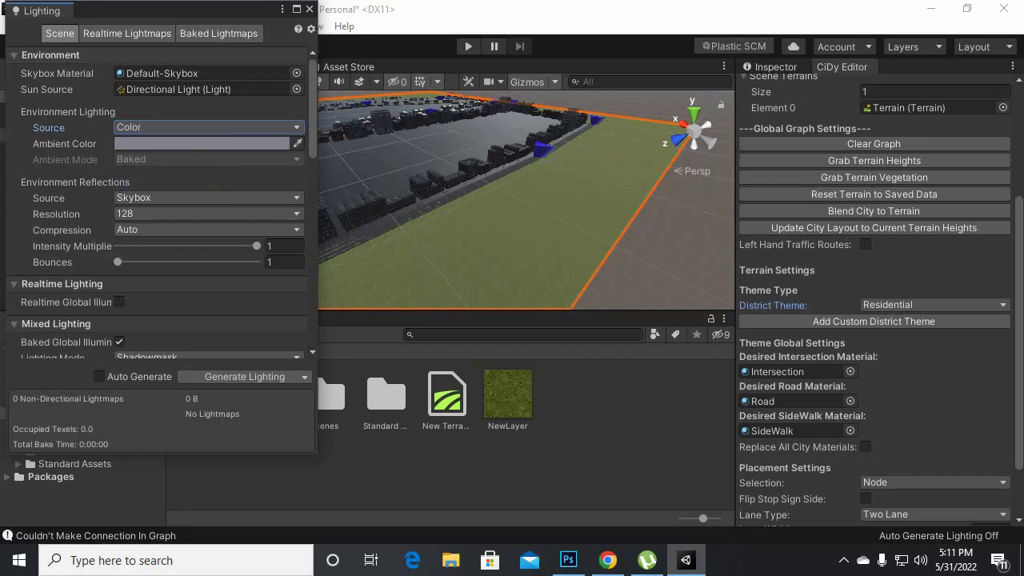
{"action": "left_click_drag", "start_coordinate": [80, 11], "coordinate": [191, 31]}
{"action": "left_click", "coordinate": [312, 163]}
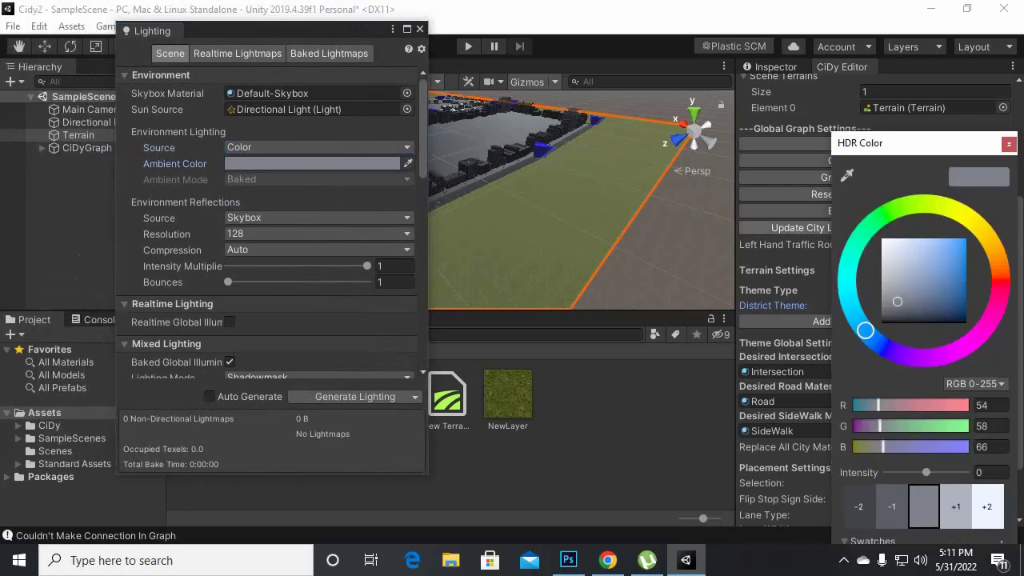
{"action": "left_click_drag", "start_coordinate": [898, 301], "coordinate": [883, 240]}
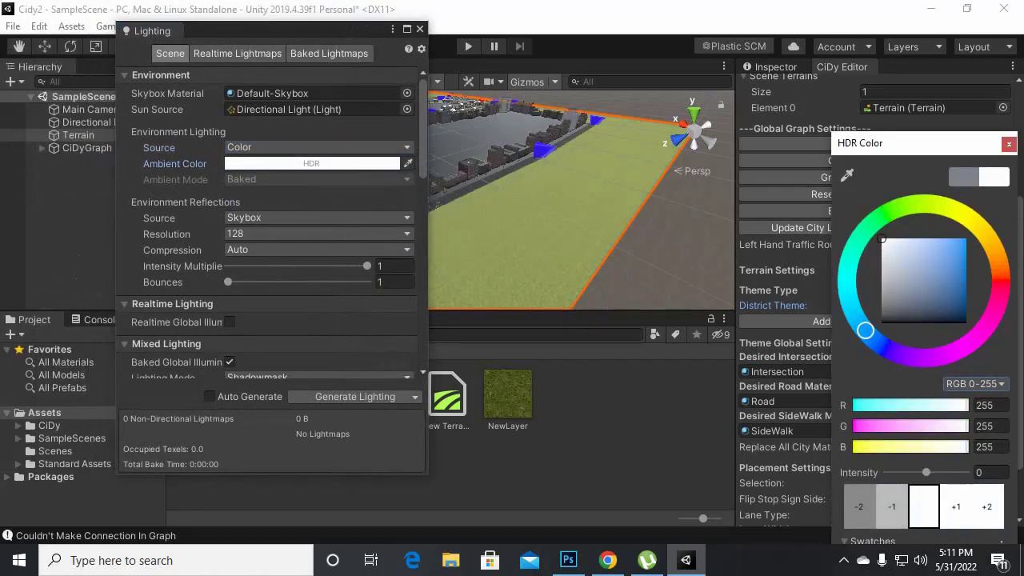
{"action": "left_click", "coordinate": [1009, 143]}
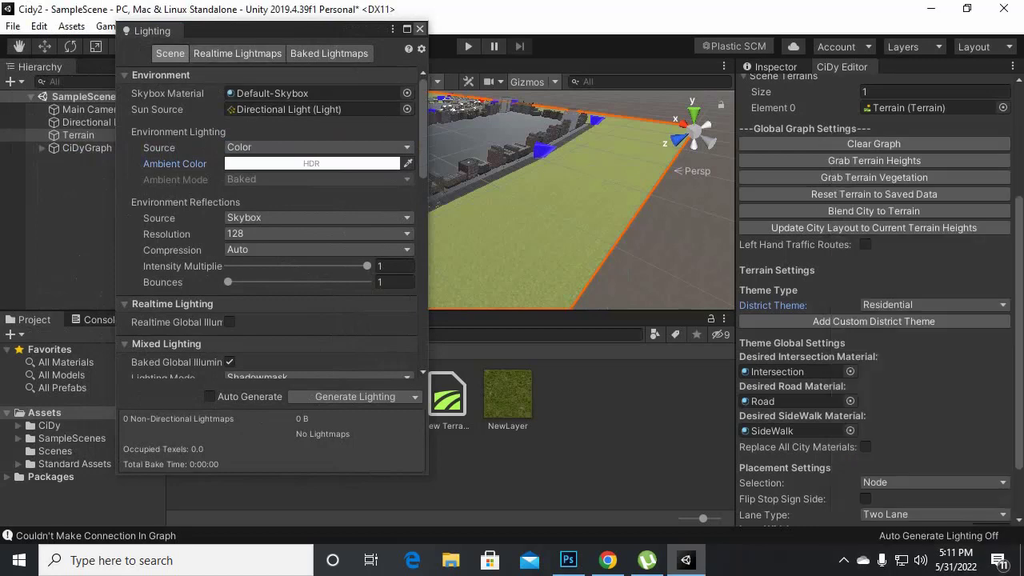
{"action": "left_click", "coordinate": [420, 29]}
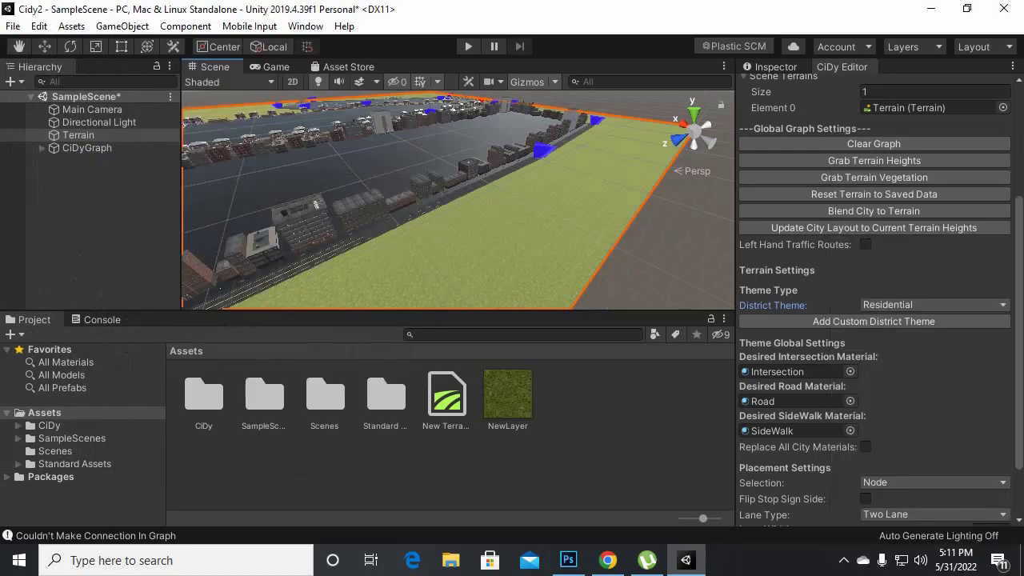
Step: Drag the Car prefab from Standard Assets/Vehicles/Car/Prefabs onto a city road
{"action": "double_click", "coordinate": [385, 396]}
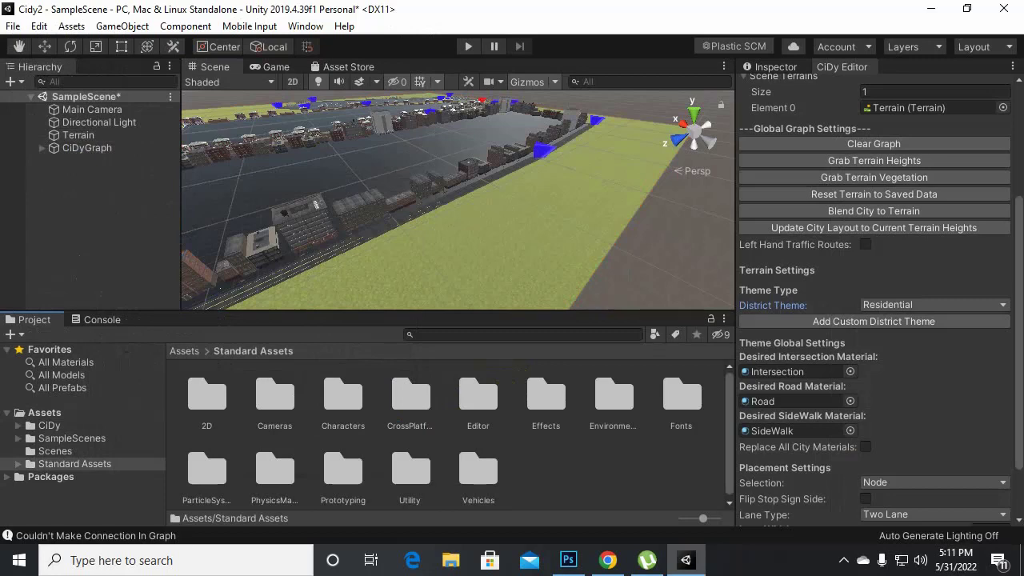
{"action": "double_click", "coordinate": [478, 472]}
{"action": "double_click", "coordinate": [264, 396]}
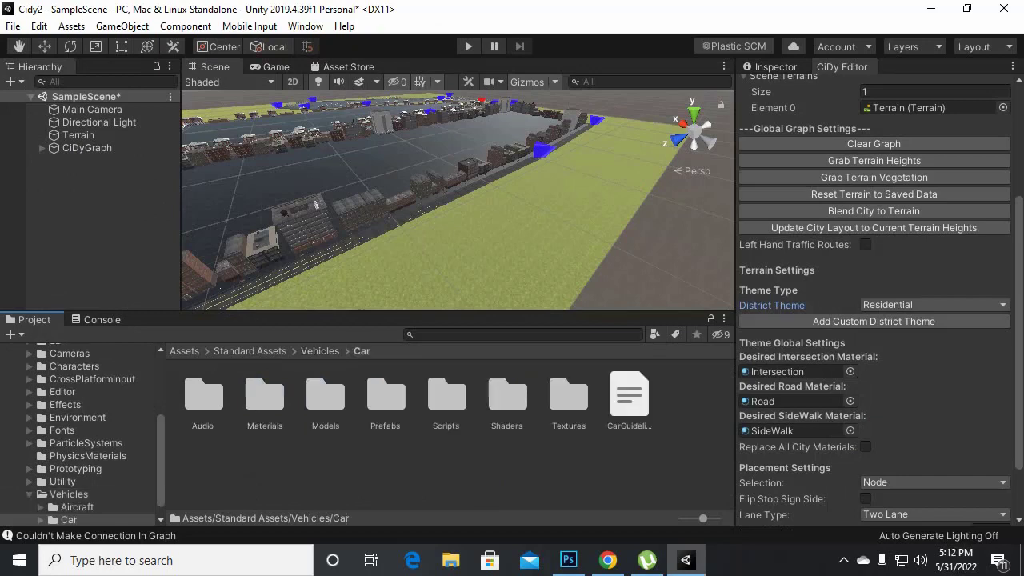
{"action": "double_click", "coordinate": [386, 393]}
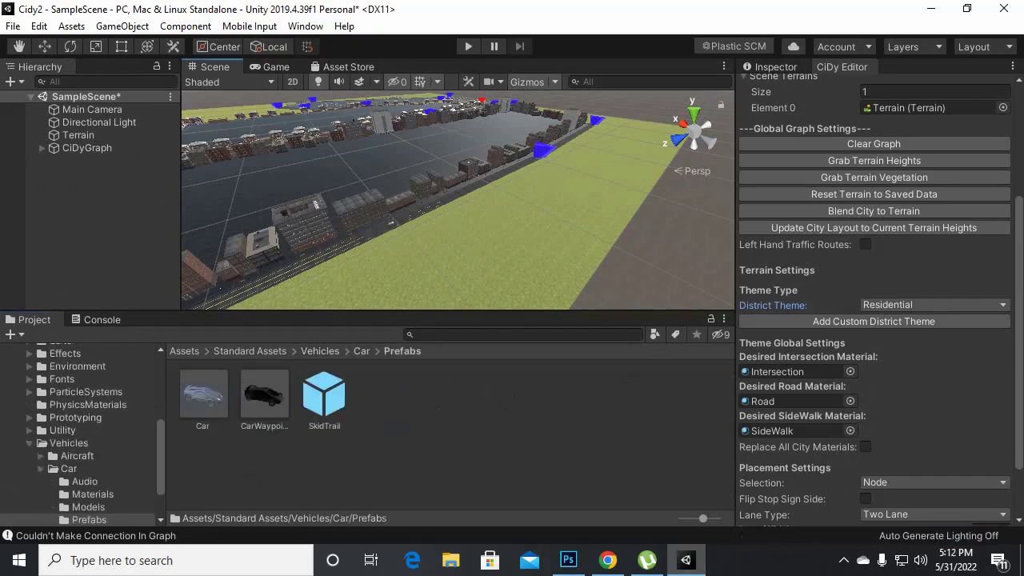
{"action": "left_click_drag", "start_coordinate": [203, 393], "coordinate": [80, 117]}
Step: Frame the new car with F, zoom in and orbit to view its side
{"action": "key", "text": "f"}
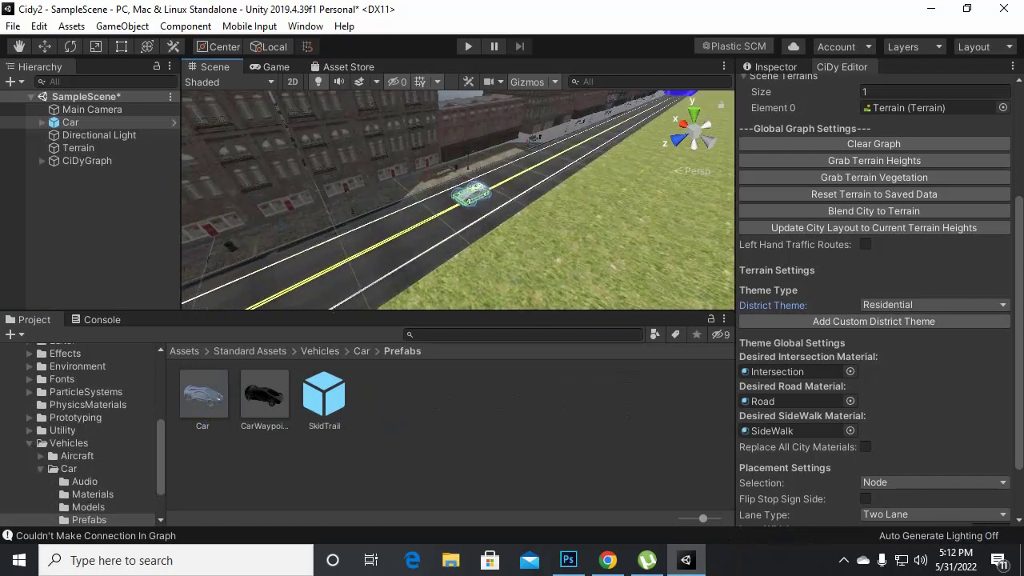
{"action": "scroll", "coordinate": [472, 194], "scroll_direction": "up", "scroll_amount": 2}
{"action": "scroll", "coordinate": [472, 194], "scroll_direction": "up", "scroll_amount": 2}
{"action": "scroll", "coordinate": [472, 194], "scroll_direction": "up", "scroll_amount": 3}
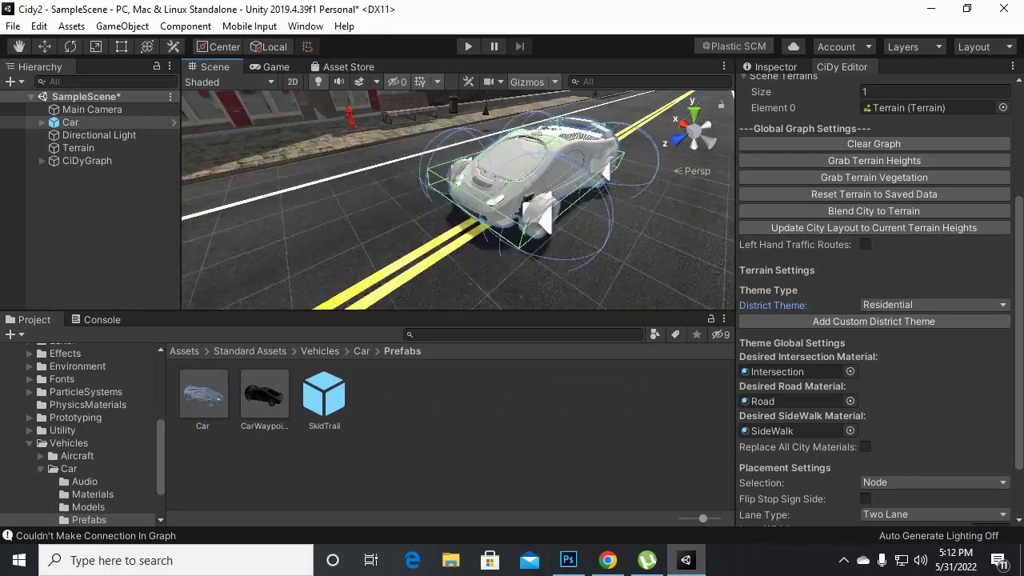
{"action": "scroll", "coordinate": [472, 194], "scroll_direction": "up", "scroll_amount": 3}
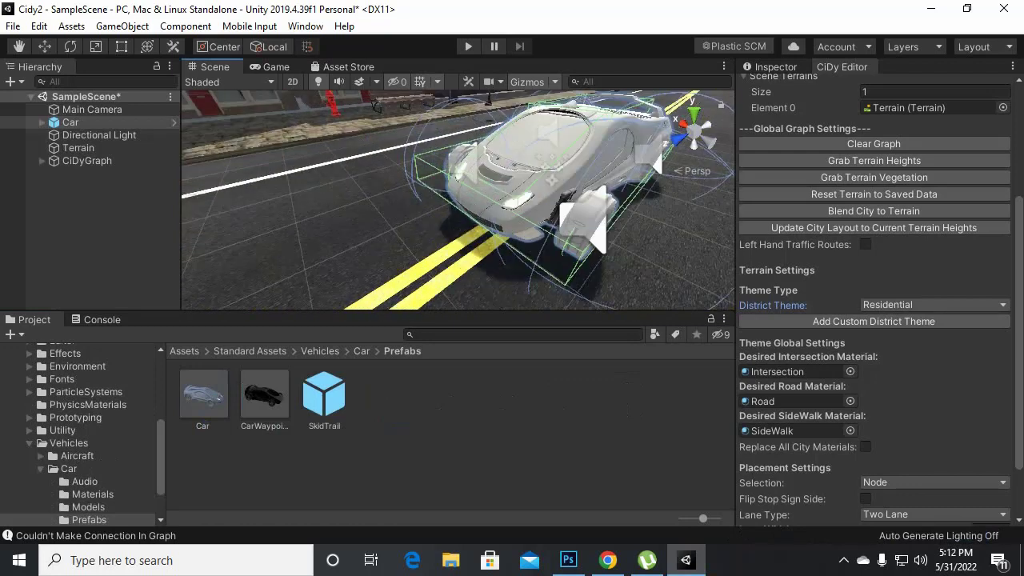
{"action": "left_click_drag", "start_coordinate": [448, 200], "coordinate": [560, 201], "text": "alt"}
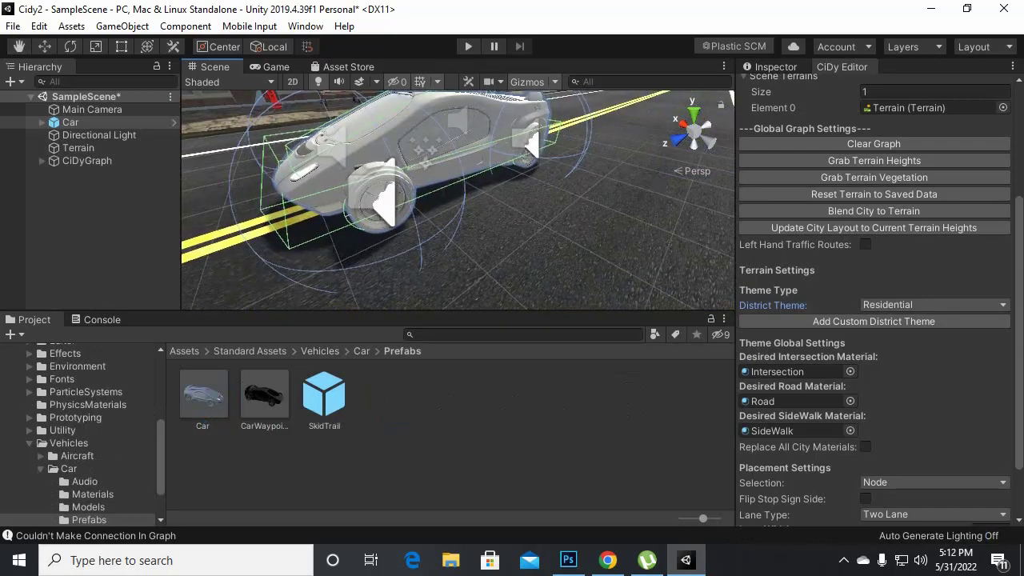
{"action": "left_click", "coordinate": [69, 442]}
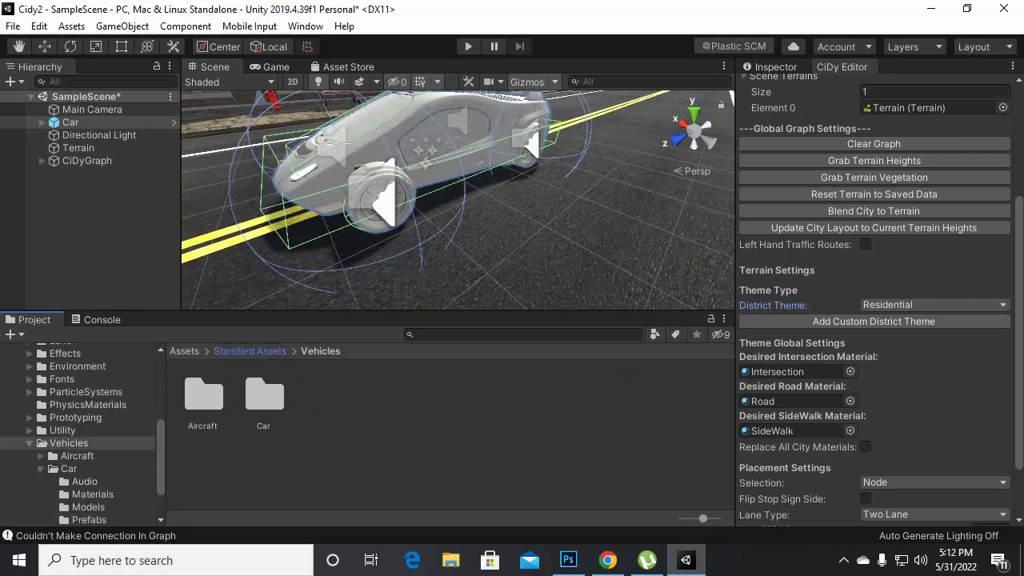
{"action": "left_click", "coordinate": [250, 350]}
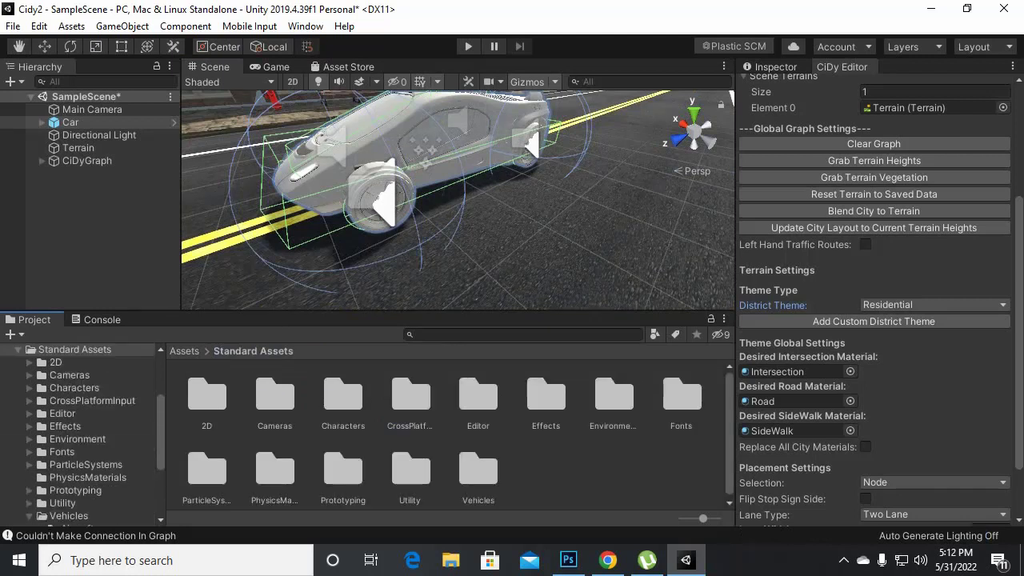
Step: Delete the default Main Camera from the scene
{"action": "left_click", "coordinate": [275, 396]}
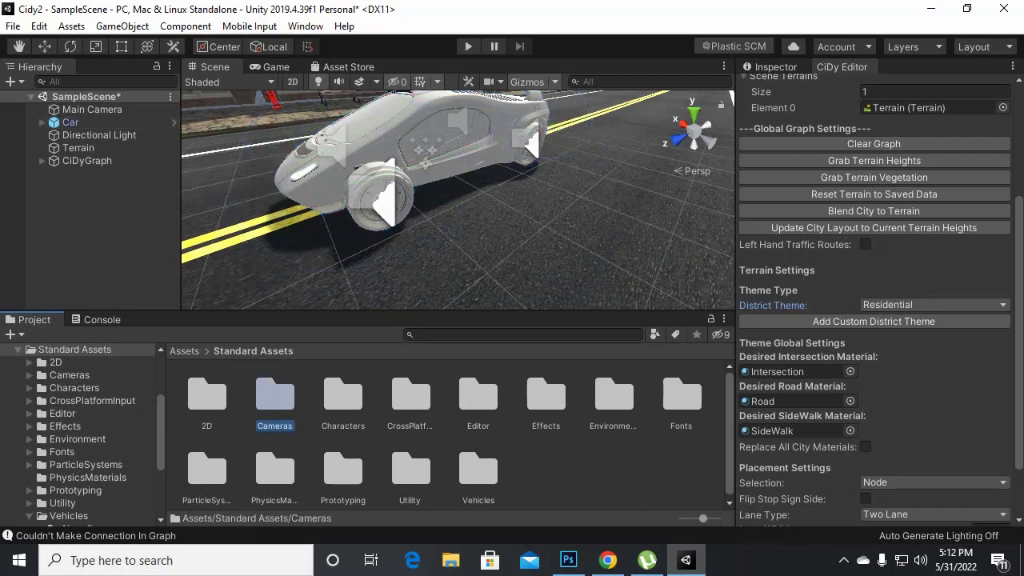
{"action": "left_click", "coordinate": [92, 110]}
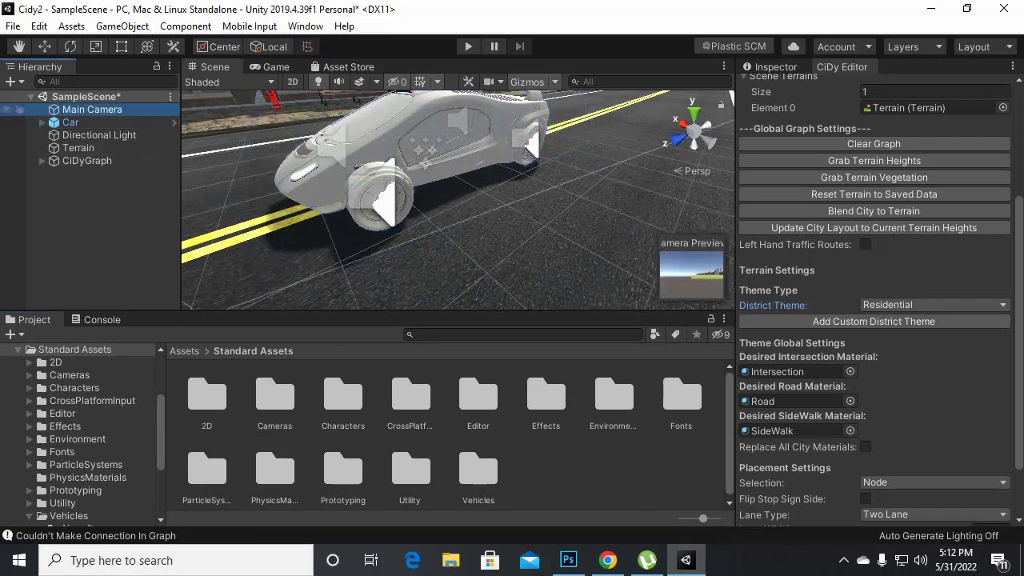
{"action": "key", "text": "Delete"}
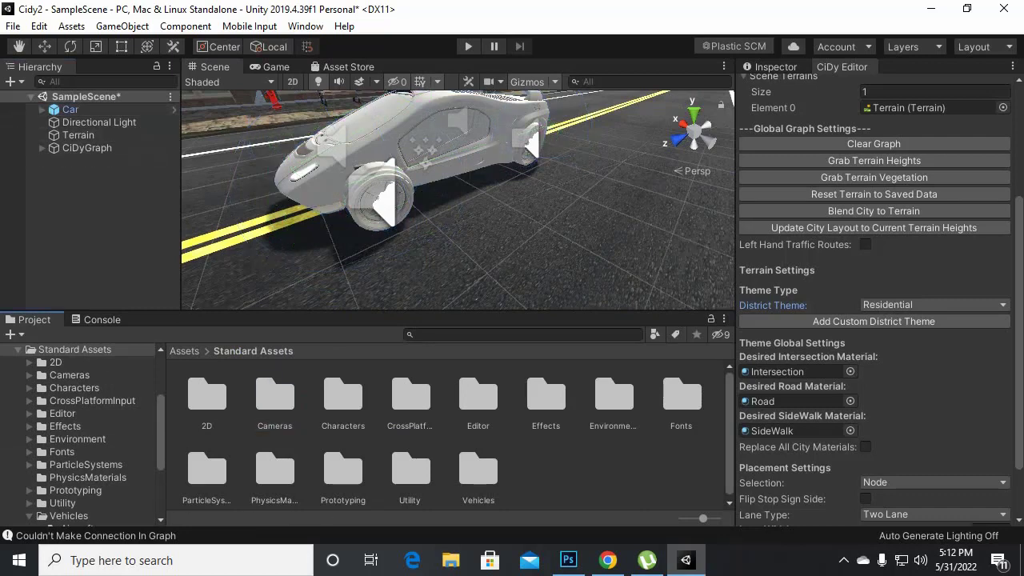
Step: Add the MultipurposeCameraRig prefab from Standard Assets/Cameras/Prefabs and check its Auto Cam target
{"action": "double_click", "coordinate": [275, 396]}
{"action": "double_click", "coordinate": [203, 394]}
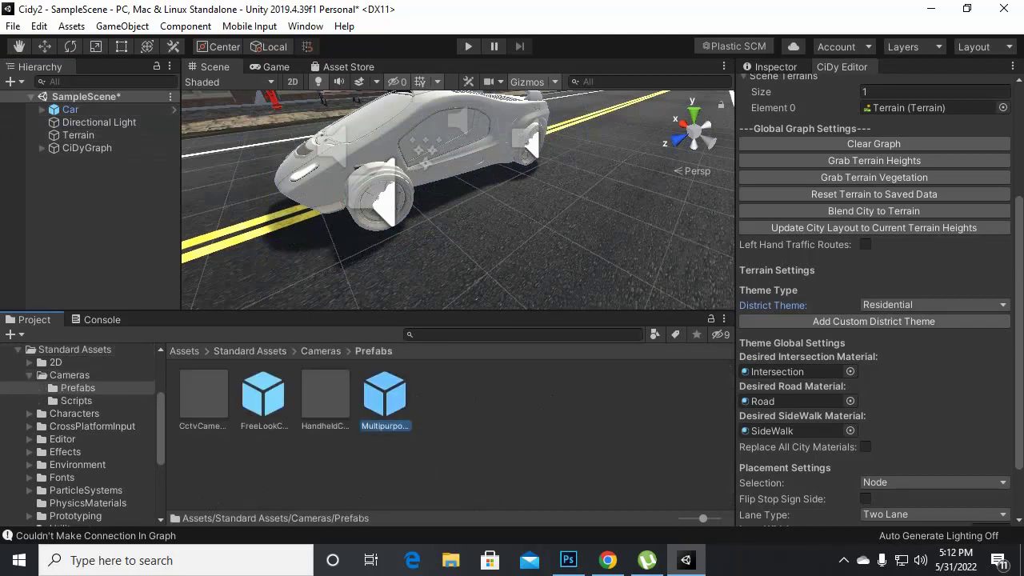
{"action": "left_click_drag", "start_coordinate": [384, 396], "coordinate": [112, 161]}
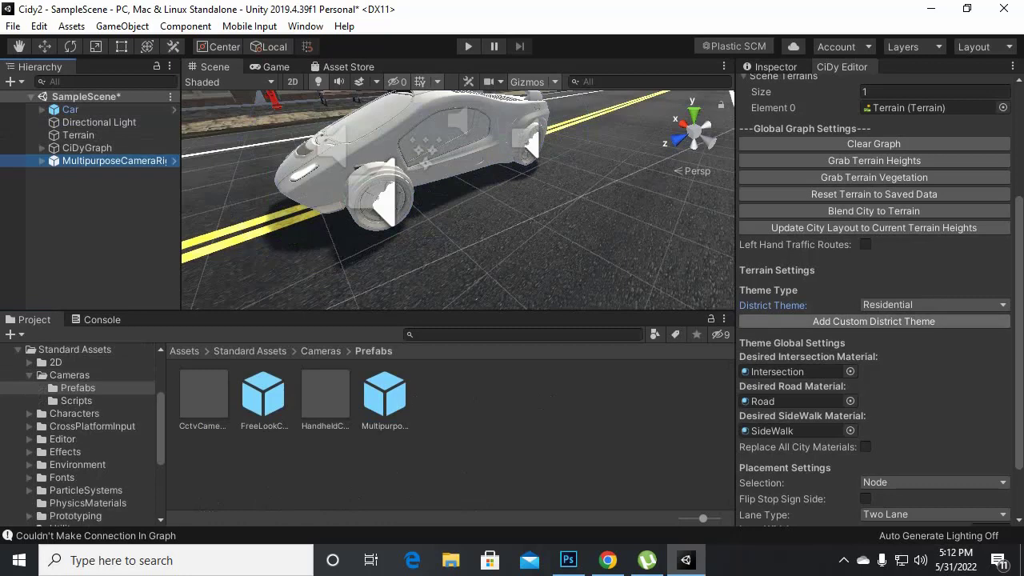
{"action": "left_click", "coordinate": [770, 66]}
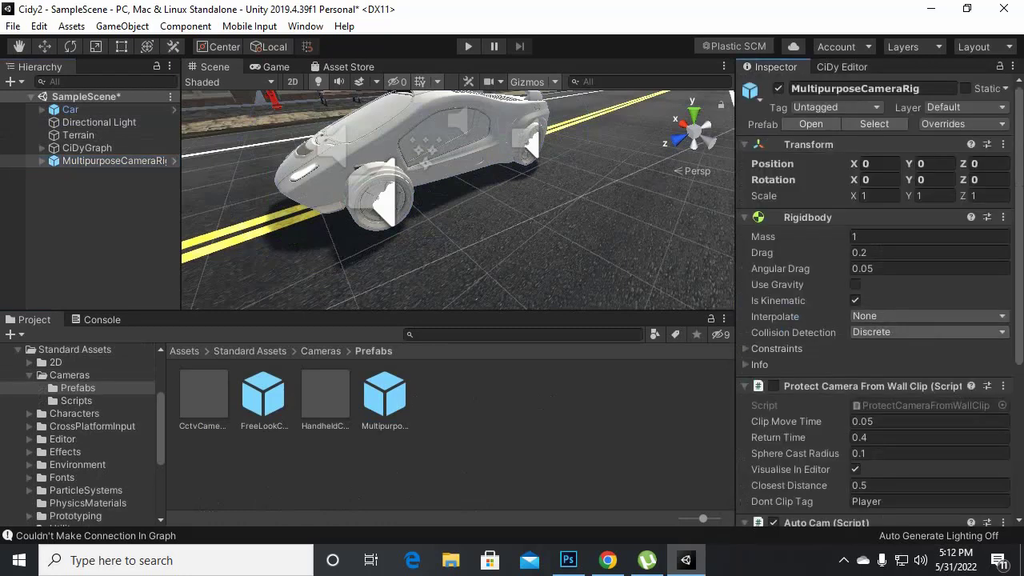
{"action": "scroll", "coordinate": [874, 321], "scroll_direction": "down", "scroll_amount": 5}
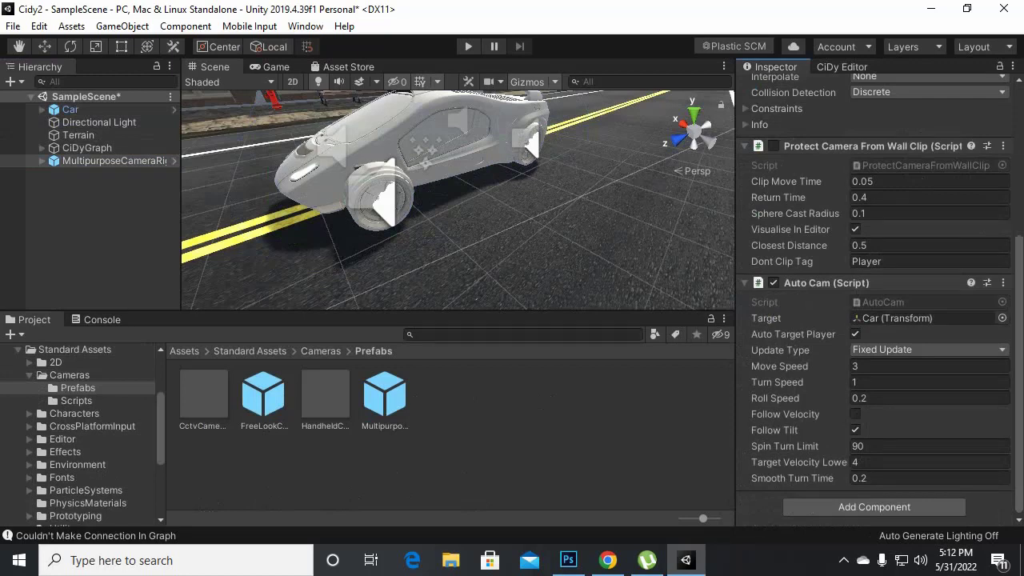
{"action": "left_click", "coordinate": [184, 351]}
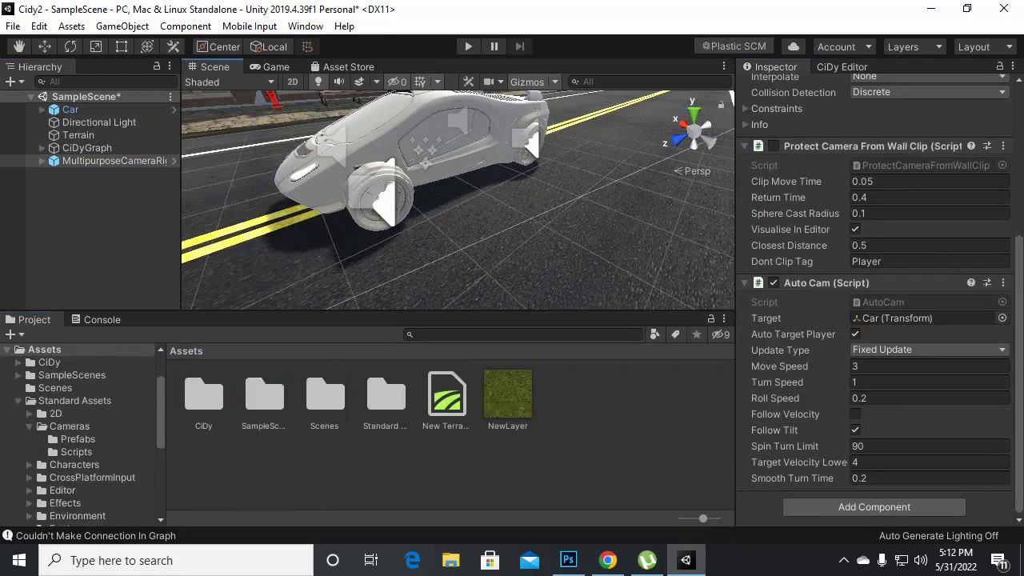
Step: Create a new material named ff with a pure red Albedo colour
{"action": "right_click", "coordinate": [581, 448]}
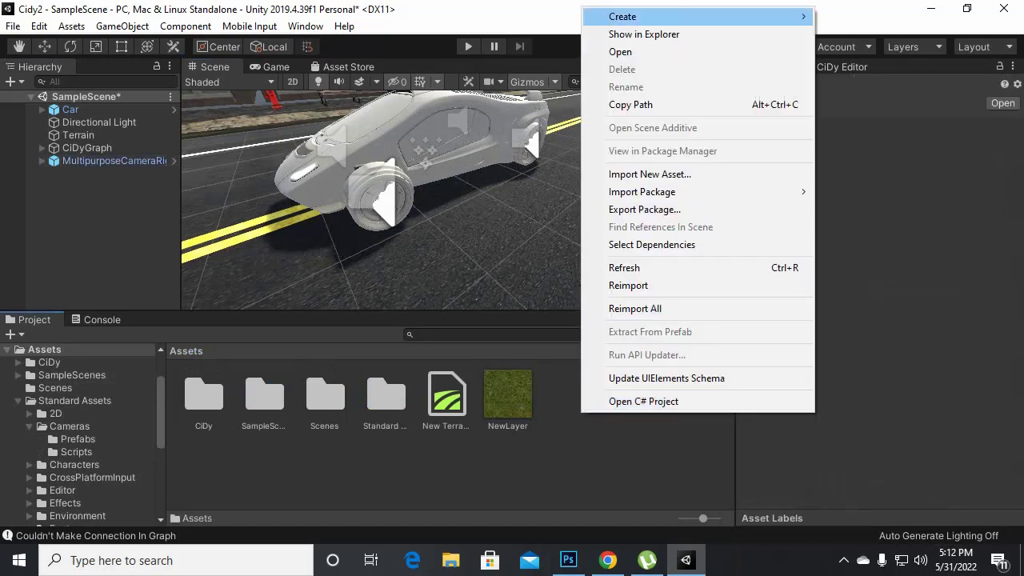
{"action": "mouse_move", "coordinate": [624, 16]}
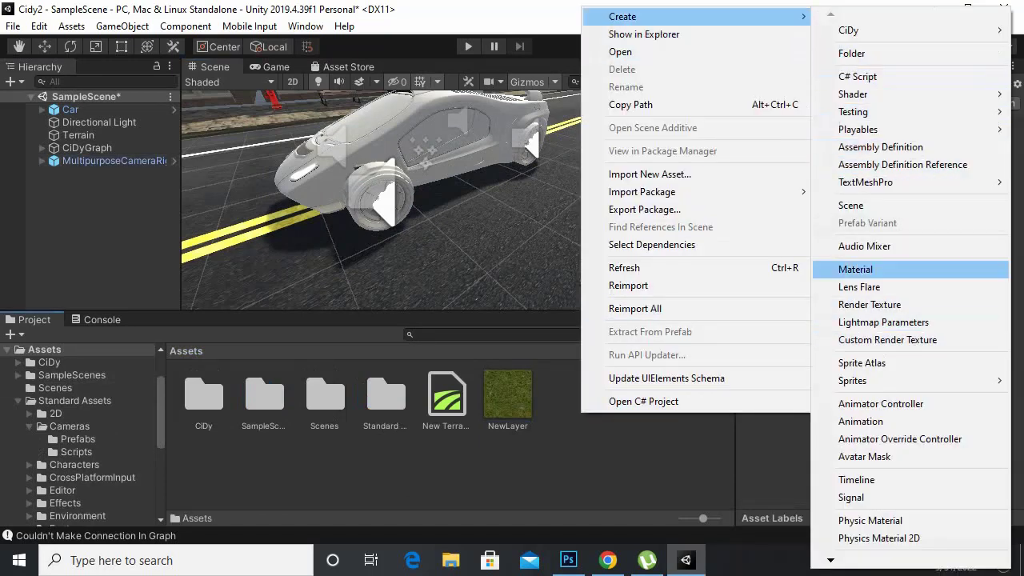
{"action": "left_click", "coordinate": [855, 269]}
{"action": "type", "text": "ff"}
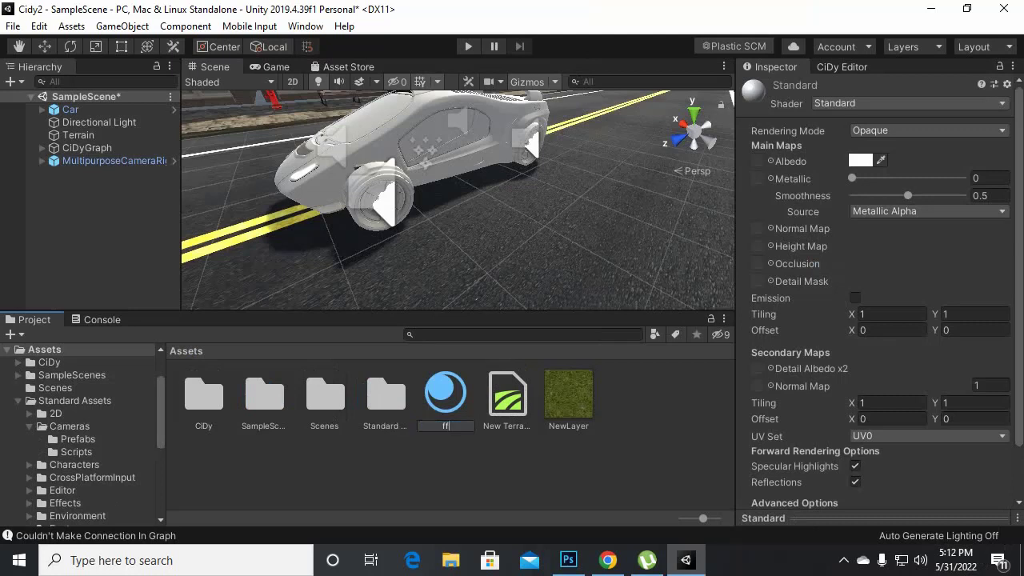
{"action": "key", "text": "Return"}
{"action": "left_click", "coordinate": [860, 161]}
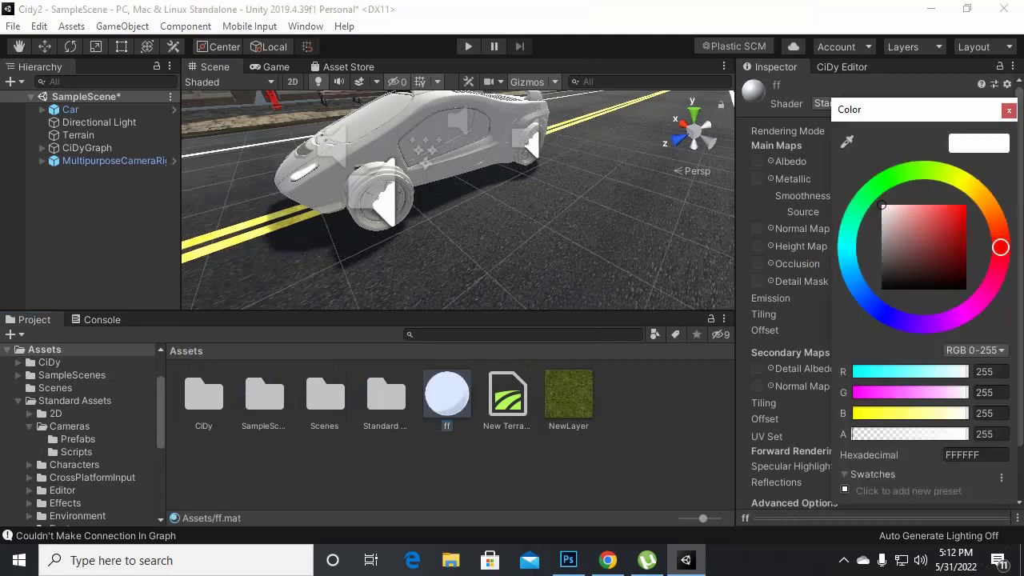
{"action": "left_click", "coordinate": [965, 206]}
{"action": "left_click", "coordinate": [1009, 109]}
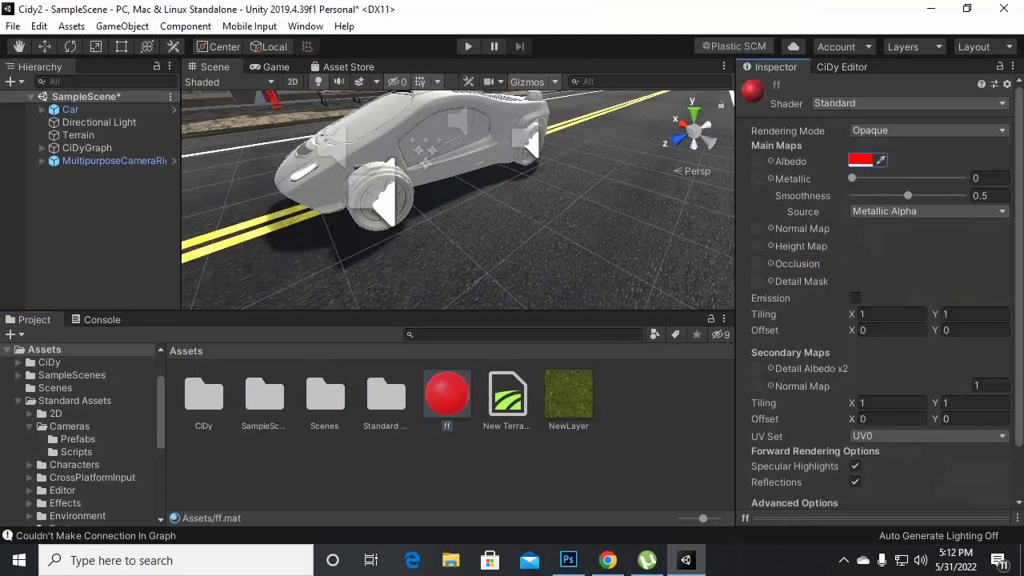
Step: Apply the ff material to the car body and a front wheel
{"action": "left_click_drag", "start_coordinate": [446, 394], "coordinate": [361, 152]}
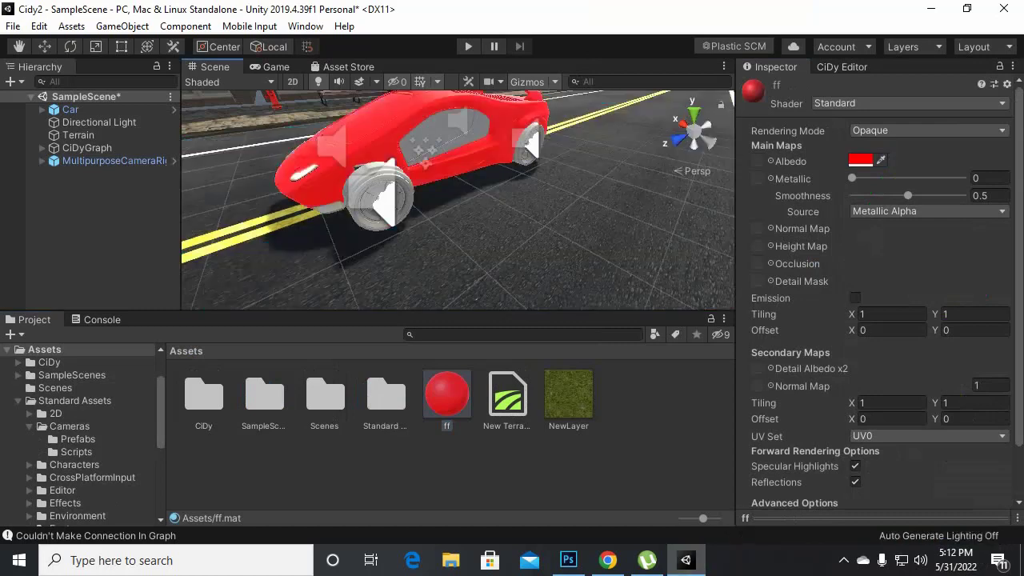
{"action": "mouse_move", "coordinate": [446, 394]}
{"action": "left_mouse_down"}
{"action": "mouse_move", "coordinate": [378, 200]}
{"action": "mouse_move", "coordinate": [447, 393]}
{"action": "left_mouse_up"}
{"action": "scroll", "coordinate": [458, 200], "scroll_direction": "down", "scroll_amount": 5}
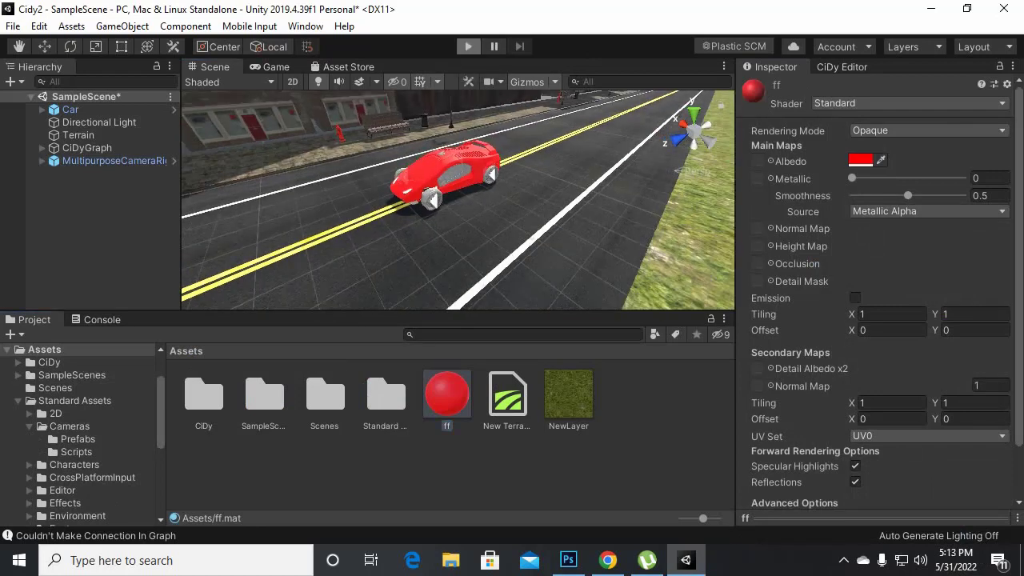
Step: Enter Play mode and accelerate the red car down the road
{"action": "left_click", "coordinate": [468, 45]}
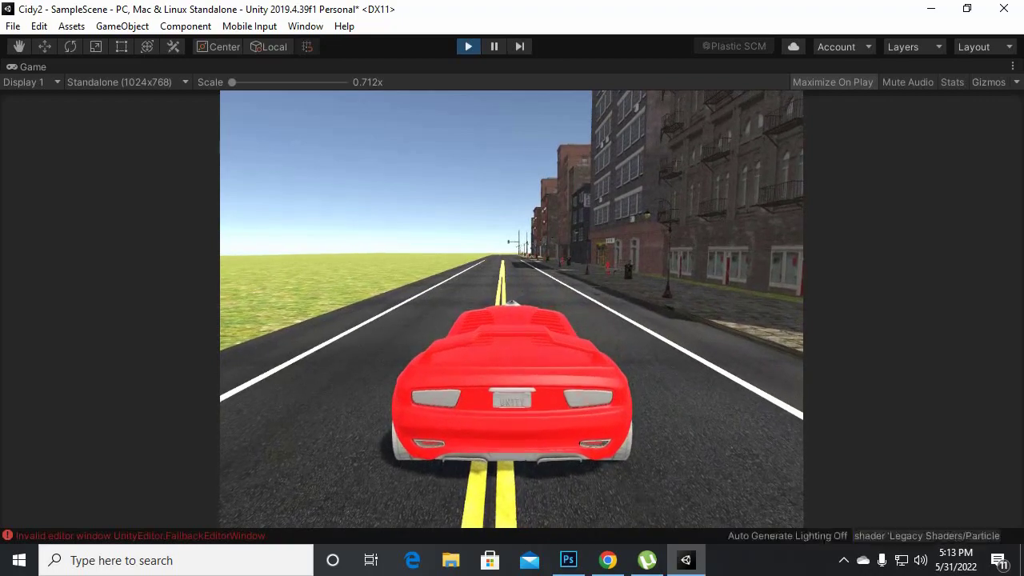
{"action": "key", "text": "w"}
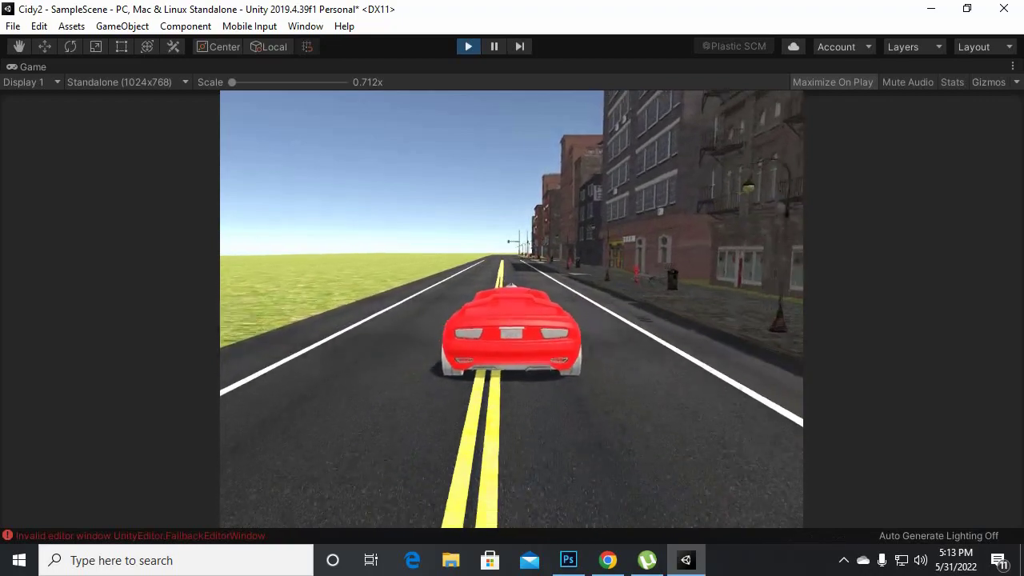
{"action": "key", "text": "w"}
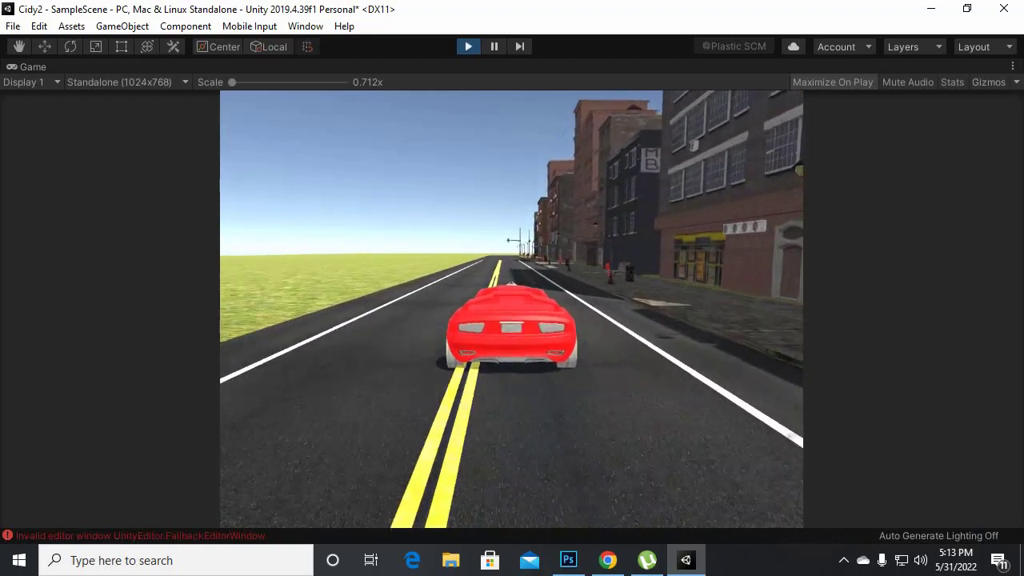
{"action": "key", "text": "w"}
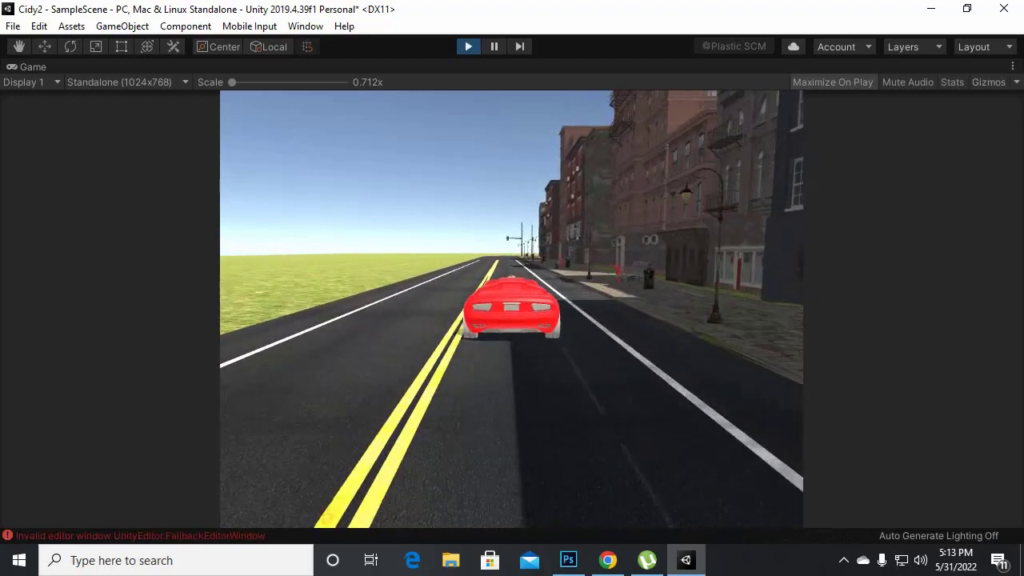
{"action": "key", "text": "w"}
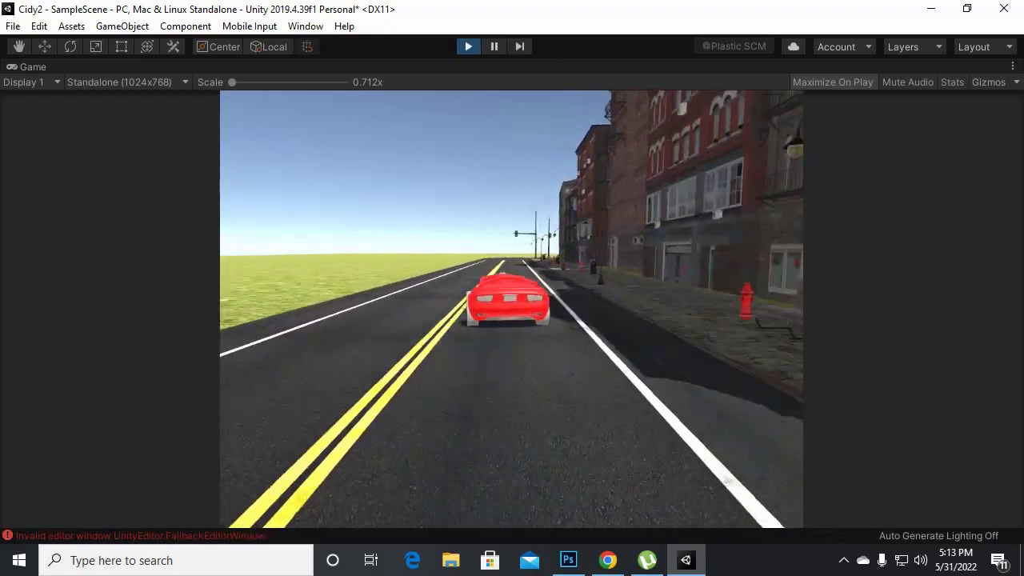
Step: Steer the car through the intersection around the lamp post and along the street
{"action": "key", "text": "d"}
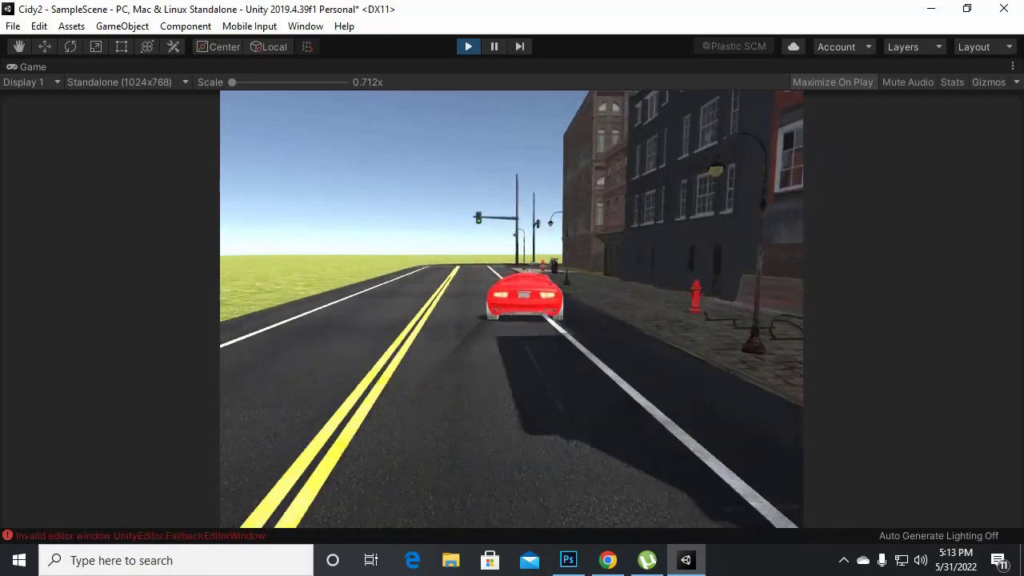
{"action": "key", "text": "a"}
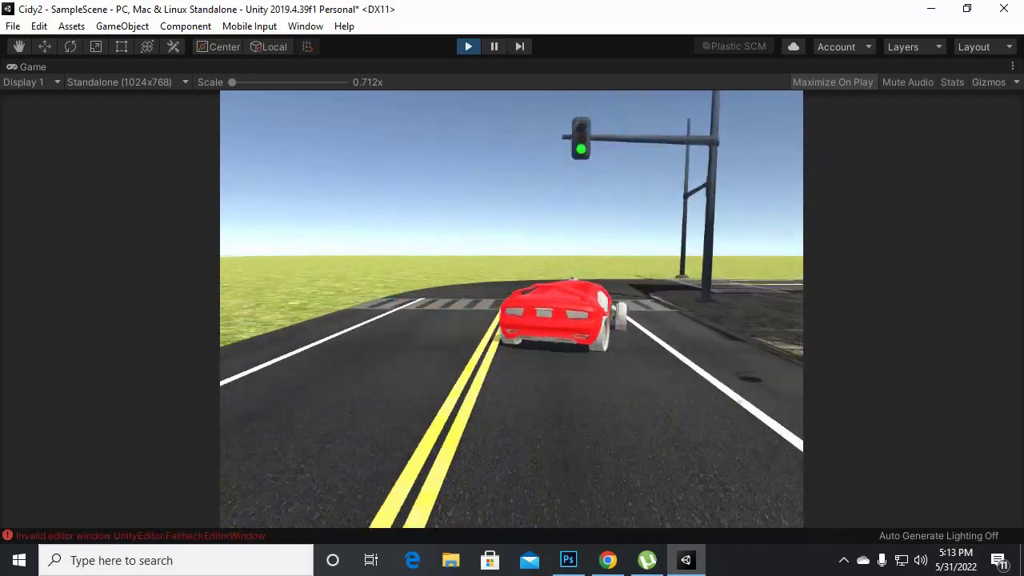
{"action": "key", "text": "d"}
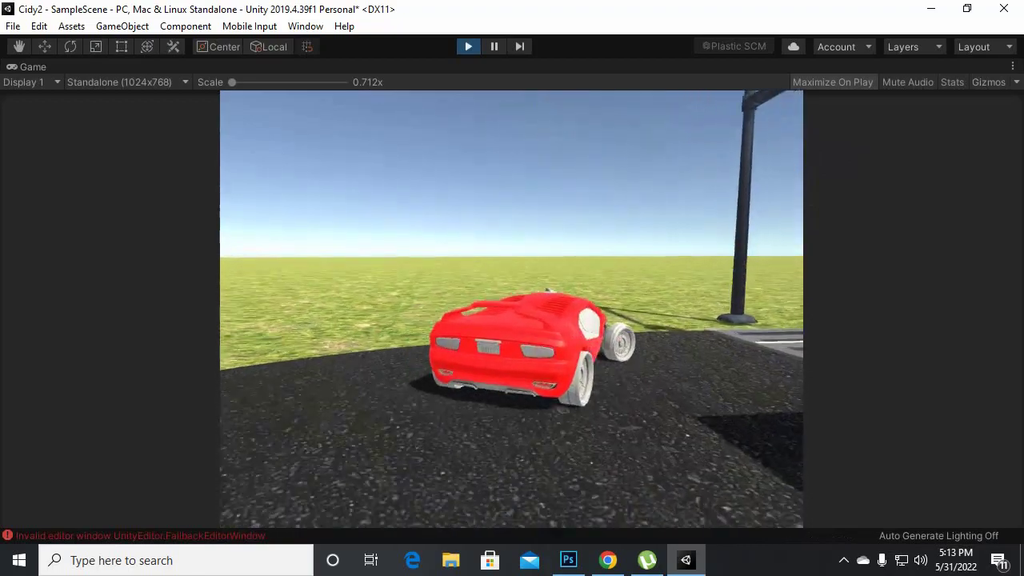
{"action": "key", "text": "a"}
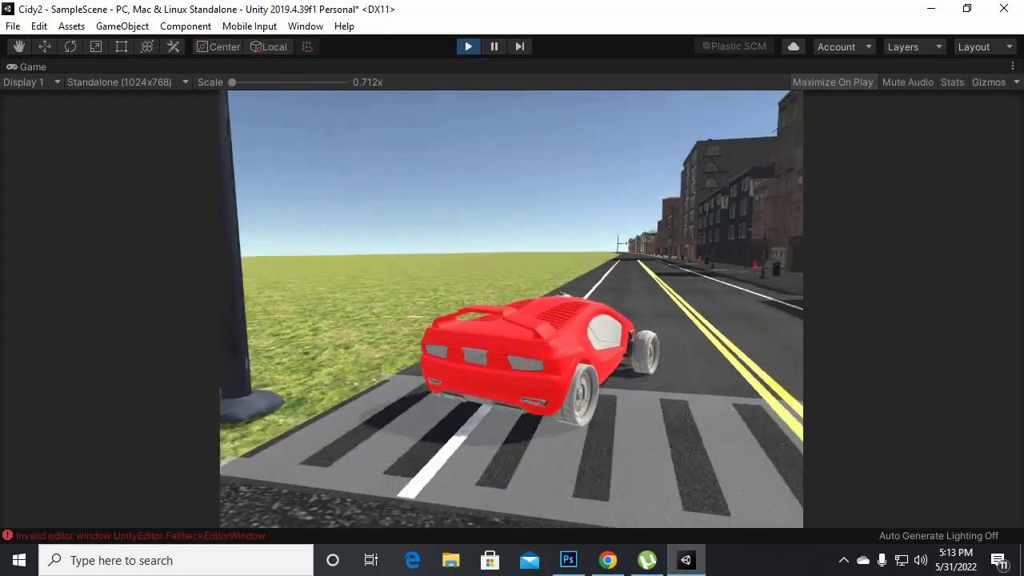
{"action": "key", "text": "w"}
{"action": "key", "text": "d"}
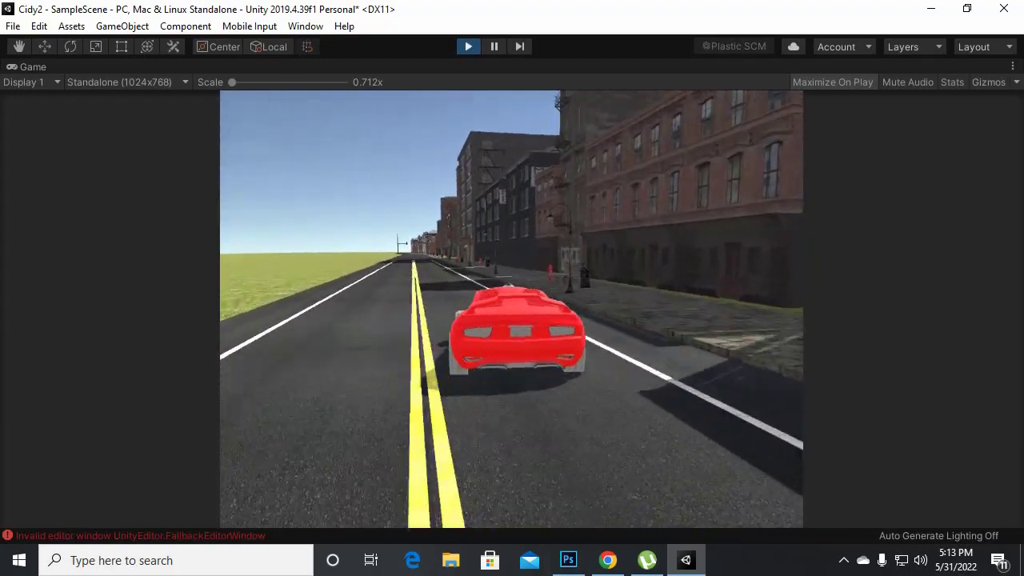
{"action": "key", "text": "w"}
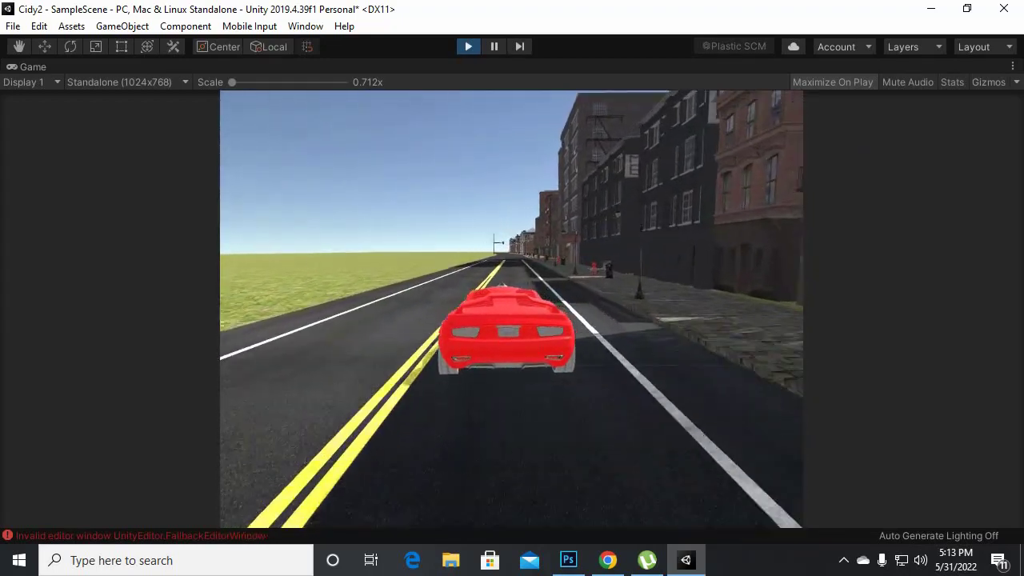
{"action": "key", "text": "a"}
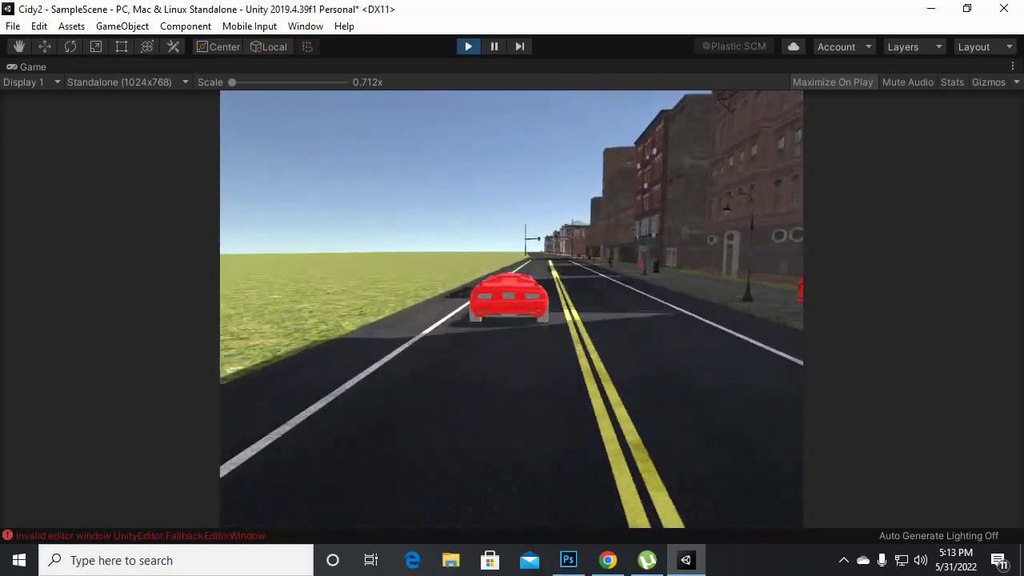
{"action": "key", "text": "d"}
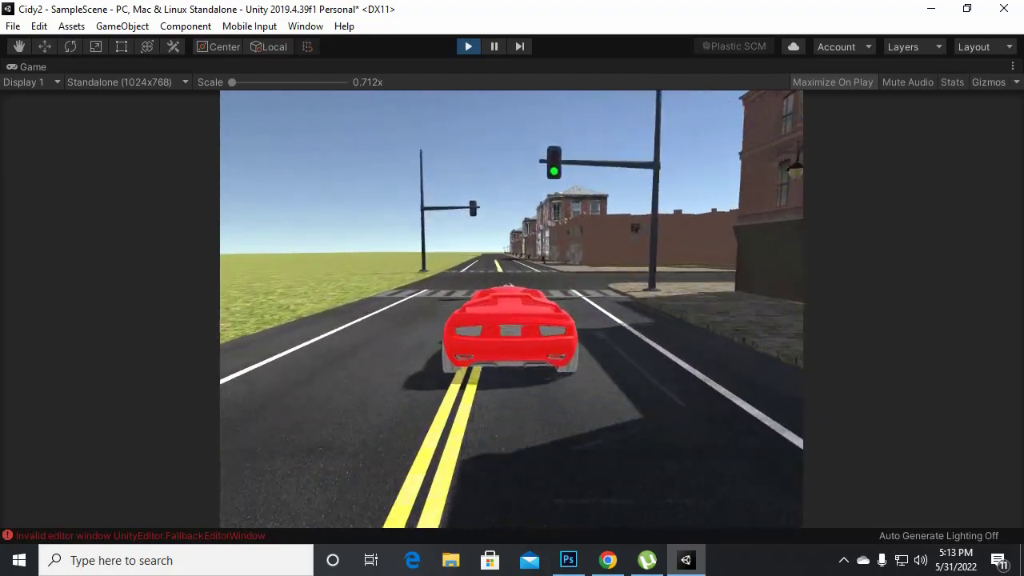
Step: Drive across the intersection and turn right toward the brick buildings and storefronts
{"action": "key", "text": "a"}
{"action": "key", "text": "d"}
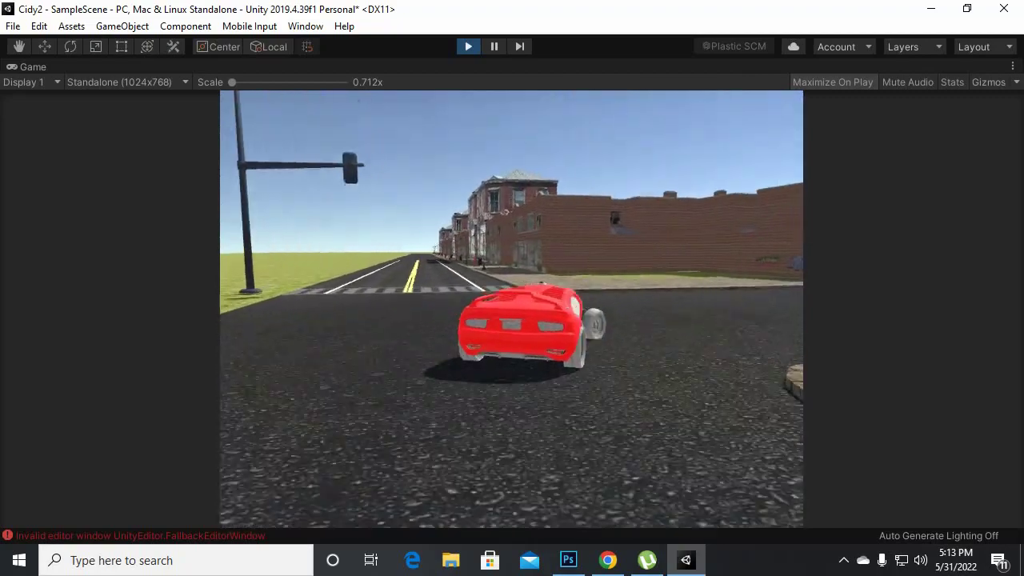
{"action": "key", "text": "d"}
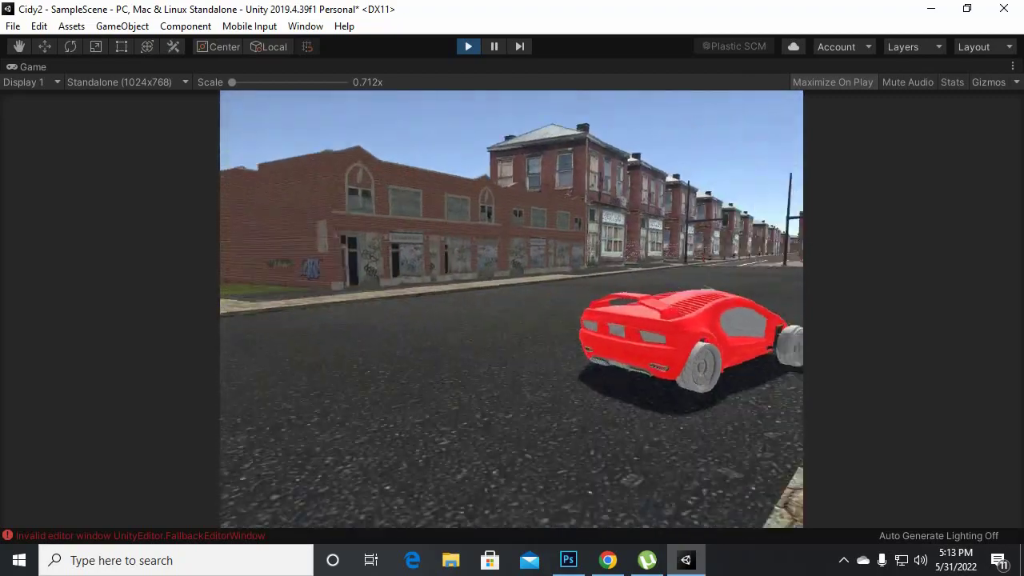
{"action": "key", "text": "a"}
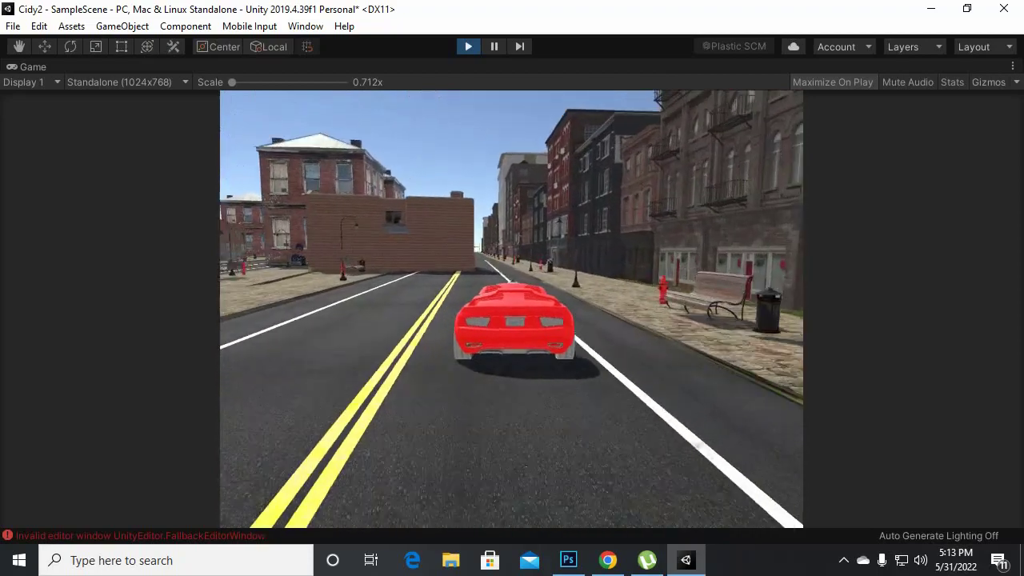
{"action": "key", "text": "s"}
{"action": "key", "text": "d"}
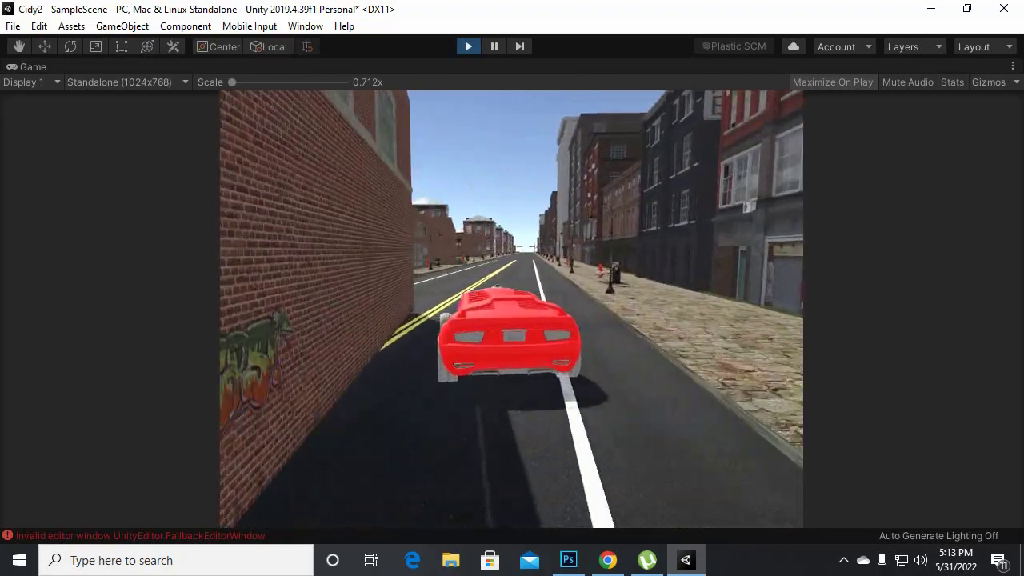
{"action": "key", "text": "a"}
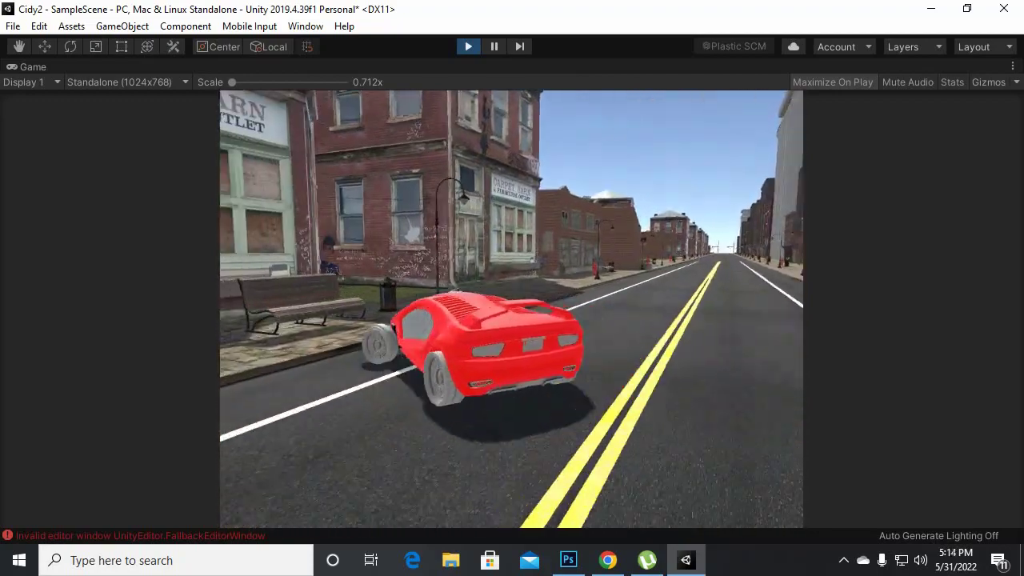
{"action": "key", "text": "s"}
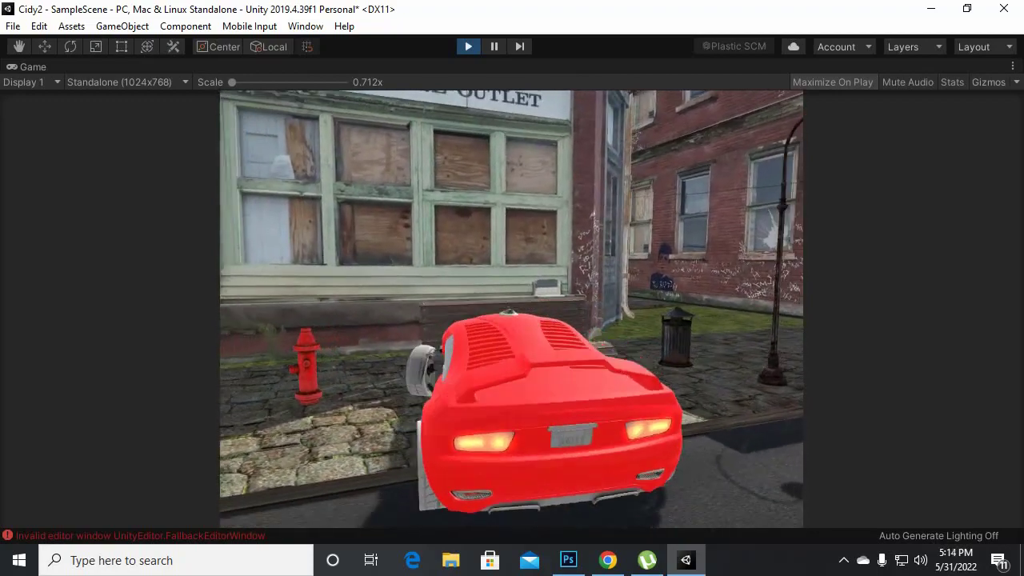
Step: Back off the sidewalk, drive down the right-hand lane, then exit Play mode with Ctrl+P
{"action": "key", "text": "d"}
{"action": "key", "text": "s"}
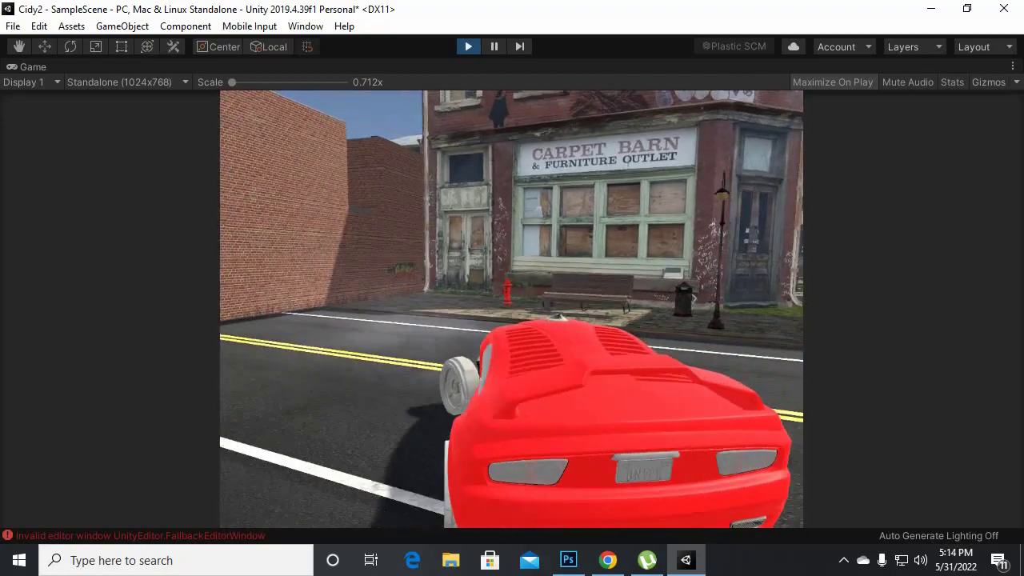
{"action": "key", "text": "w"}
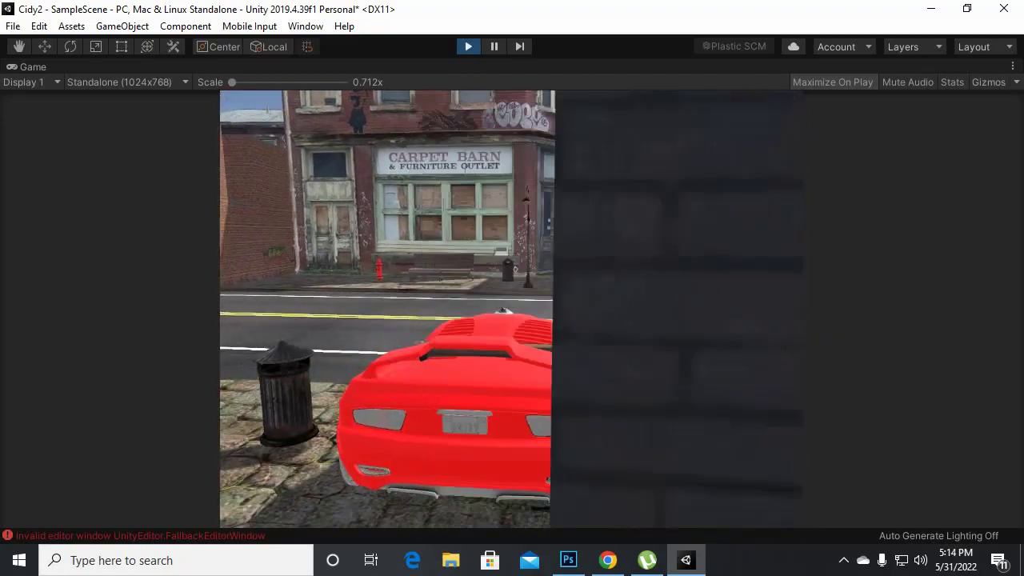
{"action": "key", "text": "d"}
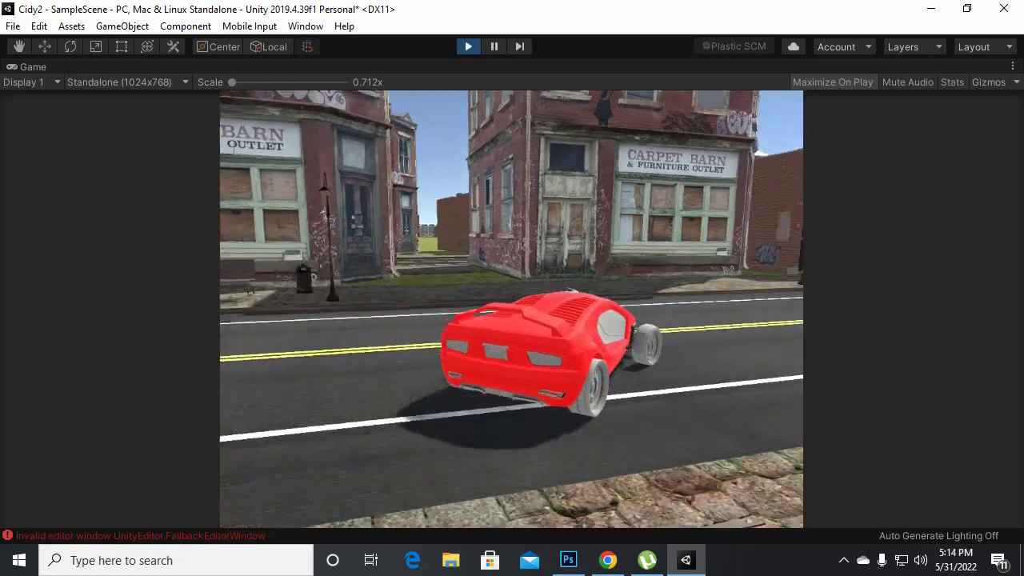
{"action": "key", "text": "w"}
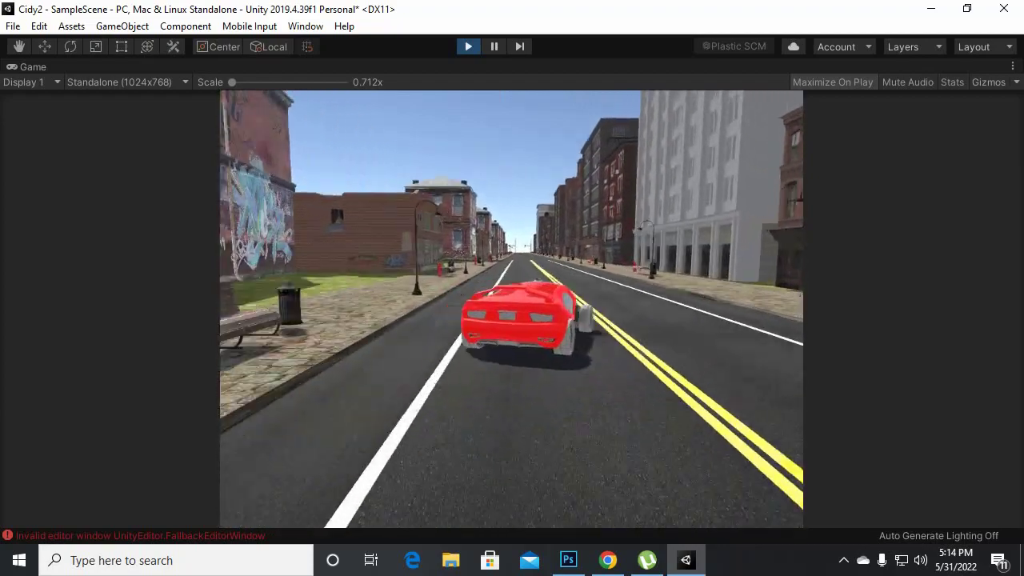
{"action": "key", "text": "d"}
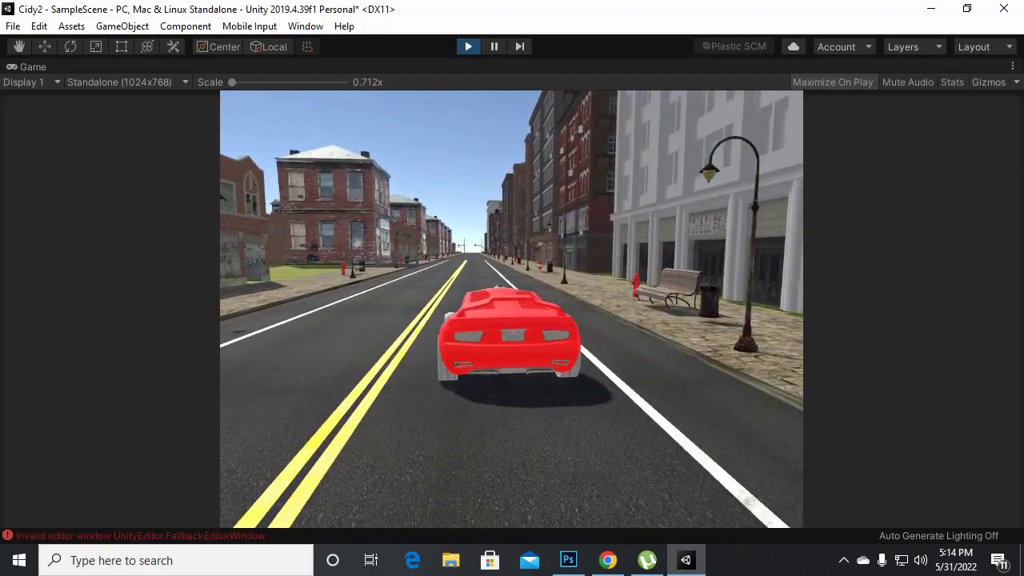
{"action": "key", "text": "w"}
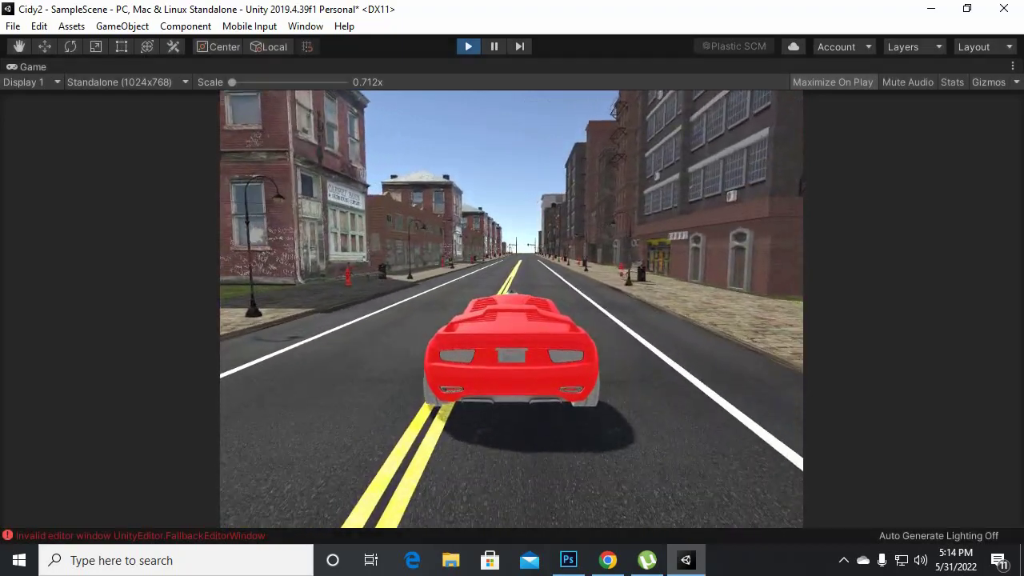
{"action": "key", "text": "ctrl+p"}
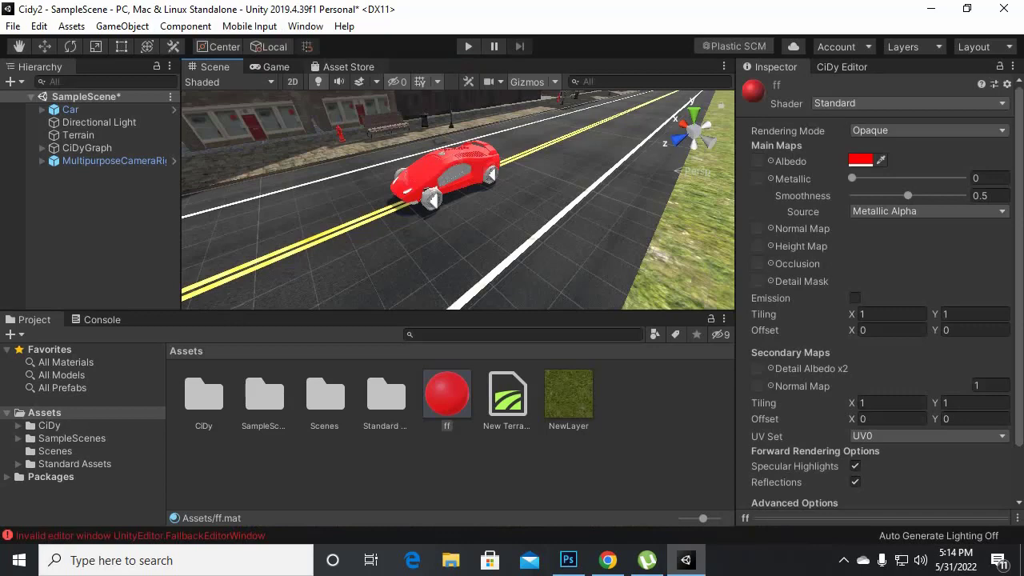
Step: Preview the Game camera view, then return to the Scene view and zoom out
{"action": "key", "text": "ctrl+2"}
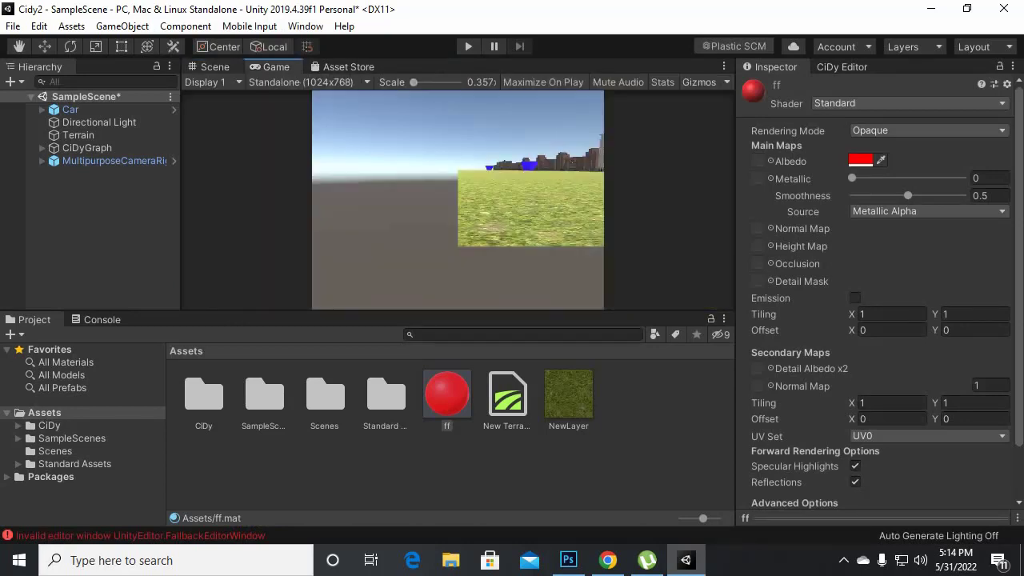
{"action": "key", "text": "ctrl+1"}
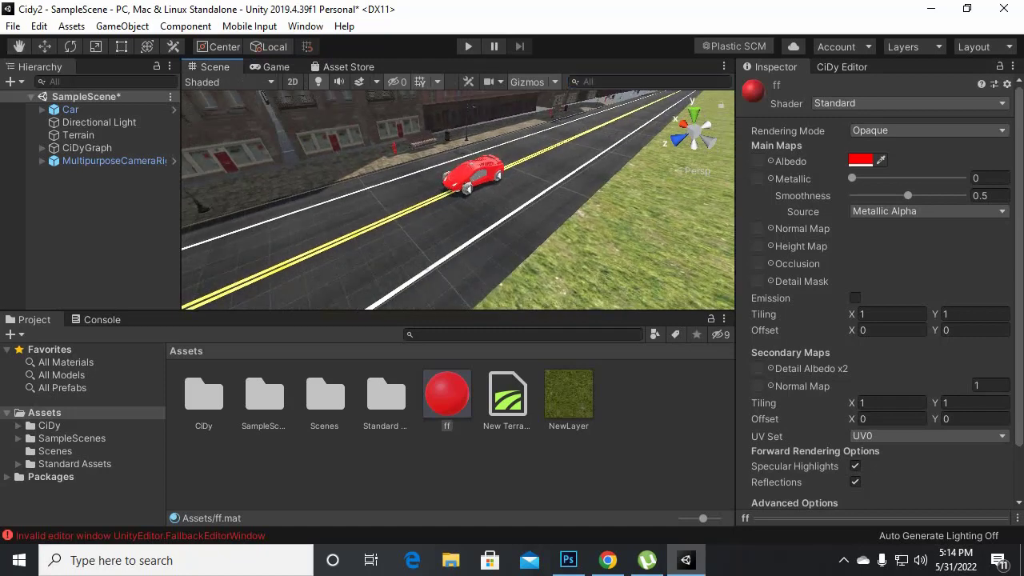
{"action": "scroll", "coordinate": [457, 200], "scroll_direction": "down", "scroll_amount": 3}
{"action": "scroll", "coordinate": [458, 200], "scroll_direction": "down", "scroll_amount": 2}
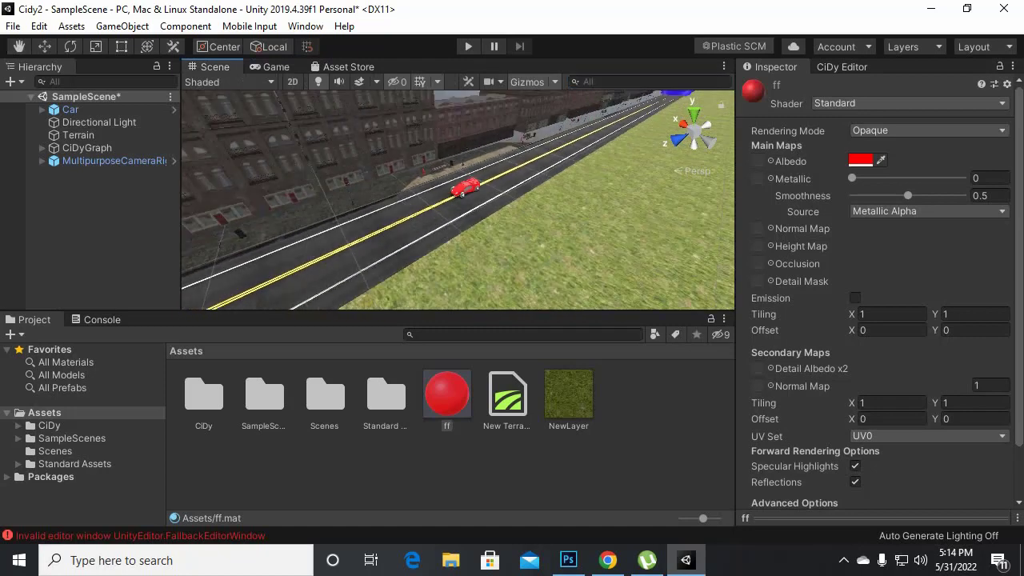
{"action": "scroll", "coordinate": [458, 200], "scroll_direction": "down", "scroll_amount": 2}
{"action": "scroll", "coordinate": [457, 200], "scroll_direction": "down", "scroll_amount": 2}
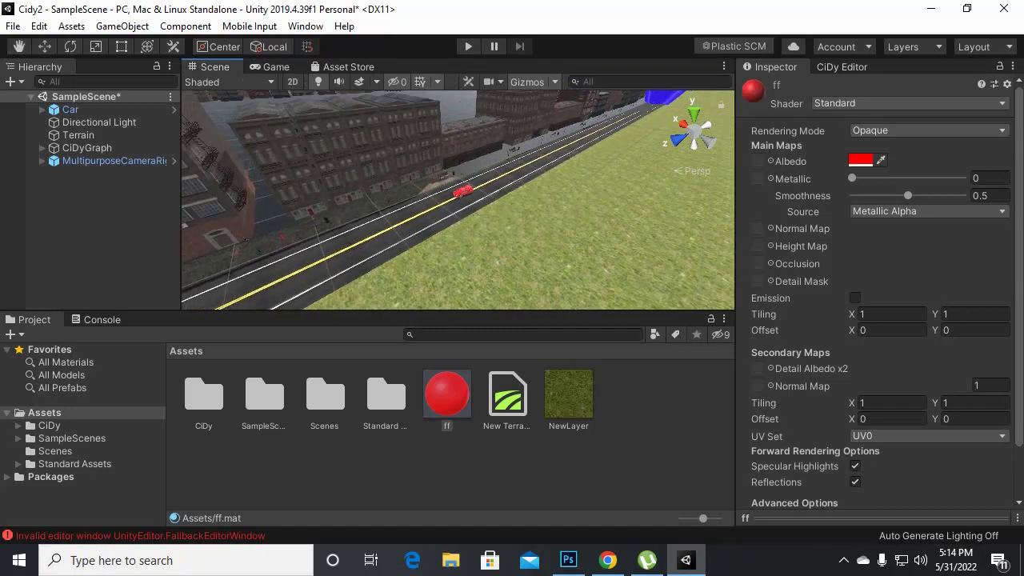
Step: Select the Terrain, turn off texture painting, and orbit from high overview to street level
{"action": "left_click", "coordinate": [78, 134]}
{"action": "scroll", "coordinate": [457, 200], "scroll_direction": "down", "scroll_amount": 2}
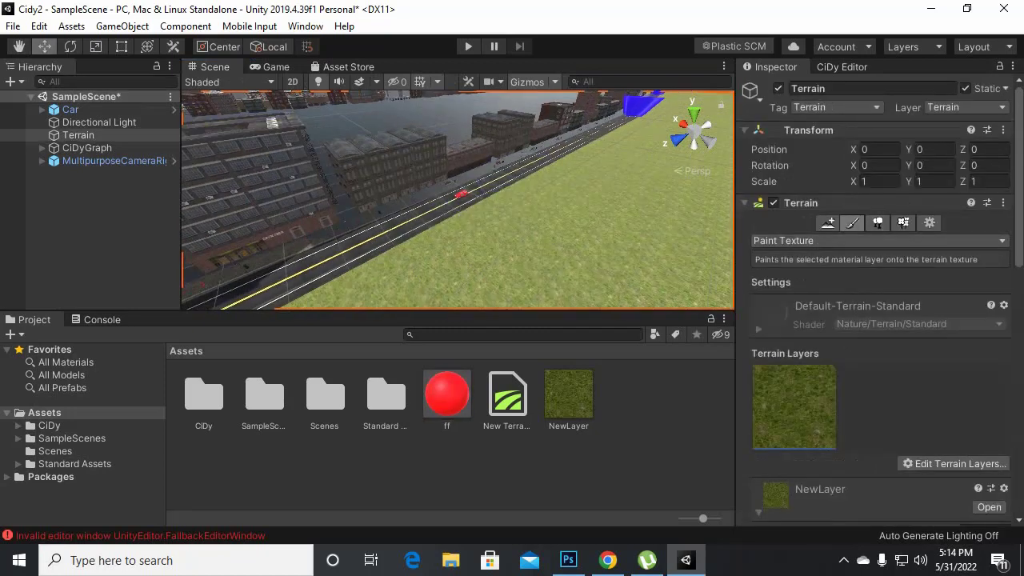
{"action": "left_click", "coordinate": [45, 46]}
{"action": "mouse_move", "coordinate": [456, 200]}
{"action": "right_mouse_down"}
{"action": "mouse_move", "coordinate": [400, 209]}
{"action": "mouse_move", "coordinate": [448, 208]}
{"action": "right_mouse_up"}
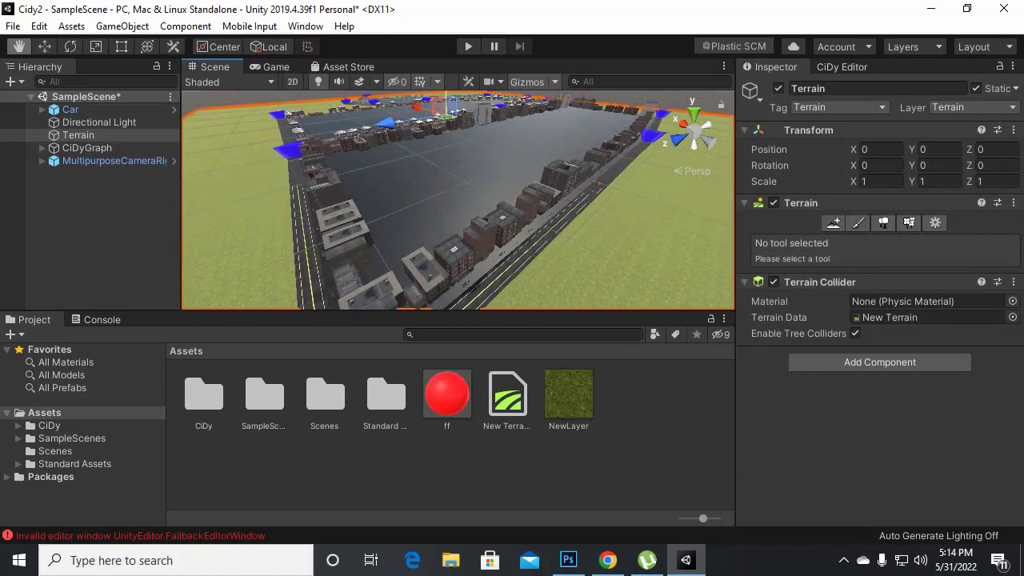
{"action": "middle_click_drag", "start_coordinate": [448, 208], "coordinate": [456, 200]}
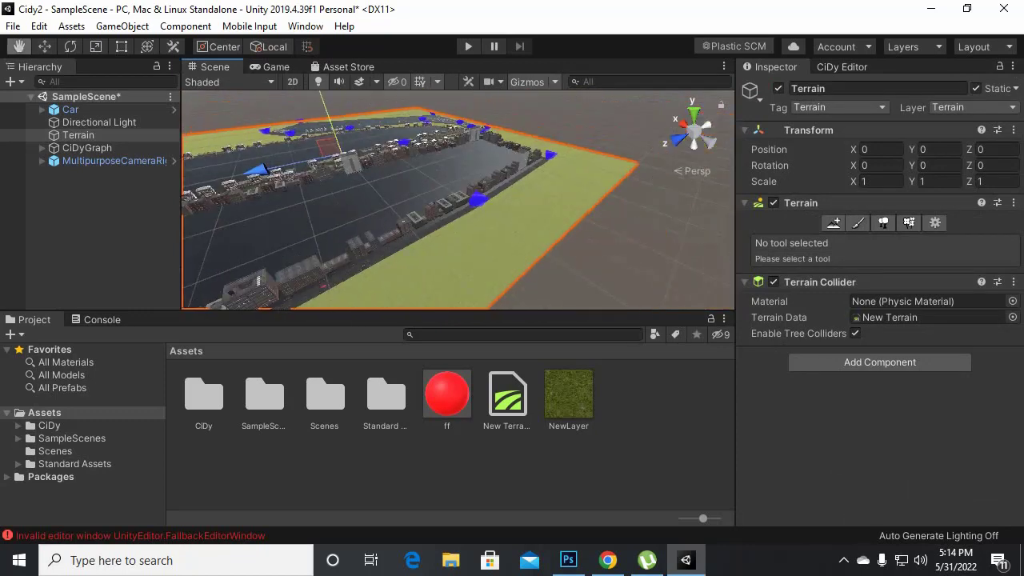
{"action": "right_click_drag", "start_coordinate": [457, 200], "coordinate": [449, 204]}
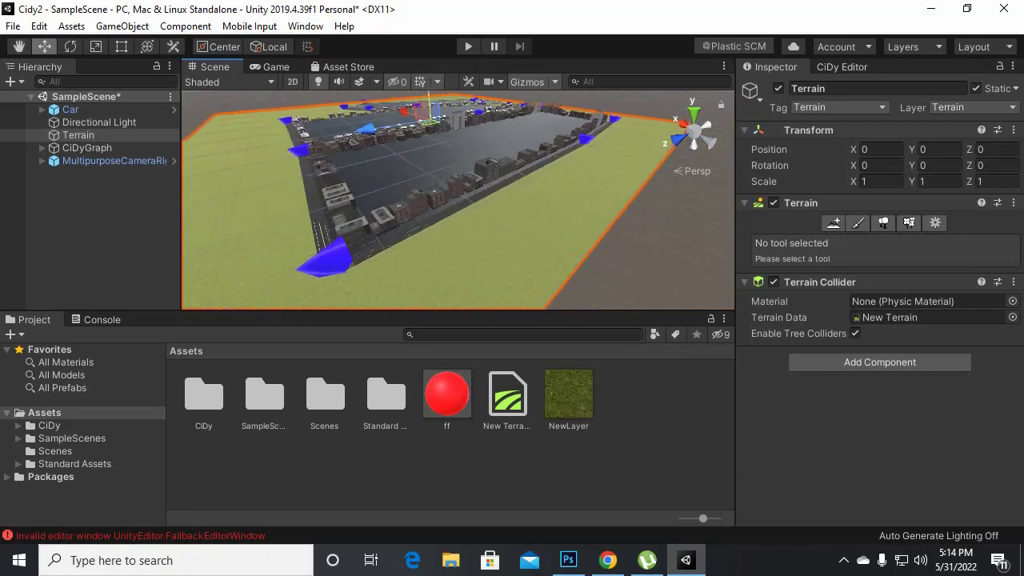
{"action": "right_click_drag", "start_coordinate": [456, 200], "coordinate": [452, 204]}
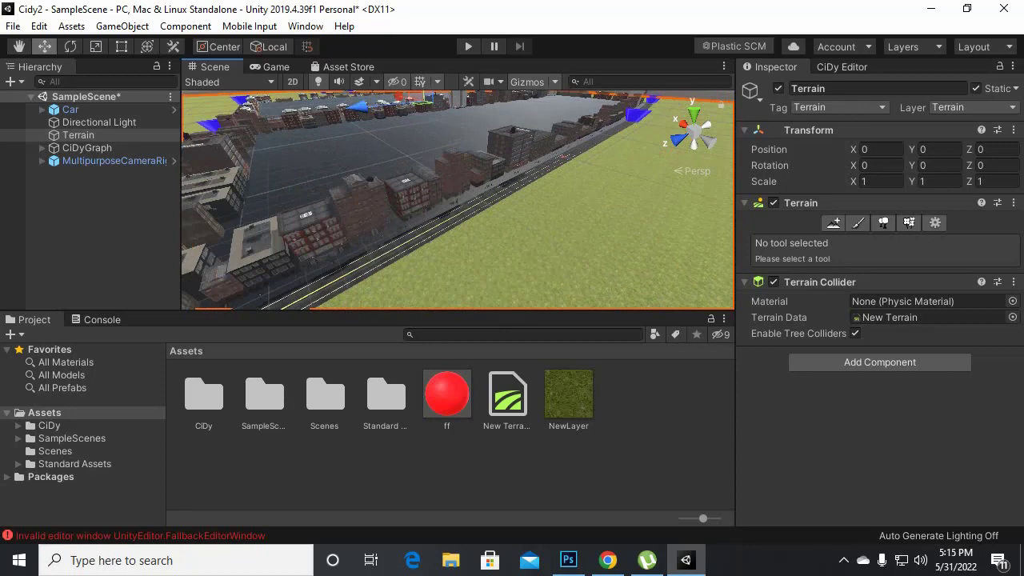
Step: Blend the terrain to the CiDy city graph from the CiDy Editor, confirming Yes
{"action": "left_click", "coordinate": [842, 67]}
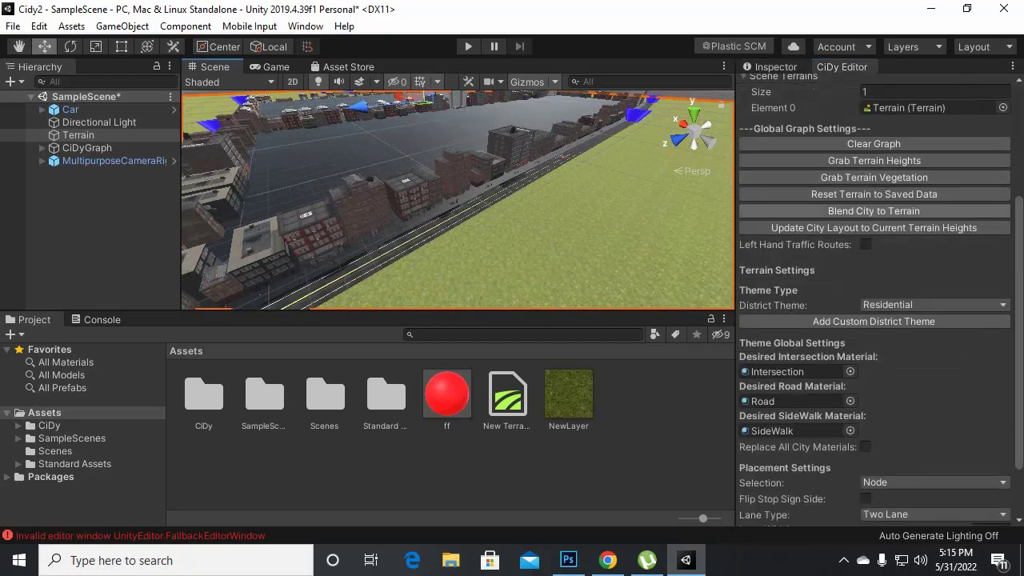
{"action": "left_click", "coordinate": [874, 210]}
{"action": "key", "text": "Return"}
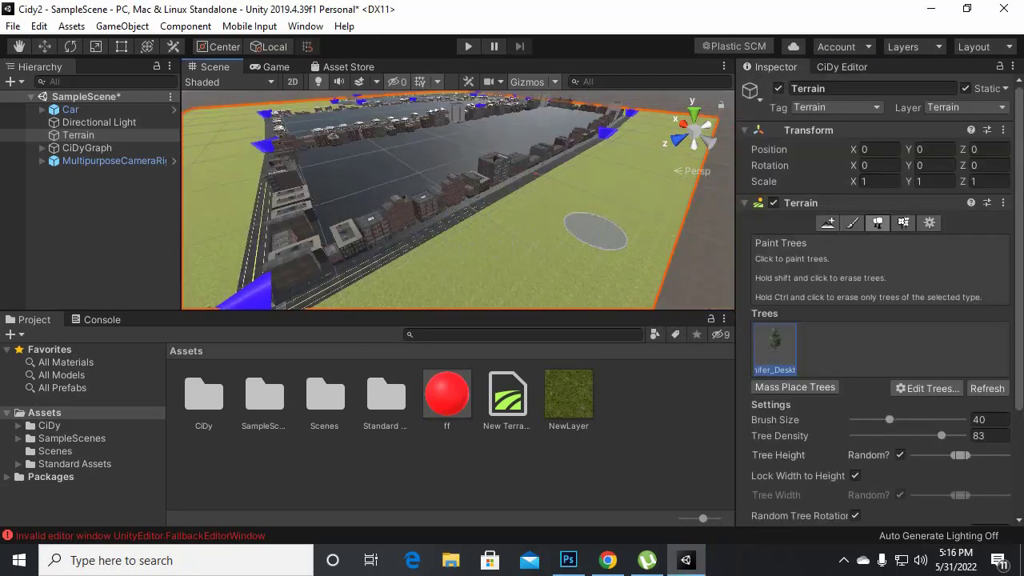
Step: Open the CiDy folder in Project and select the CiDyGuide PDF
{"action": "left_click_drag", "start_coordinate": [505, 278], "coordinate": [564, 244], "text": "alt"}
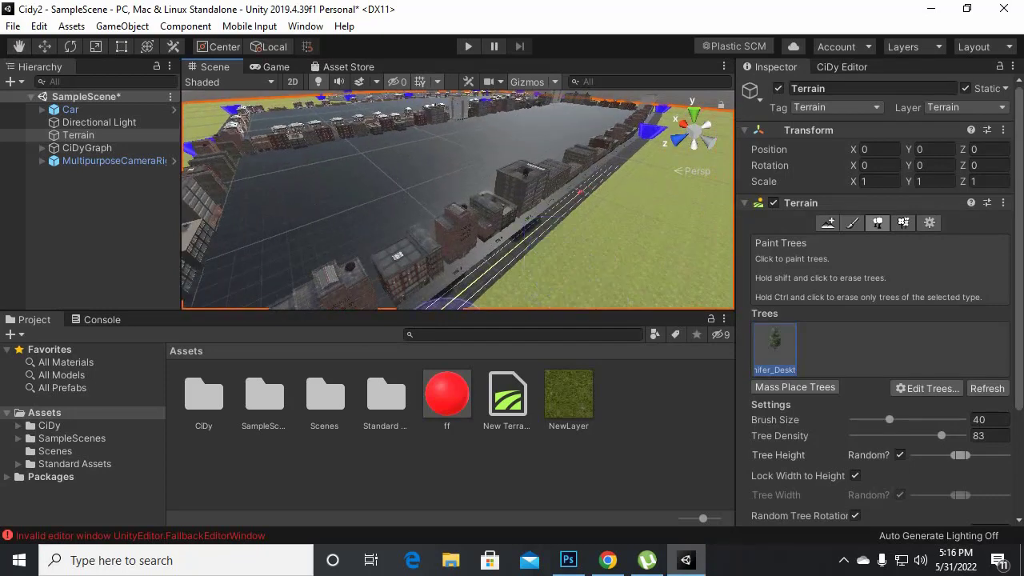
{"action": "double_click", "coordinate": [204, 394]}
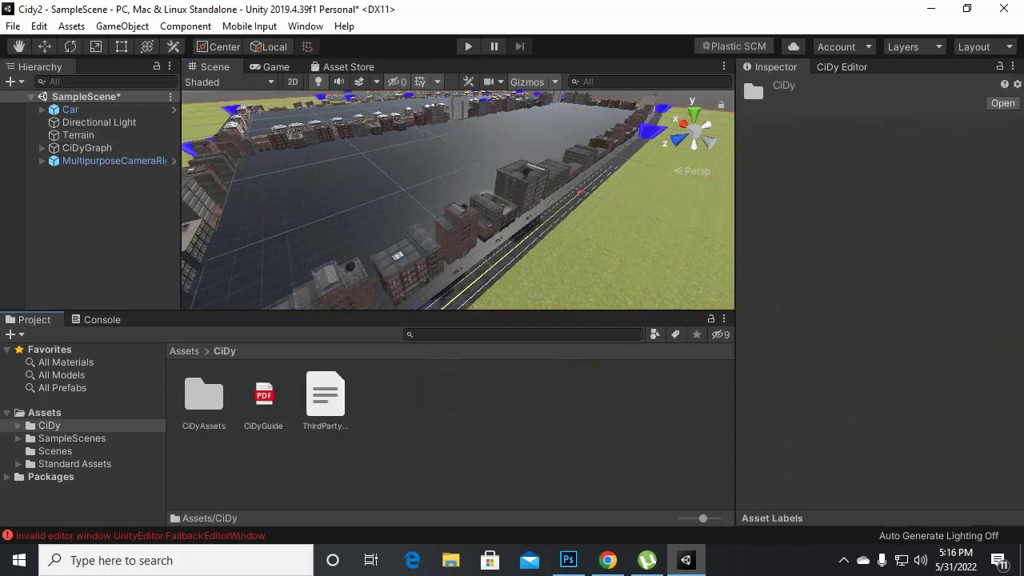
{"action": "left_click", "coordinate": [264, 396]}
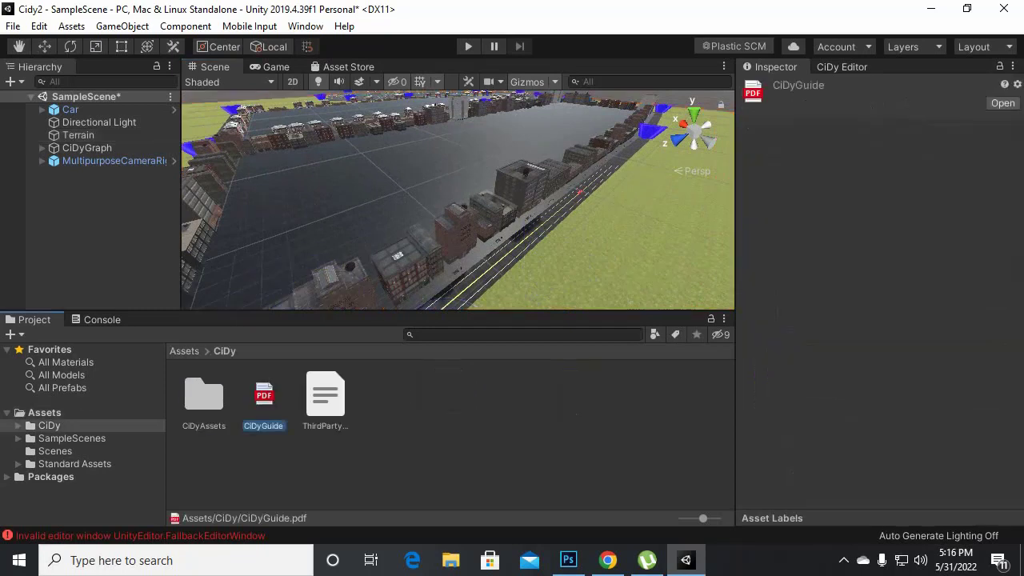